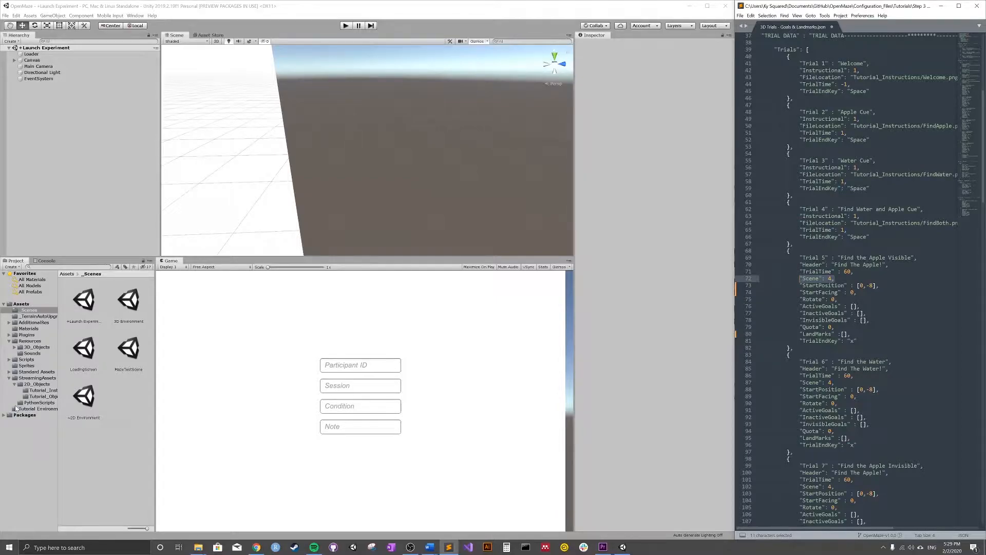
- Open the 3D Environment 1 scene from the Tutorial Environments folder and add it to the scenes in the build
{"action": "left_click", "coordinate": [57, 408]}
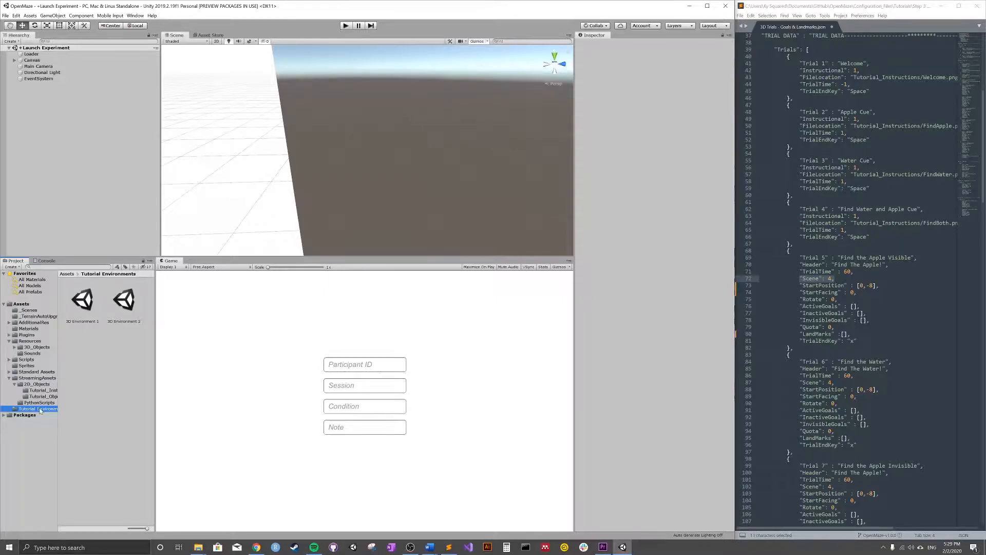
{"action": "double_click", "coordinate": [89, 305]}
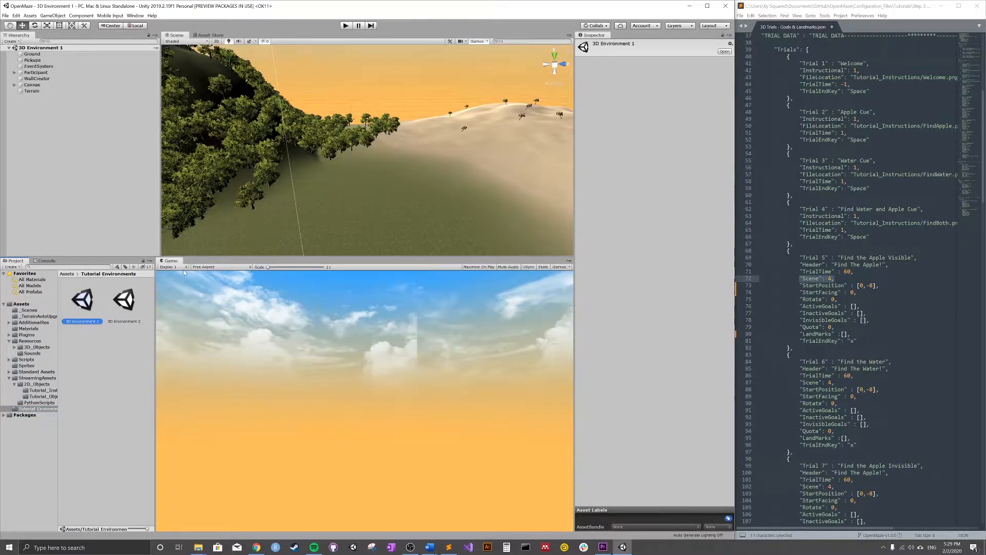
{"action": "left_click", "coordinate": [30, 15]}
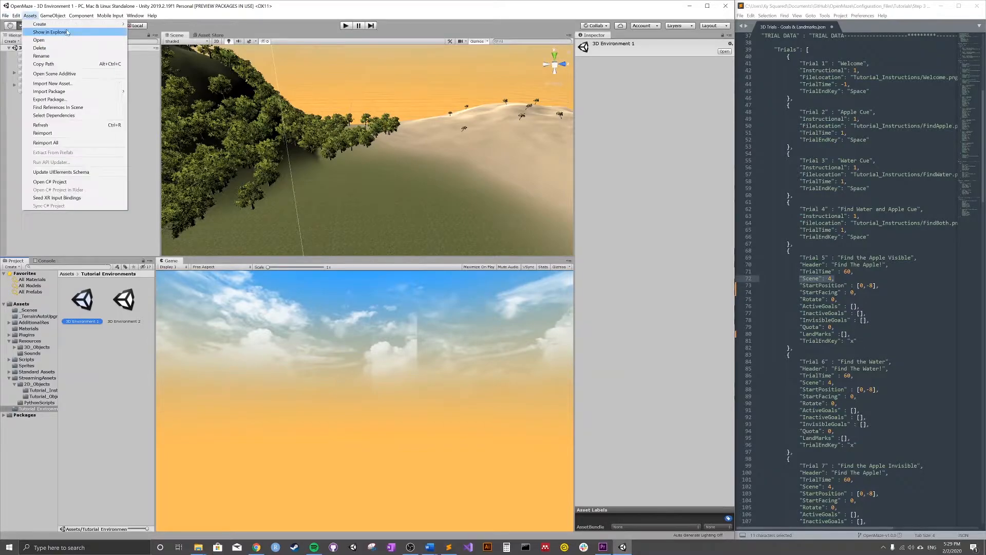
{"action": "mouse_move", "coordinate": [7, 15]}
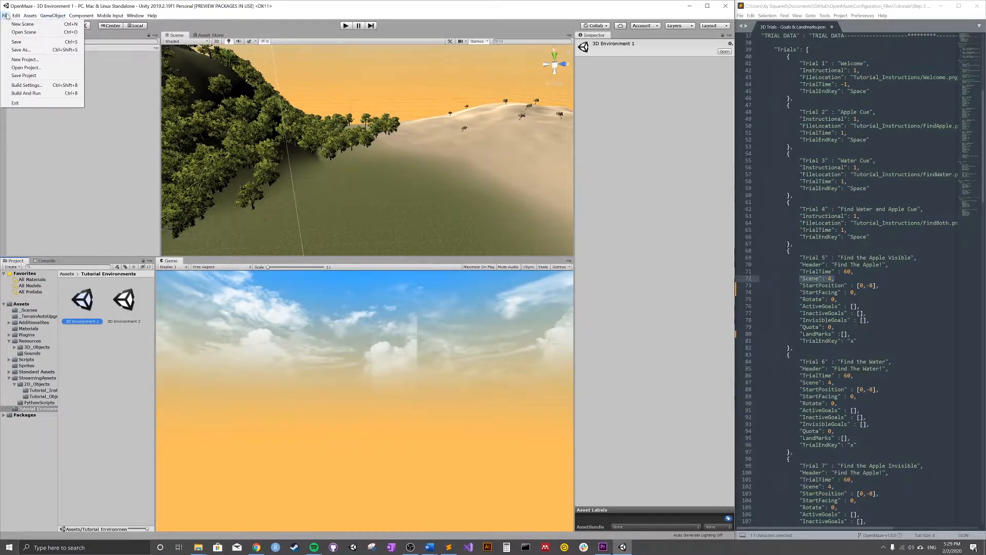
{"action": "left_click", "coordinate": [28, 85]}
{"action": "left_click", "coordinate": [214, 88]}
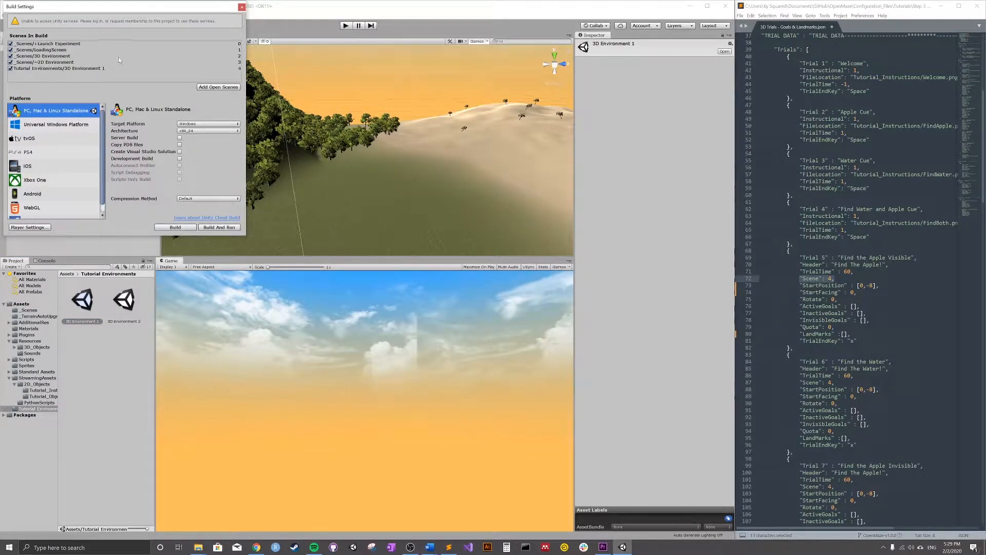
{"action": "left_click", "coordinate": [242, 7]}
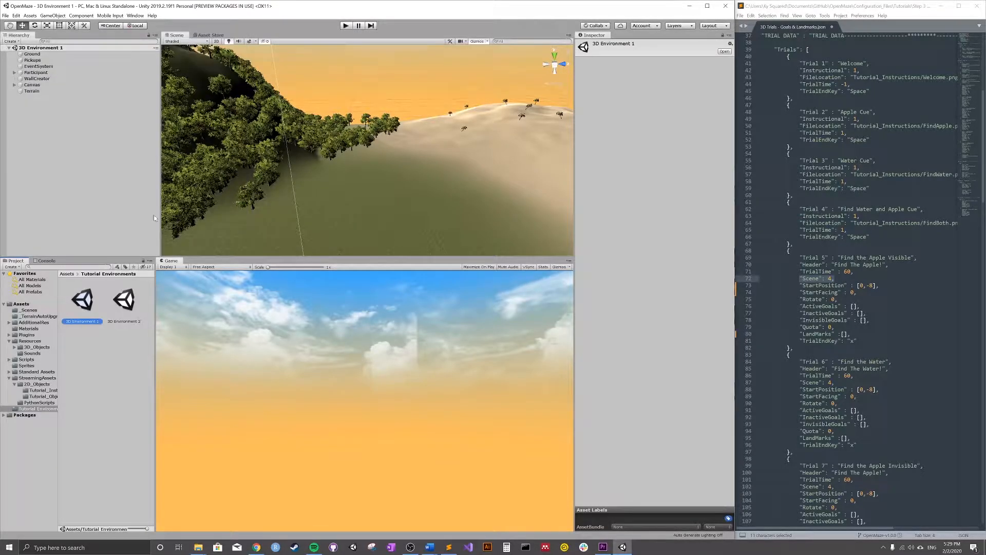
- Reopen the +Launch Experiment scene from the _Scenes folder
{"action": "left_click", "coordinate": [29, 310]}
{"action": "double_click", "coordinate": [83, 299]}
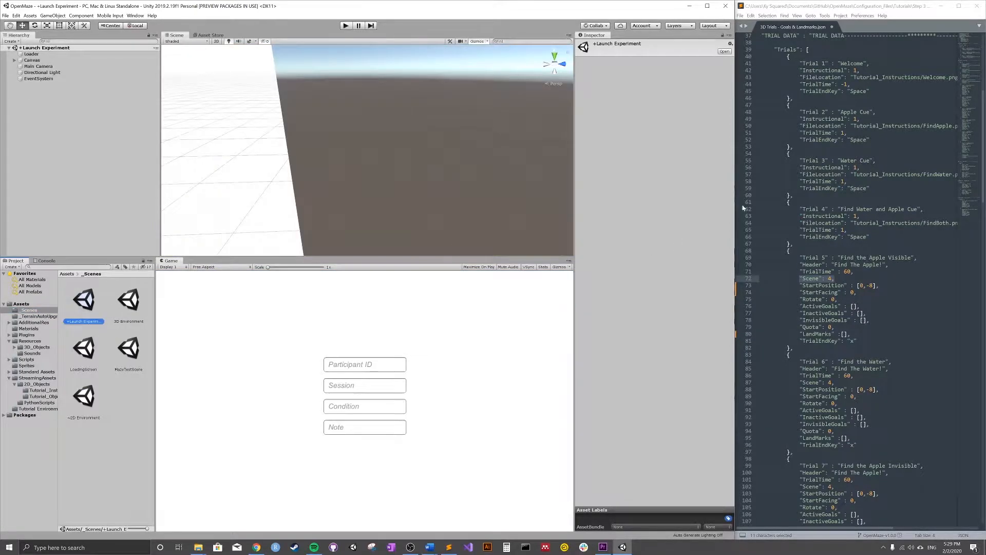
- Examine the block order, the block definitions and the definitions of trials 2, 5, 3 and 6 in the JSON configuration
{"action": "scroll", "coordinate": [847, 231], "scroll_direction": "up", "scroll_amount": 10}
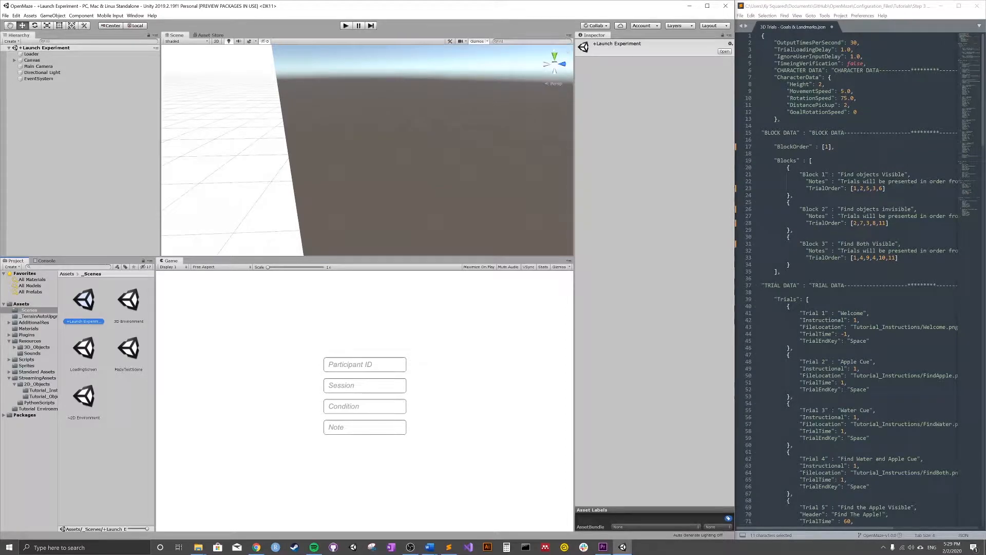
{"action": "left_click_drag", "start_coordinate": [781, 272], "coordinate": [764, 175]}
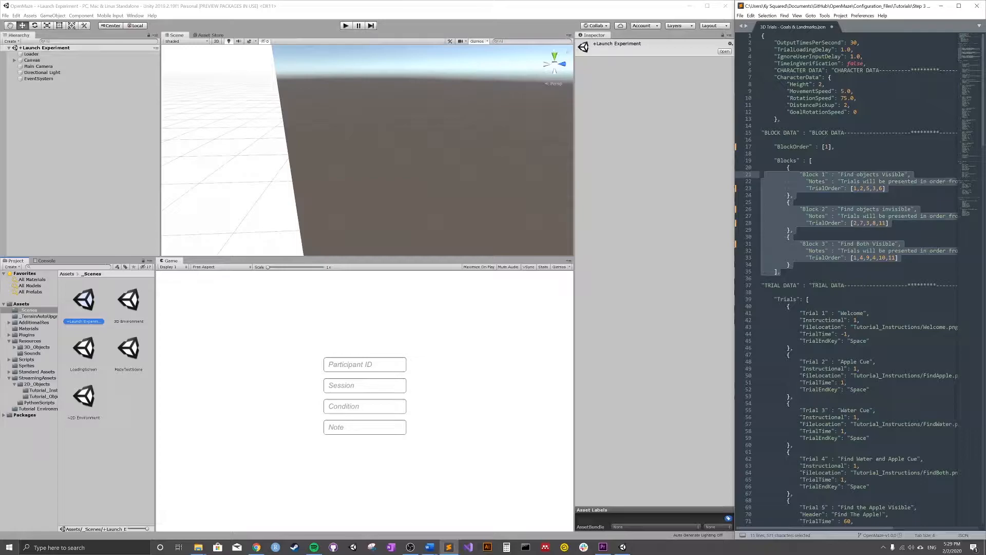
{"action": "left_click", "coordinate": [827, 147]}
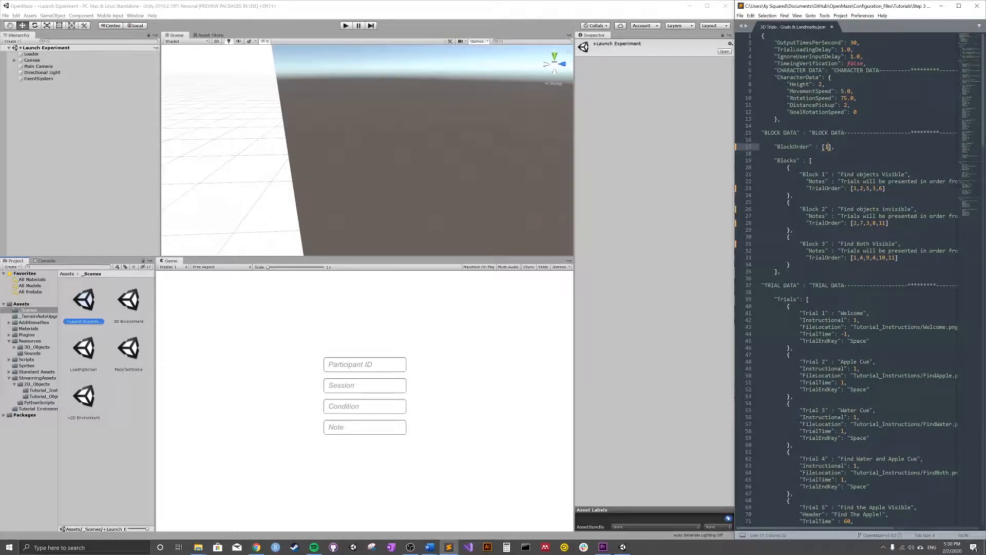
{"action": "scroll", "coordinate": [847, 257], "scroll_direction": "down", "scroll_amount": 4}
{"action": "left_click_drag", "start_coordinate": [794, 265], "coordinate": [762, 209]}
{"action": "scroll", "coordinate": [848, 249], "scroll_direction": "down", "scroll_amount": 3}
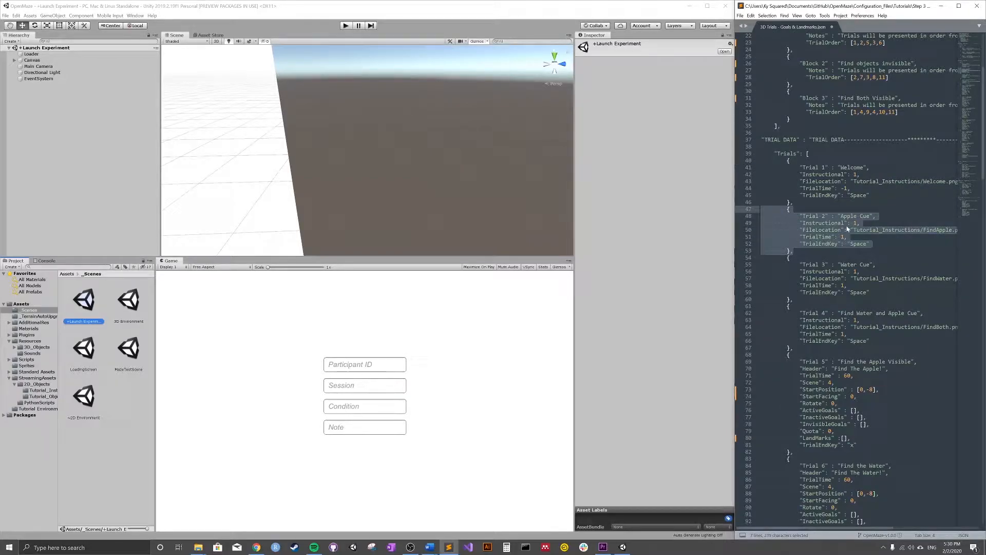
{"action": "scroll", "coordinate": [875, 239], "scroll_direction": "down", "scroll_amount": 7}
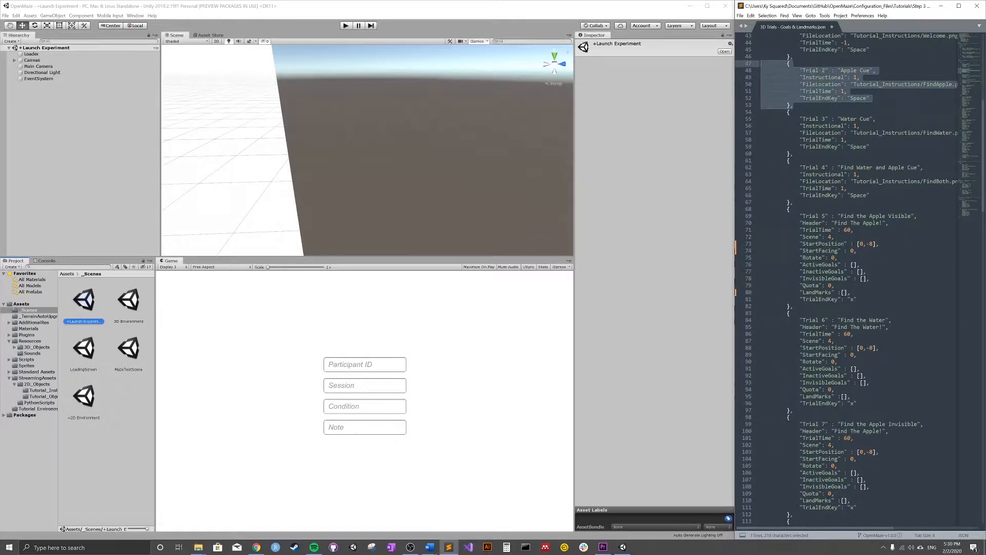
{"action": "left_click_drag", "start_coordinate": [794, 307], "coordinate": [762, 210]}
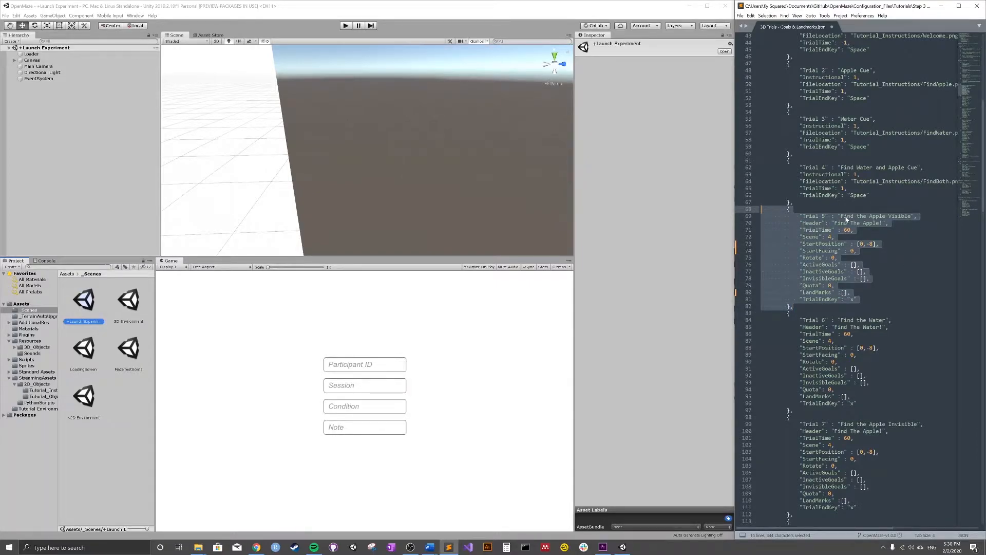
{"action": "scroll", "coordinate": [774, 276], "scroll_direction": "down", "scroll_amount": 6}
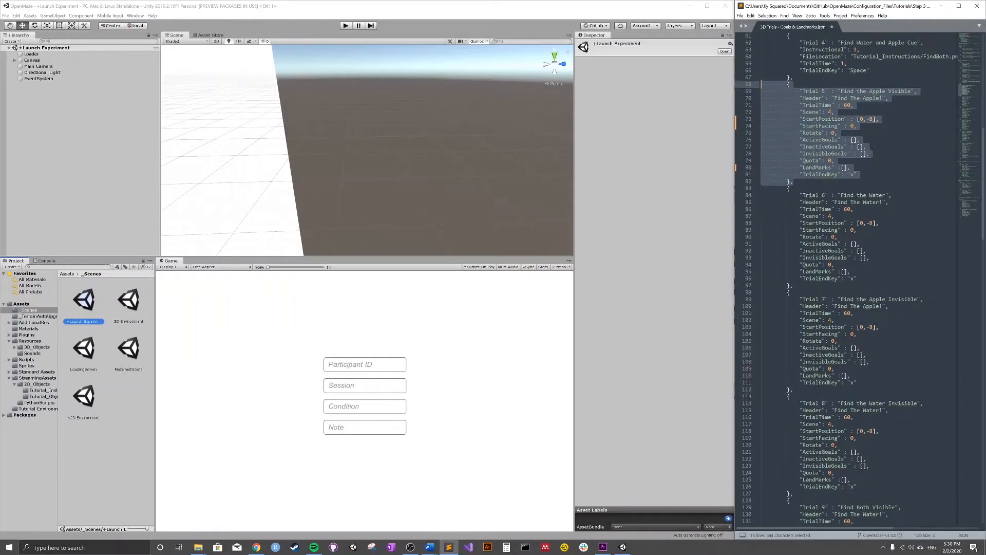
{"action": "scroll", "coordinate": [857, 169], "scroll_direction": "up", "scroll_amount": 5}
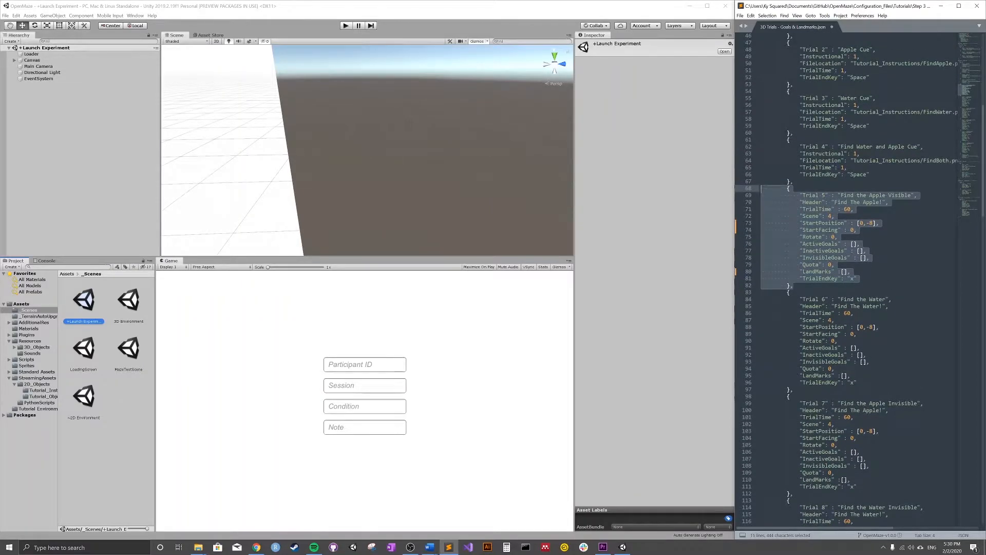
{"action": "left_click_drag", "start_coordinate": [794, 133], "coordinate": [762, 91]}
{"action": "left_click_drag", "start_coordinate": [794, 390], "coordinate": [762, 292]}
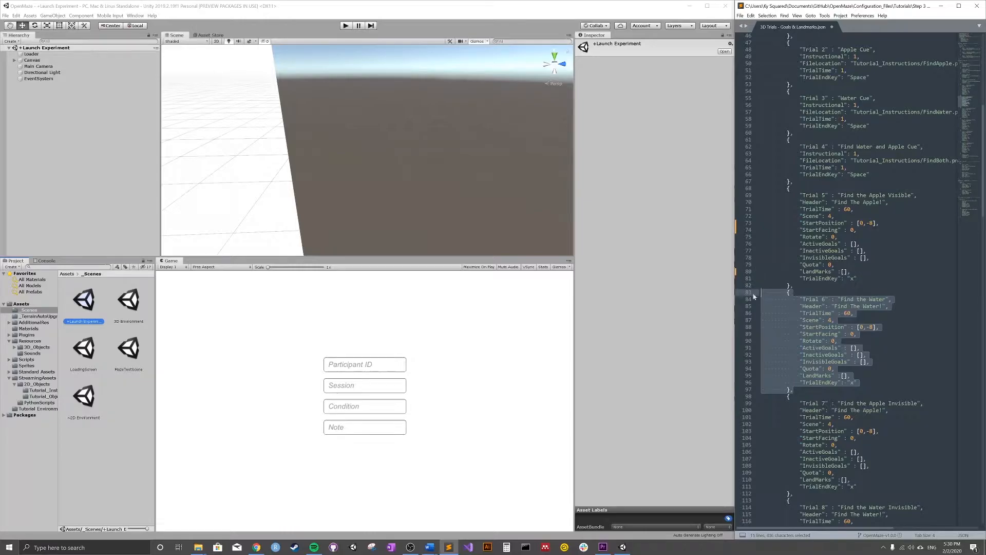
{"action": "scroll", "coordinate": [822, 288], "scroll_direction": "up", "scroll_amount": 15}
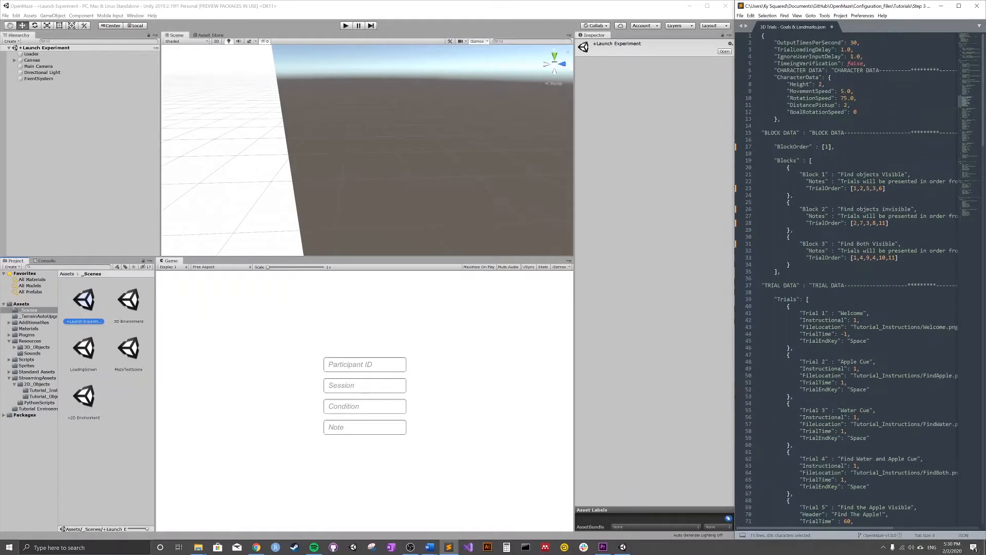
- Run the launch scene and load 3D Trials - Goals & Landmarks from Tutorials, Step 3 - Experiment Configuration
{"action": "left_click", "coordinate": [455, 337]}
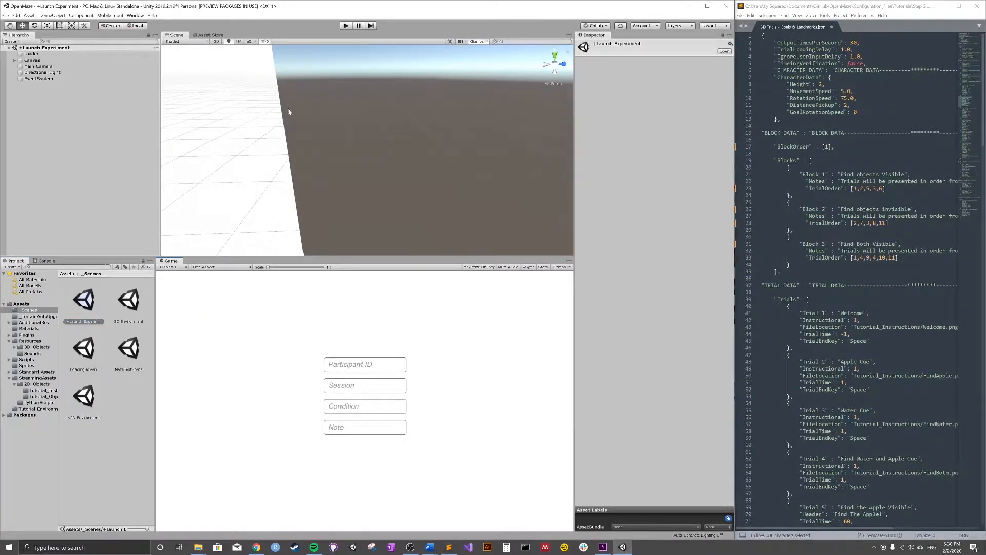
{"action": "left_click", "coordinate": [345, 26]}
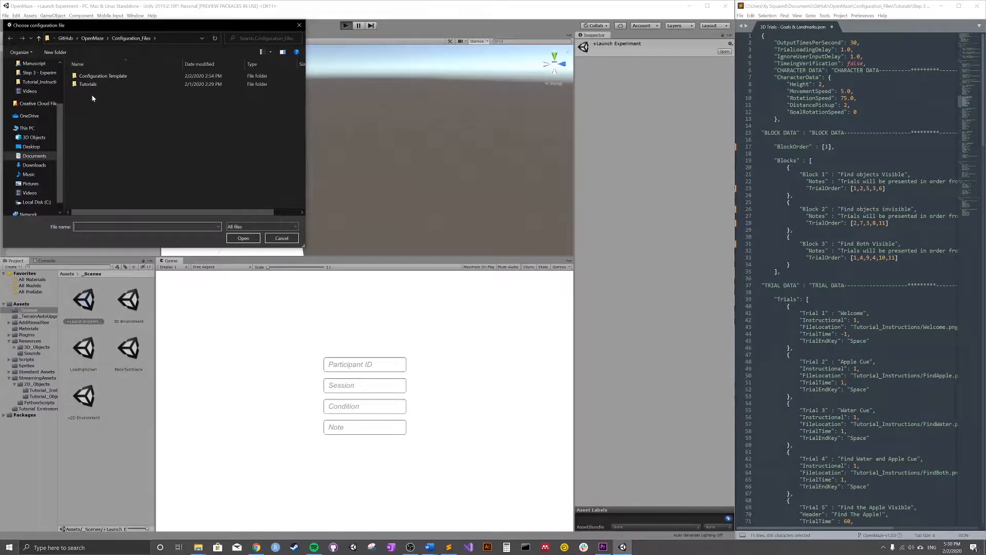
{"action": "double_click", "coordinate": [87, 84]}
{"action": "double_click", "coordinate": [144, 93]}
{"action": "left_click", "coordinate": [150, 84]}
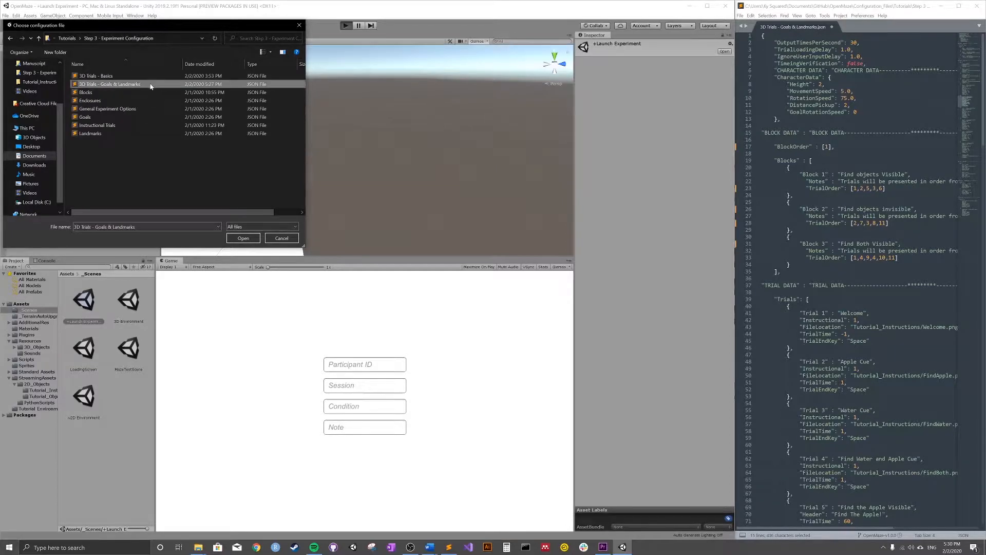
{"action": "left_click", "coordinate": [243, 239]}
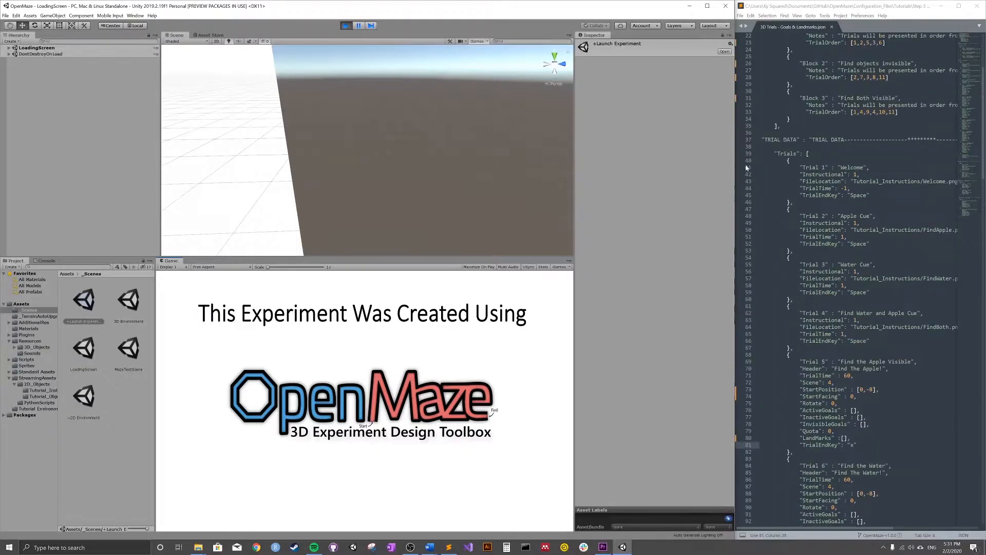
- Advance the experiment to the Find The Apple trial, turn the participant around to inspect the environment, and stop play mode
{"action": "key", "text": "space"}
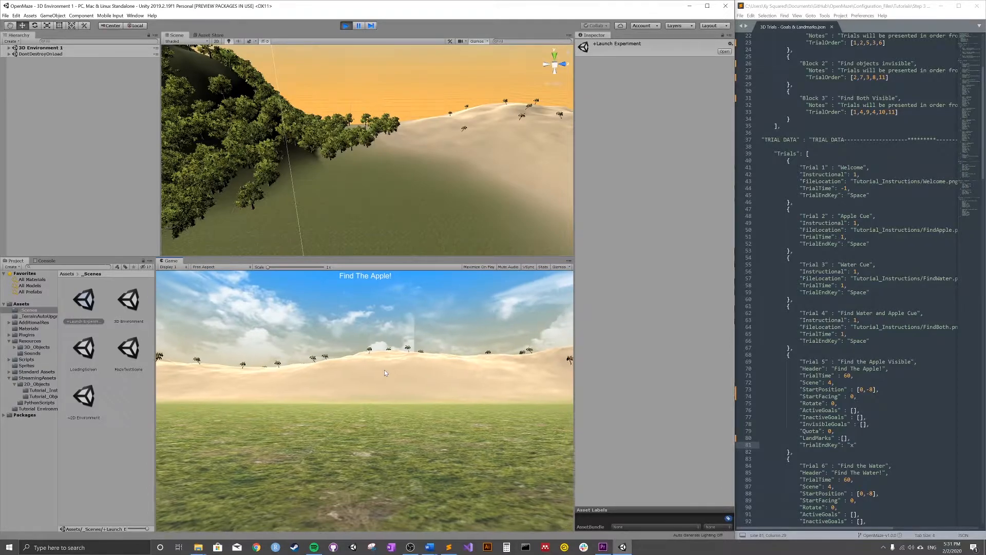
{"action": "key", "text": "Right"}
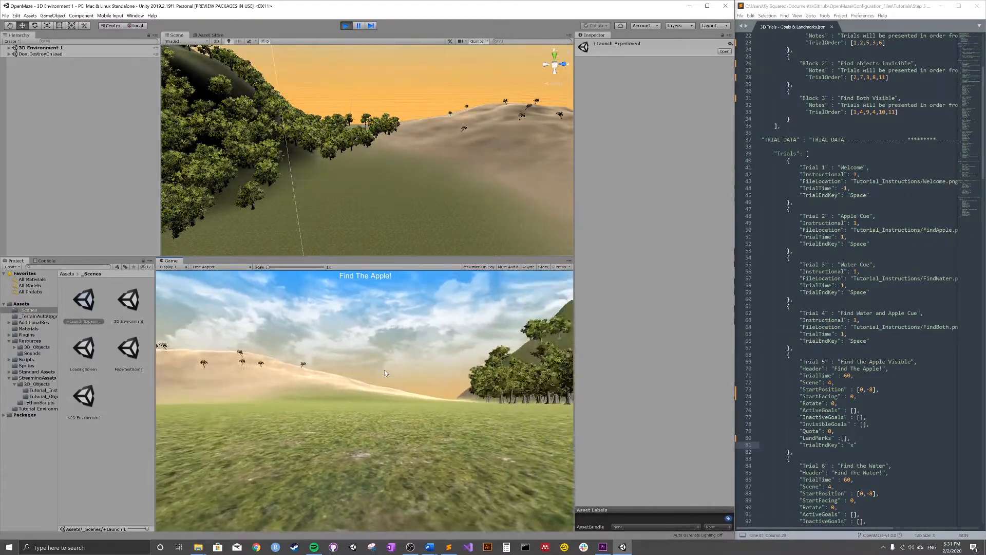
{"action": "key", "text": "Right"}
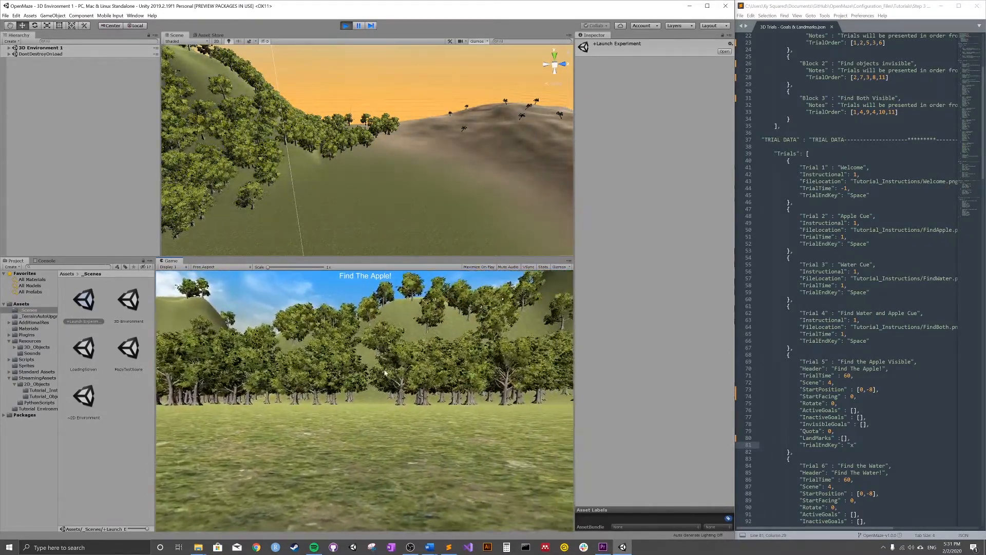
{"action": "key", "text": "Right"}
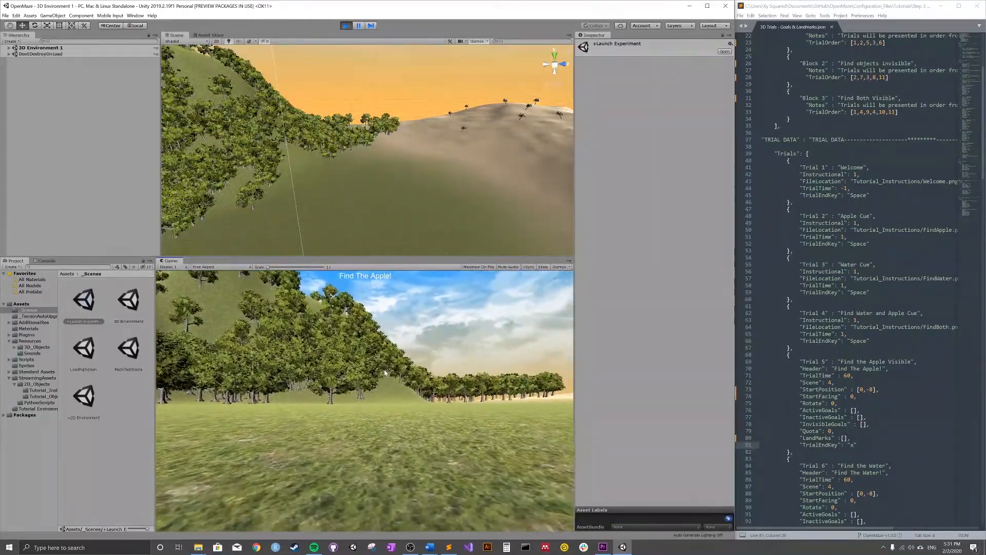
{"action": "key", "text": "Right"}
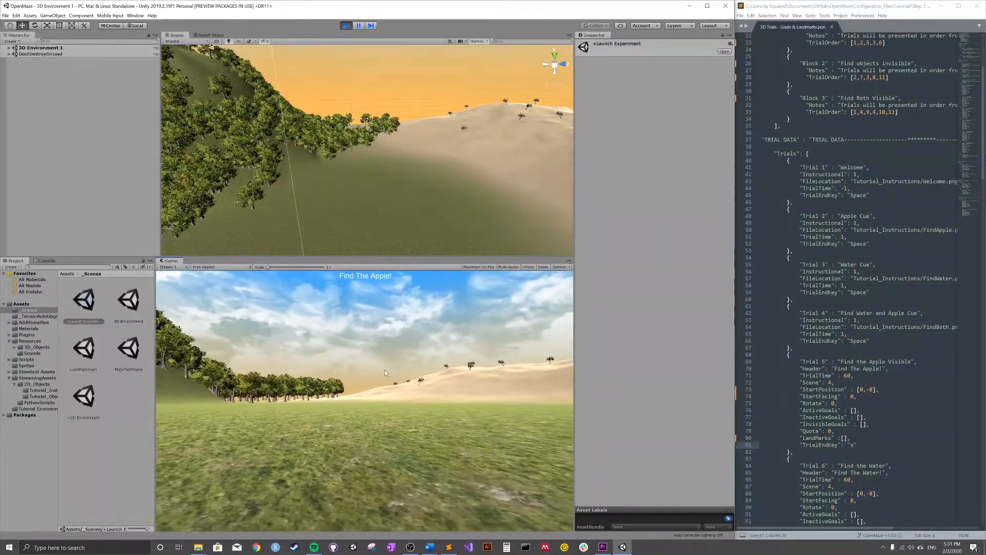
{"action": "key", "text": "Right"}
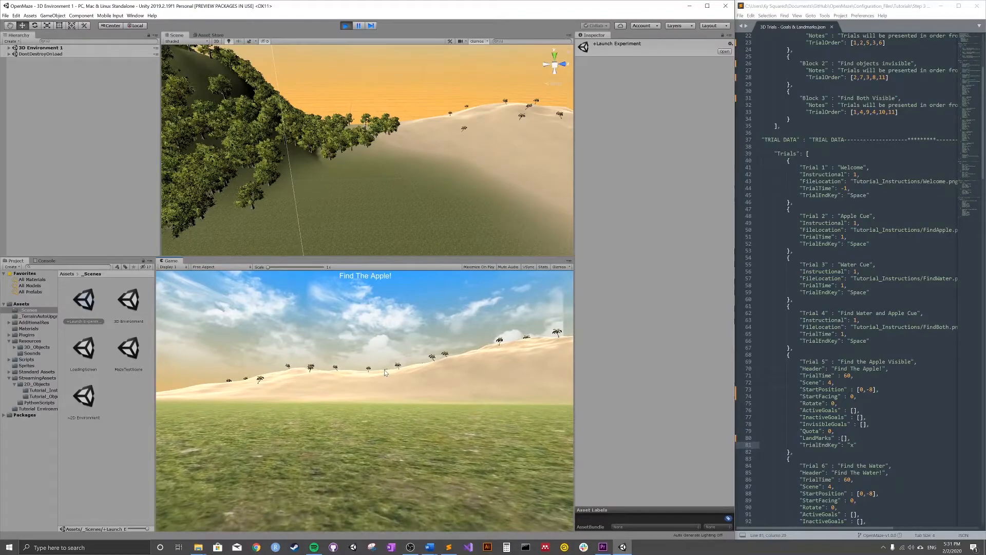
{"action": "left_click", "coordinate": [345, 26]}
- Examine the trials' goal fields and the Apple and Water goal definitions in the JSON configuration
{"action": "scroll", "coordinate": [853, 277], "scroll_direction": "down", "scroll_amount": 4}
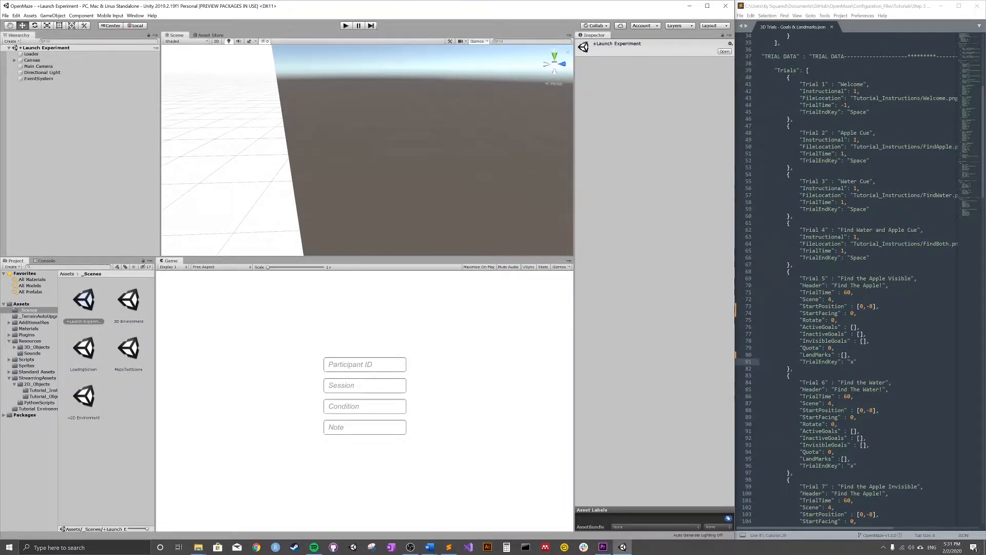
{"action": "scroll", "coordinate": [853, 277], "scroll_direction": "down", "scroll_amount": 3}
{"action": "left_click", "coordinate": [772, 140]}
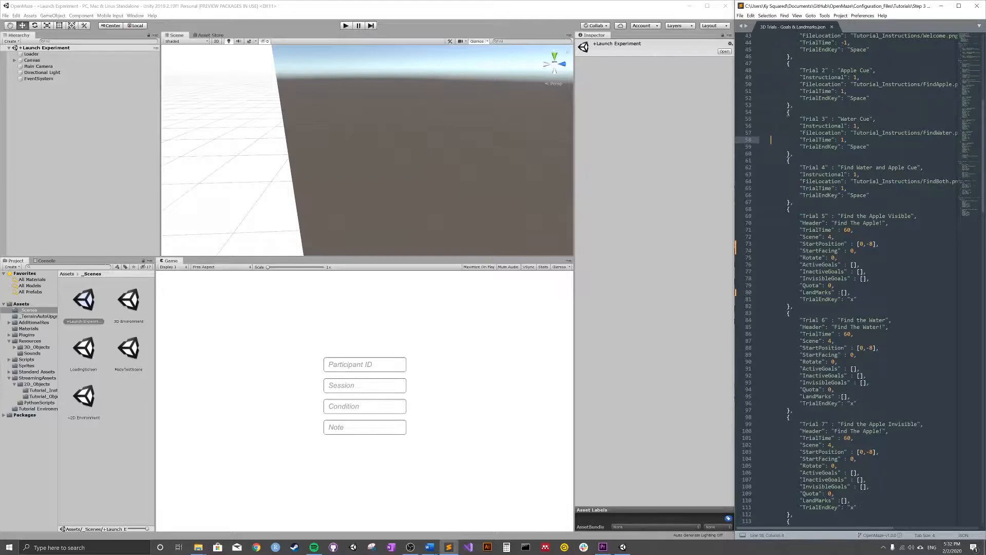
{"action": "left_click", "coordinate": [853, 264]}
{"action": "scroll", "coordinate": [863, 277], "scroll_direction": "down", "scroll_amount": 15}
{"action": "scroll", "coordinate": [863, 278], "scroll_direction": "down", "scroll_amount": 12}
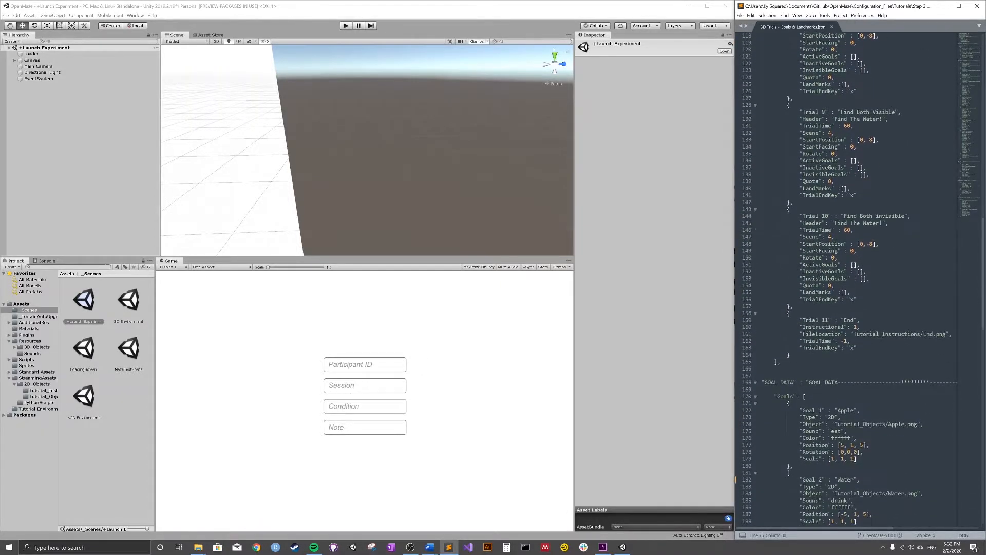
{"action": "left_click_drag", "start_coordinate": [792, 404], "coordinate": [736, 282]}
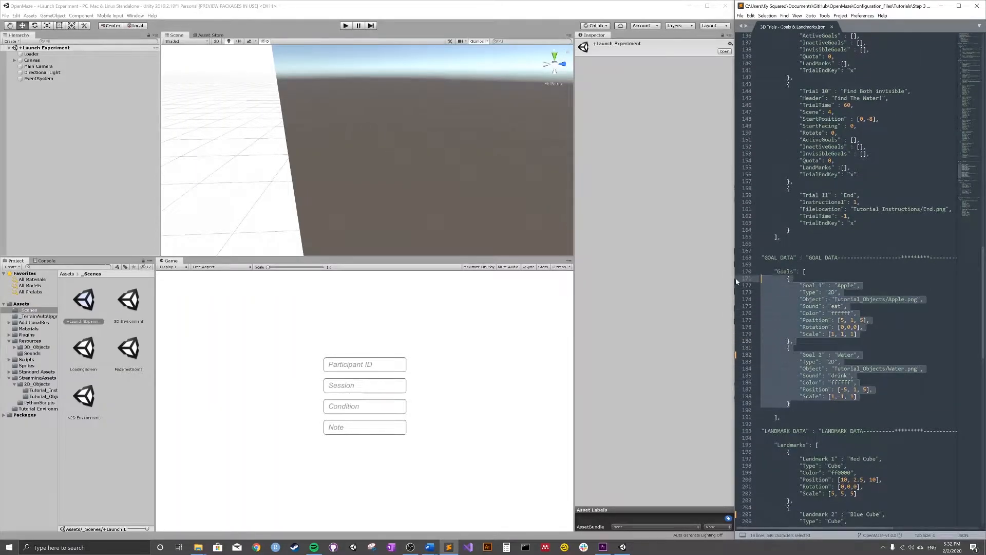
{"action": "left_click", "coordinate": [849, 308]}
{"action": "left_click_drag", "start_coordinate": [796, 341], "coordinate": [762, 278]}
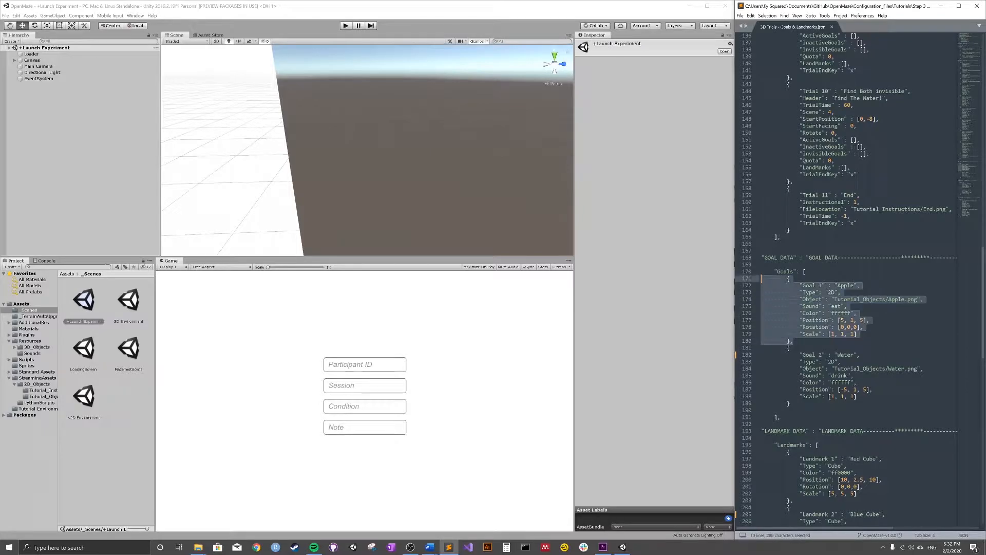
{"action": "left_click", "coordinate": [762, 278]}
{"action": "left_click_drag", "start_coordinate": [791, 403], "coordinate": [762, 348]}
{"action": "left_click", "coordinate": [826, 292]}
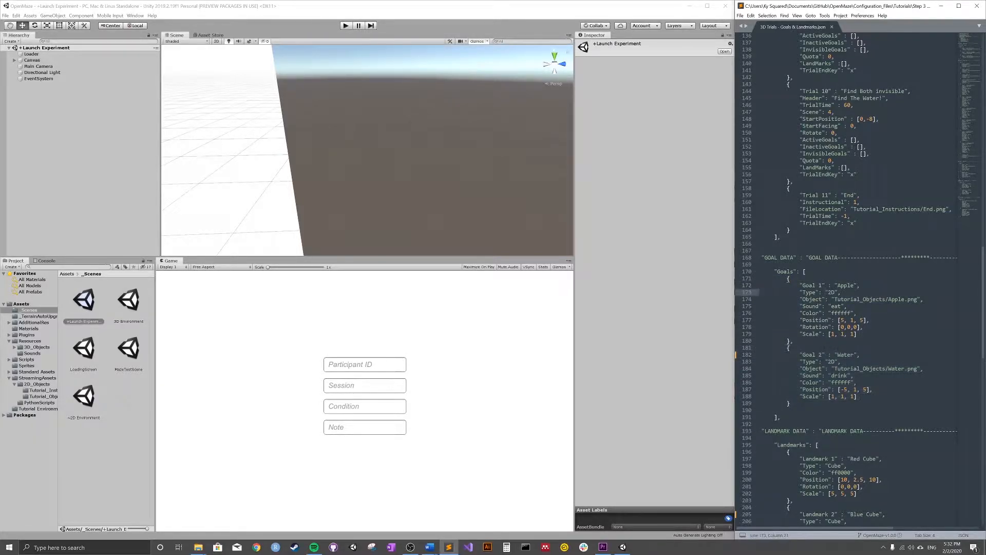
{"action": "scroll", "coordinate": [825, 292], "scroll_direction": "up", "scroll_amount": 2}
{"action": "scroll", "coordinate": [842, 278], "scroll_direction": "up", "scroll_amount": 12}
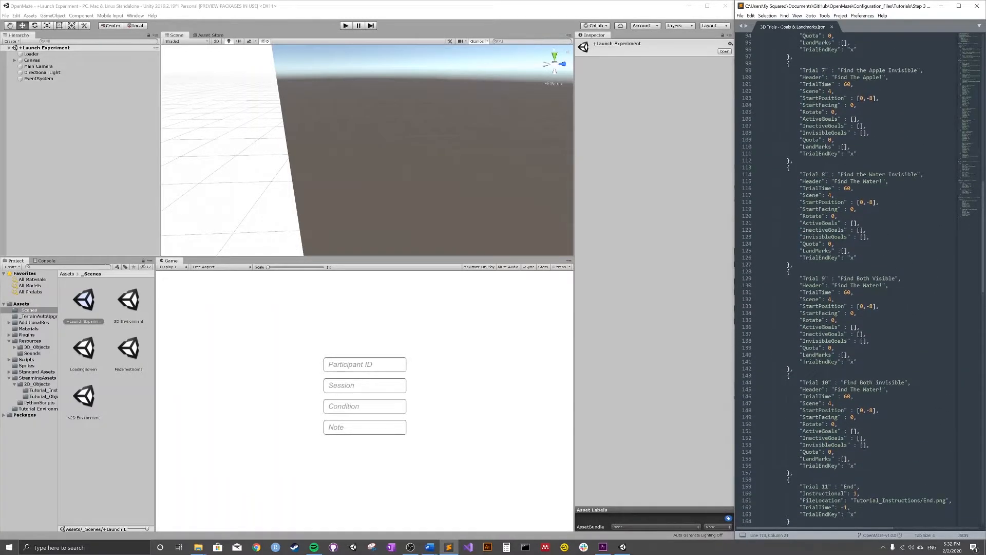
{"action": "scroll", "coordinate": [843, 278], "scroll_direction": "up", "scroll_amount": 12}
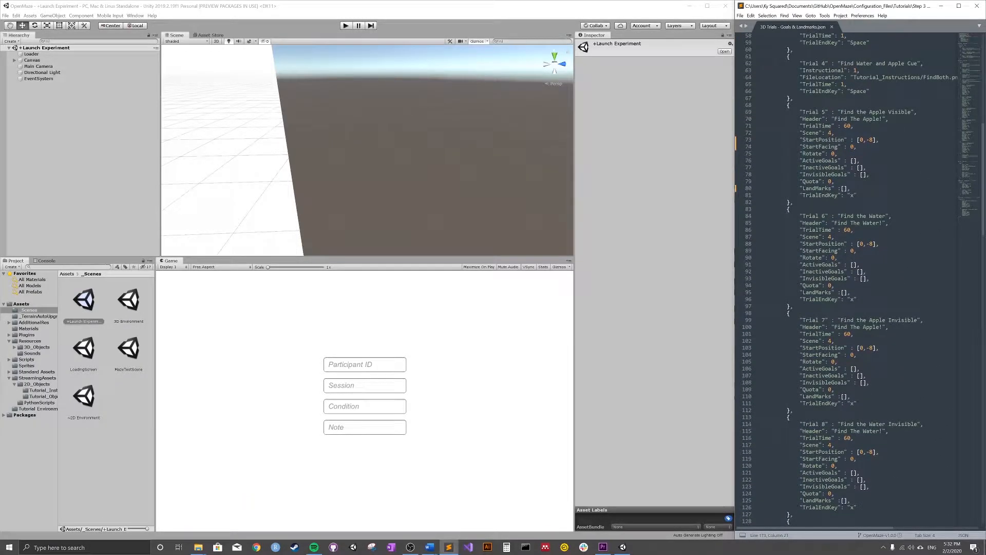
- Set ActiveGoals to [1] for Trial 5 and [2] for Trial 6 in the JSON configuration, and save the file
{"action": "left_click", "coordinate": [854, 160]}
{"action": "type", "text": "1"}
{"action": "scroll", "coordinate": [848, 277], "scroll_direction": "down", "scroll_amount": 1}
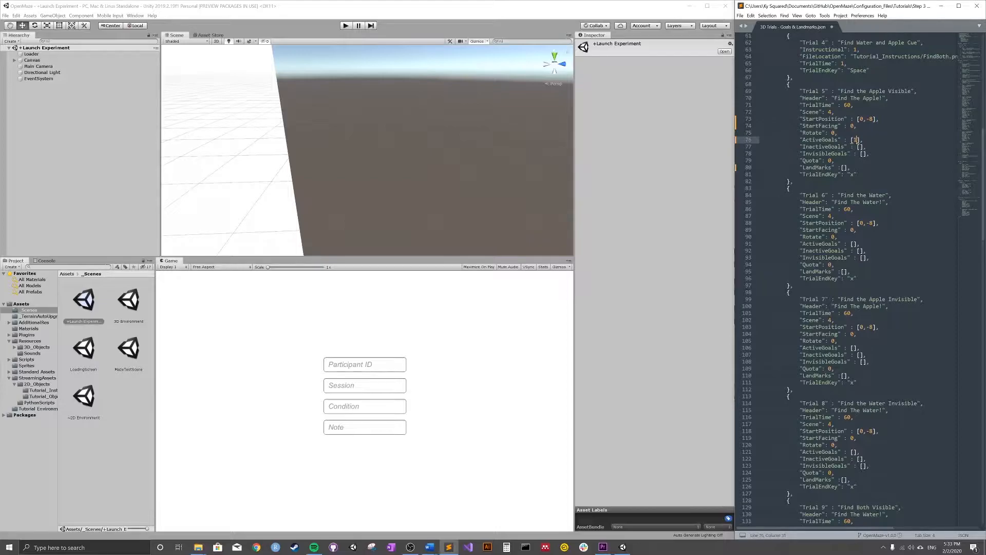
{"action": "left_click", "coordinate": [854, 243]}
{"action": "type", "text": "2"}
{"action": "scroll", "coordinate": [863, 277], "scroll_direction": "up", "scroll_amount": 13}
{"action": "scroll", "coordinate": [864, 278], "scroll_direction": "down", "scroll_amount": 8}
{"action": "left_click", "coordinate": [794, 181]}
{"action": "key", "text": "ctrl+s"}
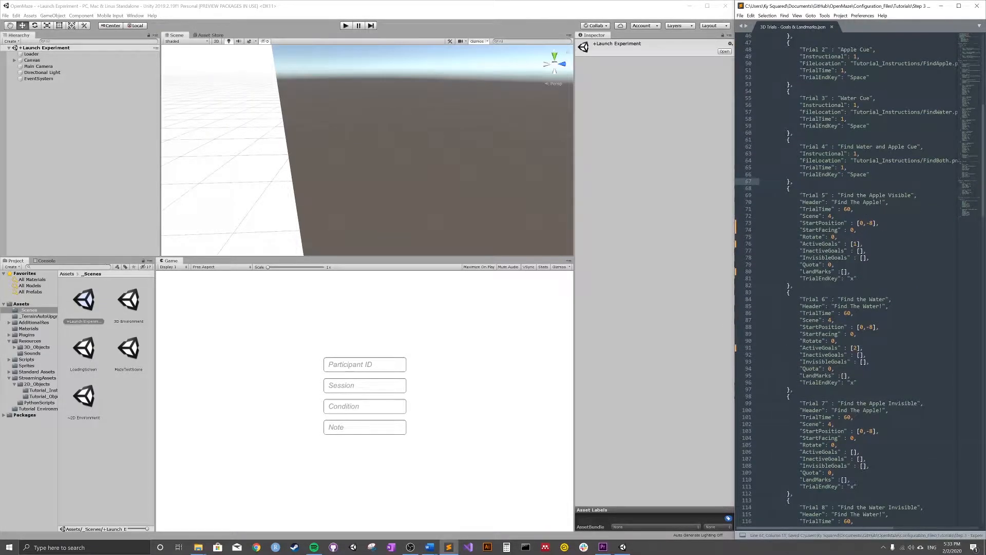
- Run the launch scene in Unity and load 3D Trials - Goals & Landmarks from Tutorials, Step 3 - Experiment Configuration
{"action": "left_click", "coordinate": [488, 338]}
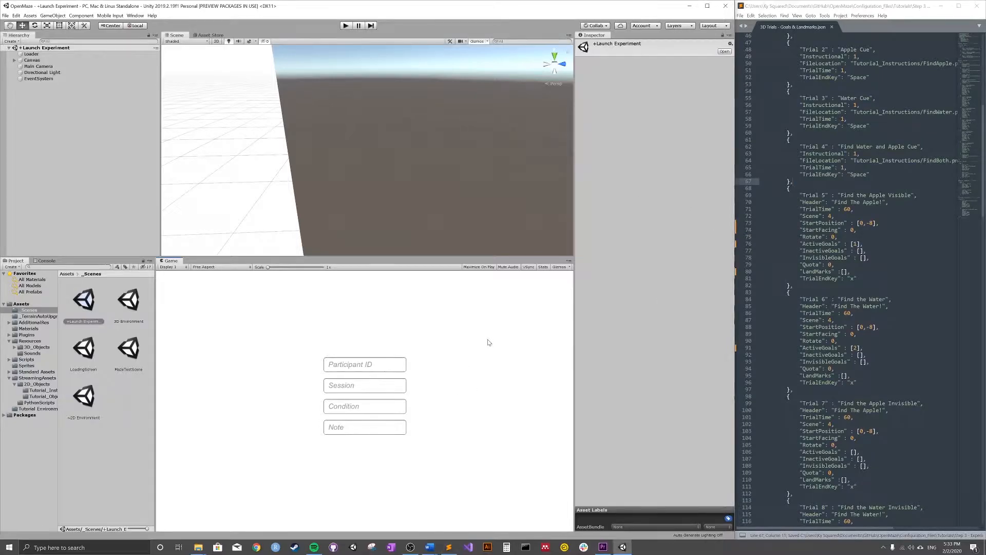
{"action": "left_click", "coordinate": [346, 25]}
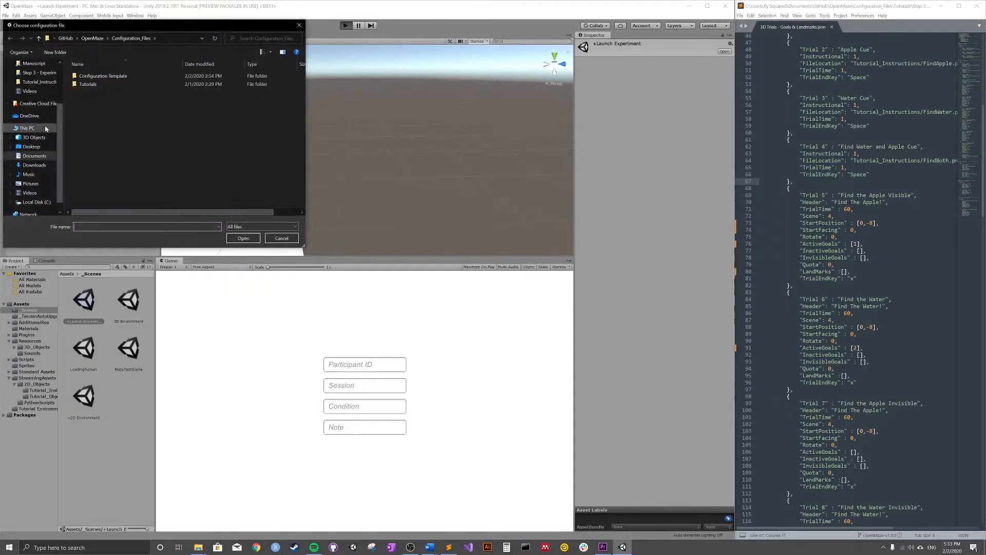
{"action": "double_click", "coordinate": [95, 84]}
{"action": "double_click", "coordinate": [121, 94]}
{"action": "left_click", "coordinate": [99, 84]}
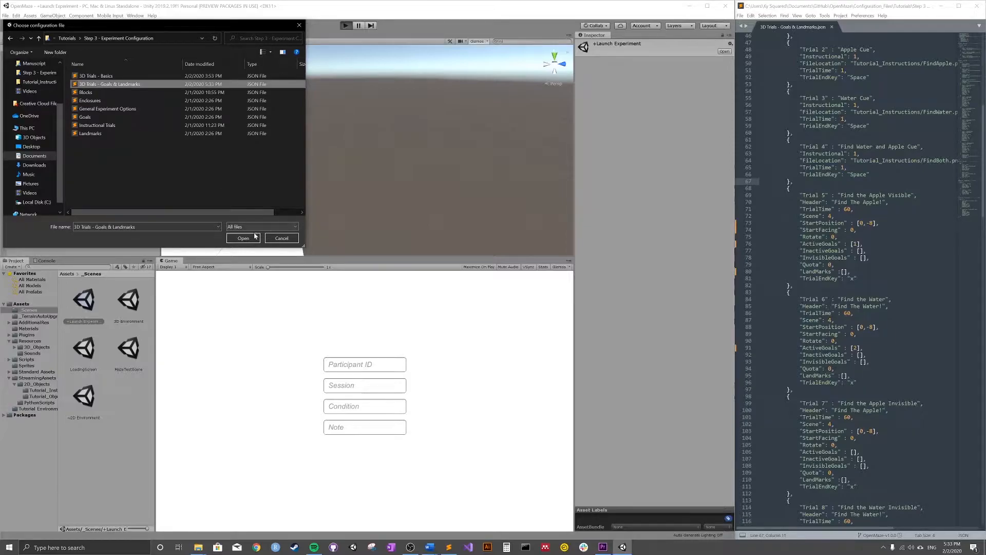
{"action": "left_click", "coordinate": [244, 238]}
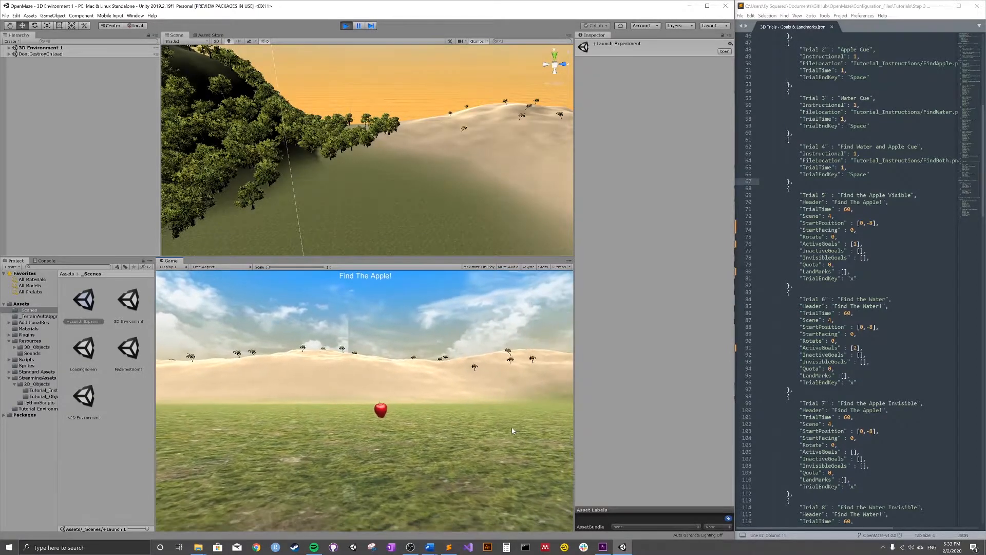
- Steer the participant across the field into the visible apple to complete the Find The Apple trial
{"action": "key", "text": "Left"}
{"action": "key", "text": "Right"}
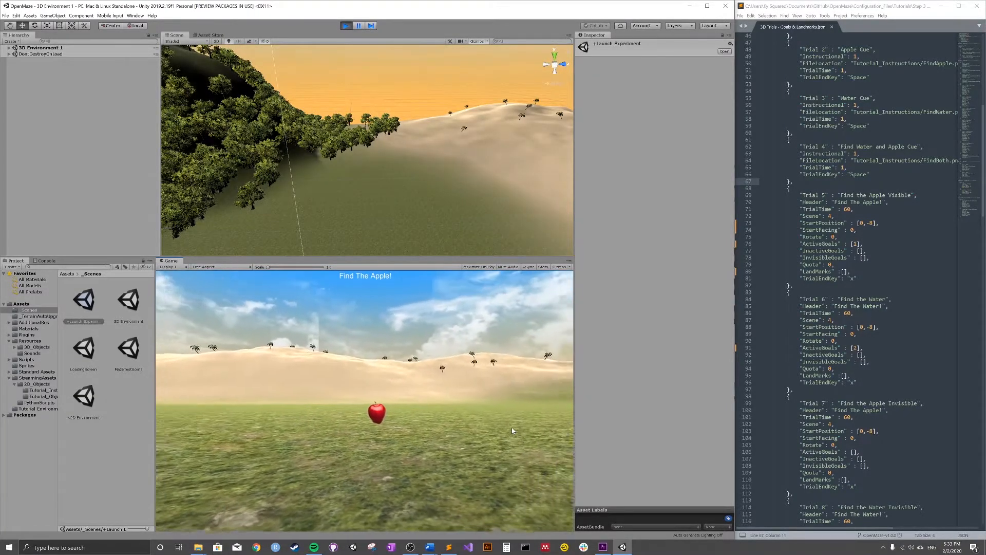
{"action": "key", "text": "Up"}
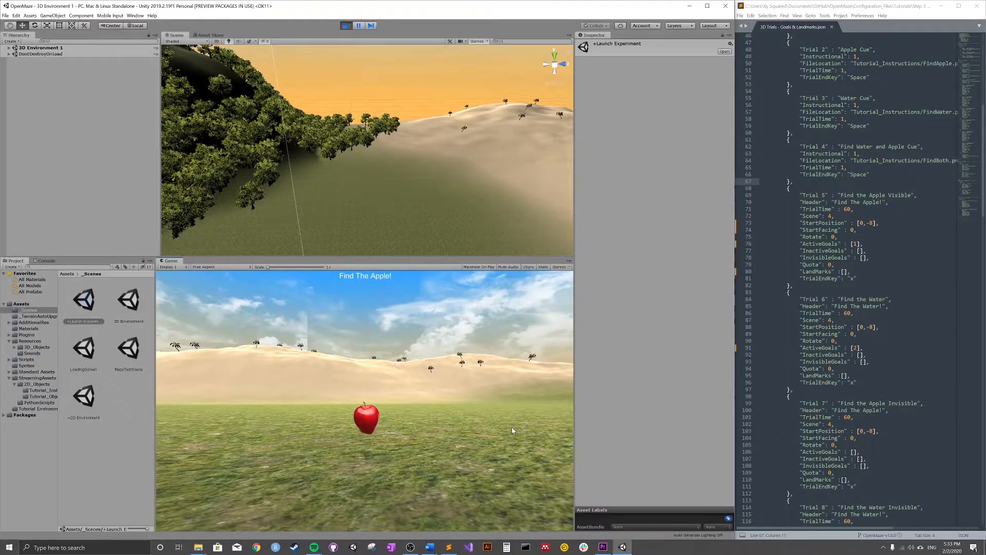
{"action": "key", "text": "Left"}
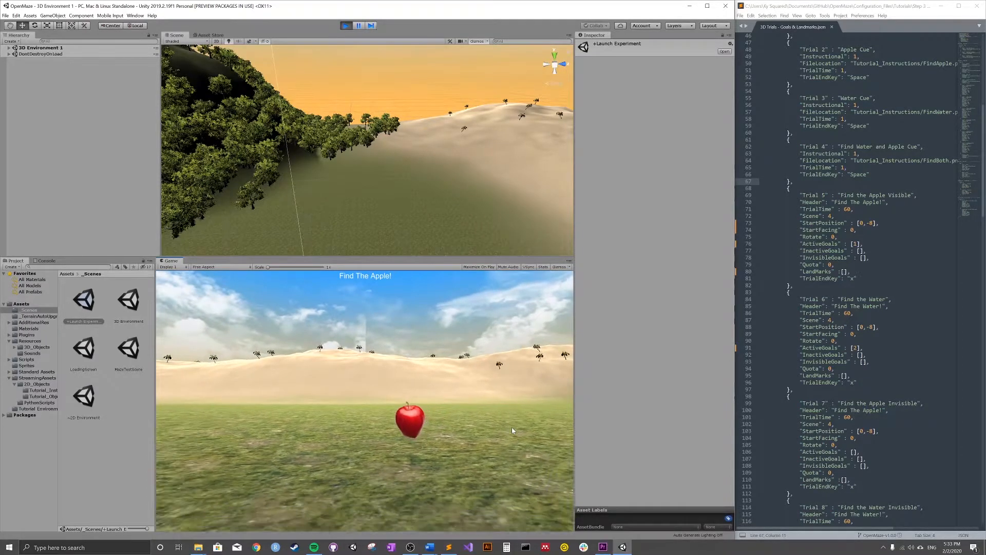
{"action": "key", "text": "Up"}
{"action": "key", "text": "Right"}
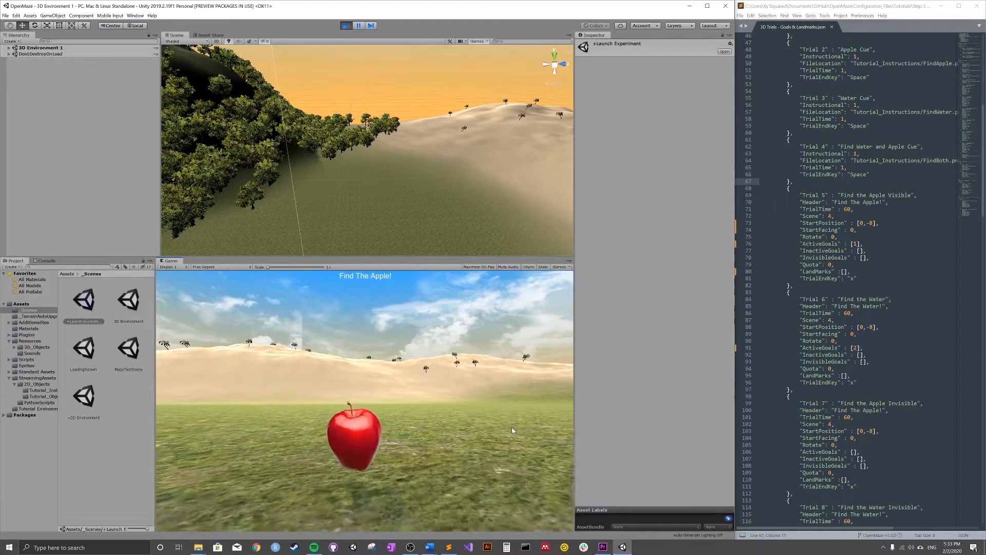
{"action": "key", "text": "Up"}
{"action": "key", "text": "Left"}
{"action": "key", "text": "Up"}
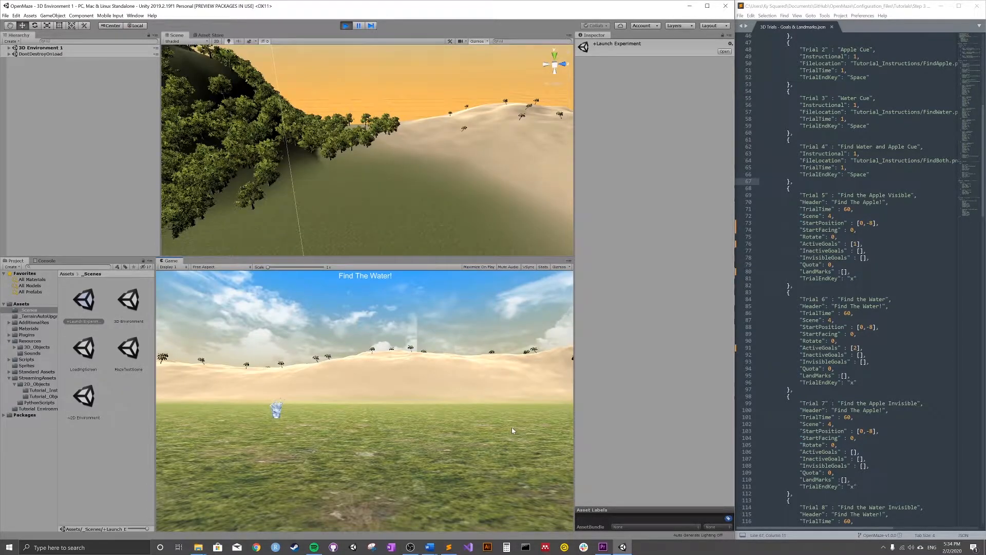
- Turn the participant toward the glass of water and walk into it to complete the Find The Water trial
{"action": "key", "text": "Left"}
{"action": "key", "text": "Up"}
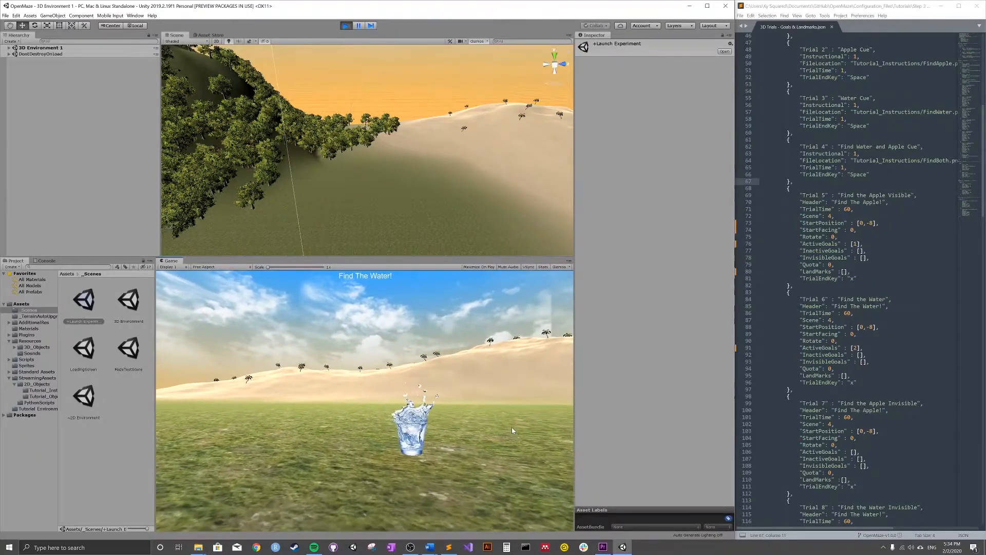
{"action": "key", "text": "Up"}
{"action": "key", "text": "Right"}
{"action": "key", "text": "Up"}
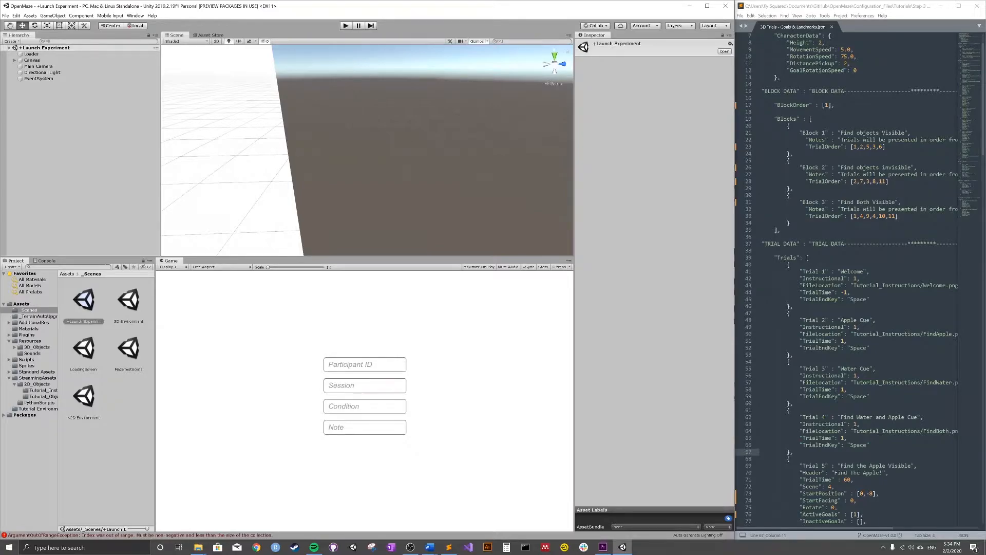
- Examine Block 2's trial order and the definitions of Trials 7 and 8 in the JSON configuration
{"action": "left_click_drag", "start_coordinate": [794, 188], "coordinate": [780, 160]}
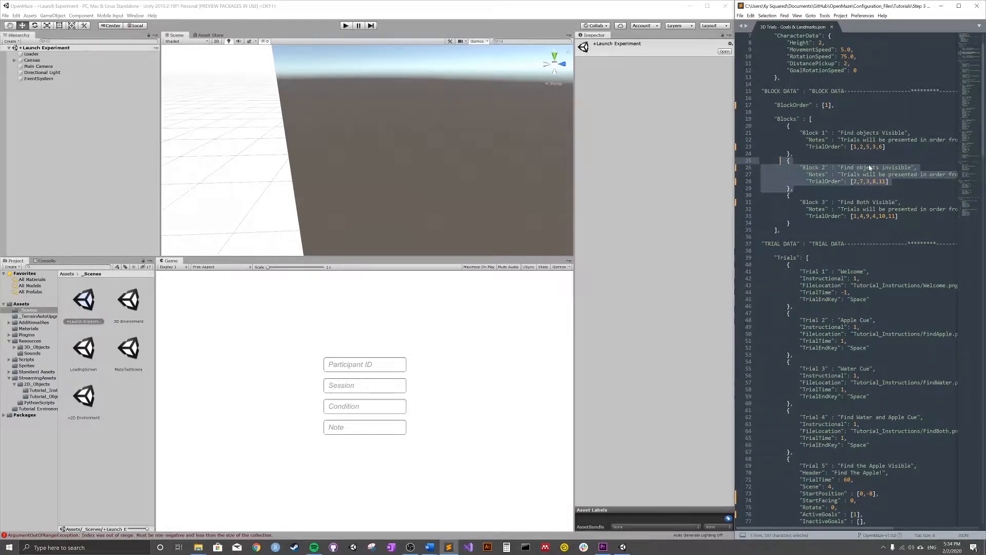
{"action": "left_click", "coordinate": [856, 182]}
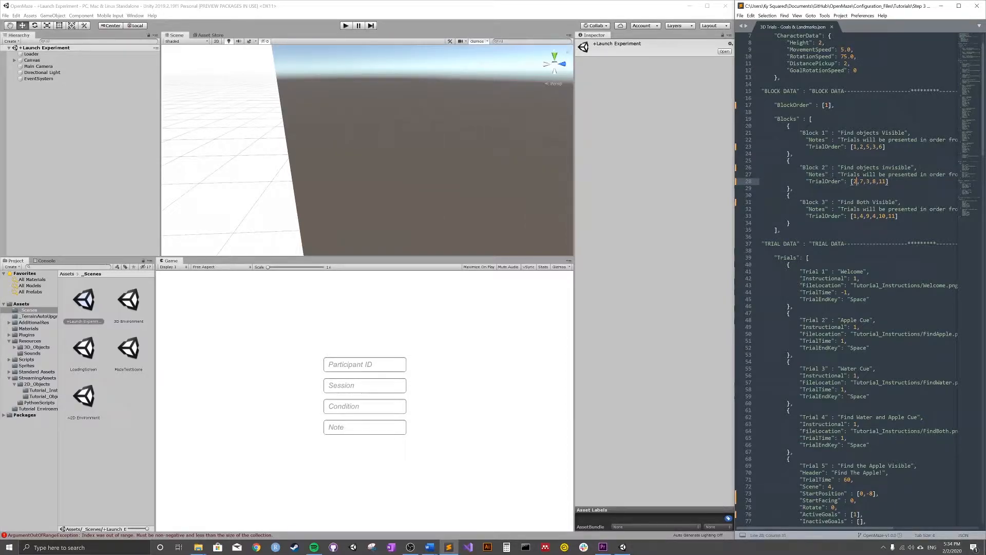
{"action": "left_click_drag", "start_coordinate": [856, 182], "coordinate": [865, 182]}
{"action": "left_click_drag", "start_coordinate": [872, 182], "coordinate": [876, 182]}
{"action": "scroll", "coordinate": [858, 277], "scroll_direction": "down", "scroll_amount": 15}
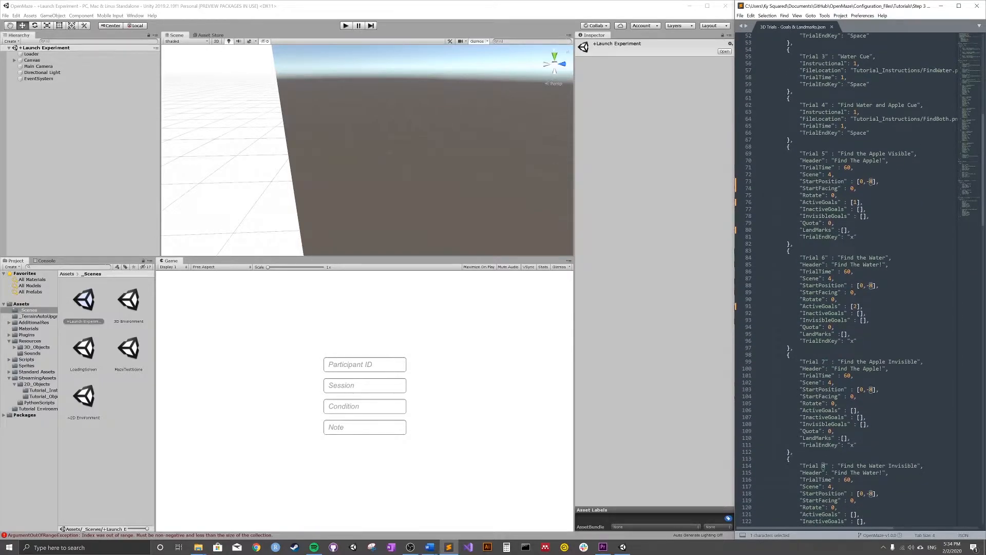
{"action": "scroll", "coordinate": [858, 278], "scroll_direction": "down", "scroll_amount": 4}
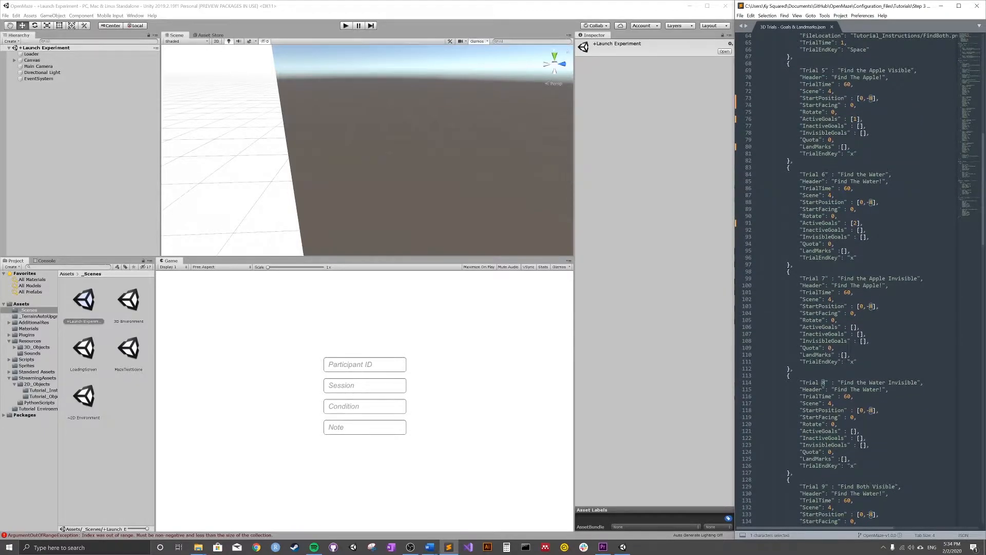
{"action": "scroll", "coordinate": [858, 278], "scroll_direction": "down", "scroll_amount": 3}
{"action": "left_click", "coordinate": [851, 293]}
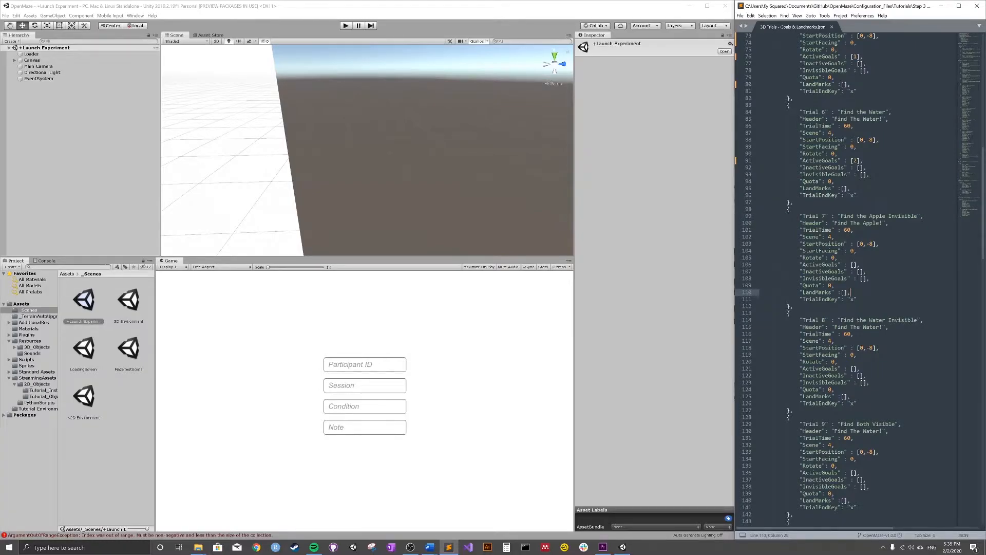
{"action": "left_click_drag", "start_coordinate": [794, 410], "coordinate": [788, 313]}
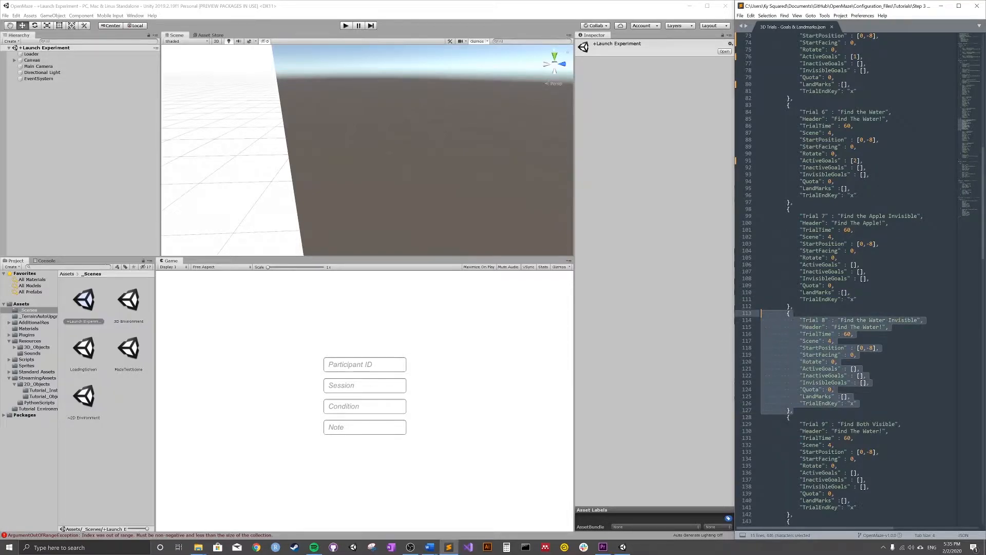
{"action": "left_click", "coordinate": [844, 264]}
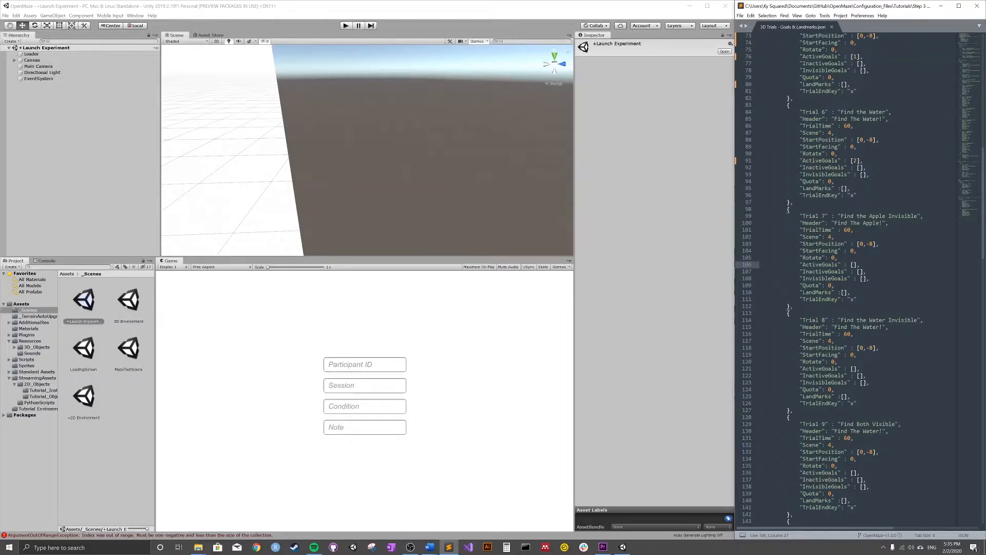
- Set InvisibleGoals to [1] for Trial 7 and [2] for Trial 8, and save the configuration
{"action": "left_click", "coordinate": [863, 278]}
{"action": "type", "text": "1"}
{"action": "left_click", "coordinate": [865, 382]}
{"action": "type", "text": "2"}
{"action": "key", "text": "ctrl+s"}
- Set BlockOrder to [1,2], review the Block 1 and Block 2 definitions, and save the configuration
{"action": "scroll", "coordinate": [859, 278], "scroll_direction": "up", "scroll_amount": 20}
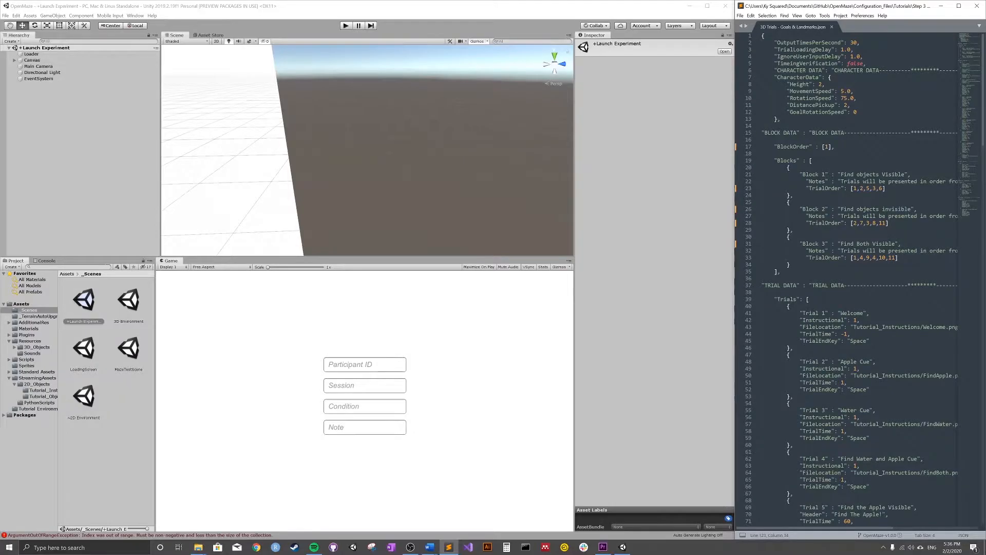
{"action": "left_click", "coordinate": [828, 147]}
{"action": "type", "text": ",2"}
{"action": "key", "text": "ctrl+s"}
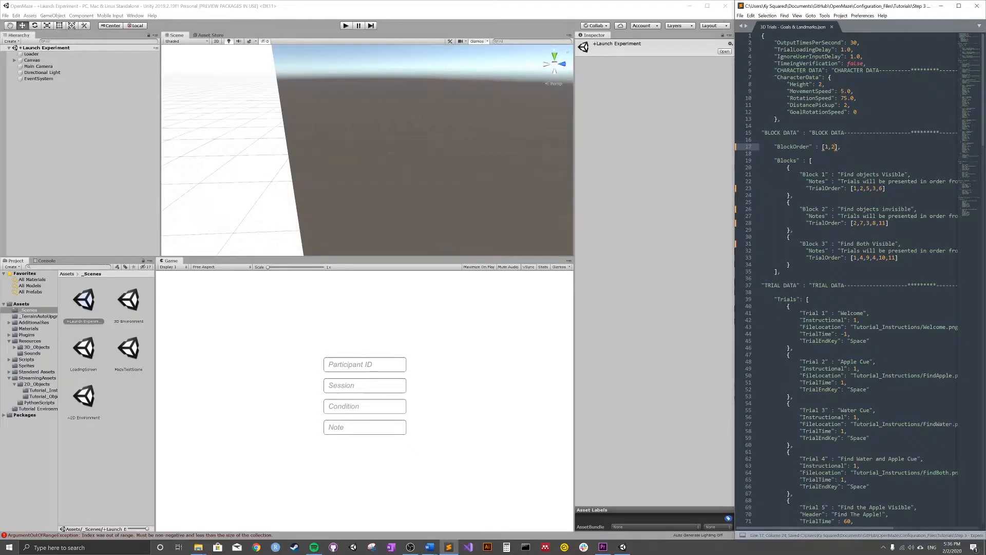
{"action": "left_click_drag", "start_coordinate": [794, 196], "coordinate": [762, 168]}
{"action": "left_click_drag", "start_coordinate": [794, 230], "coordinate": [760, 203]}
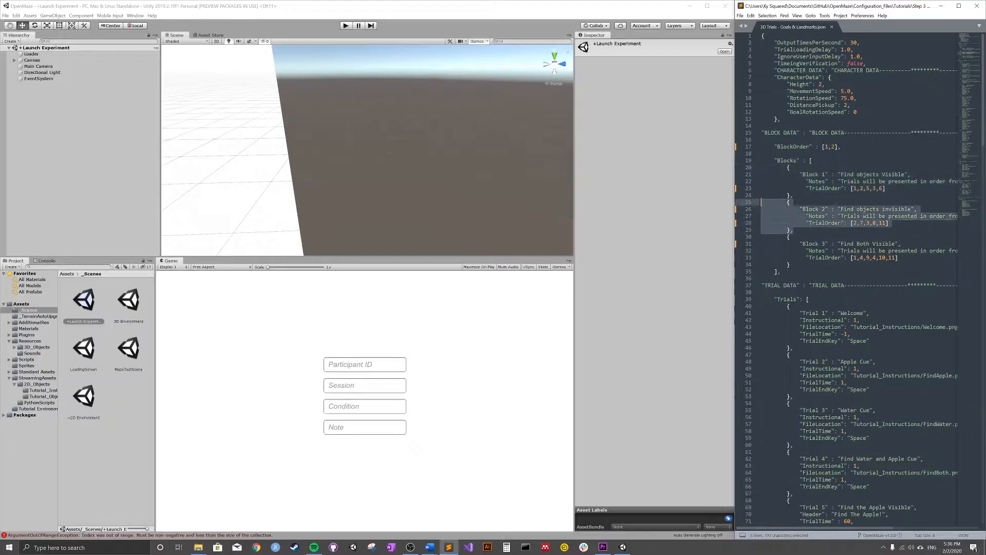
{"action": "left_click", "coordinate": [851, 209]}
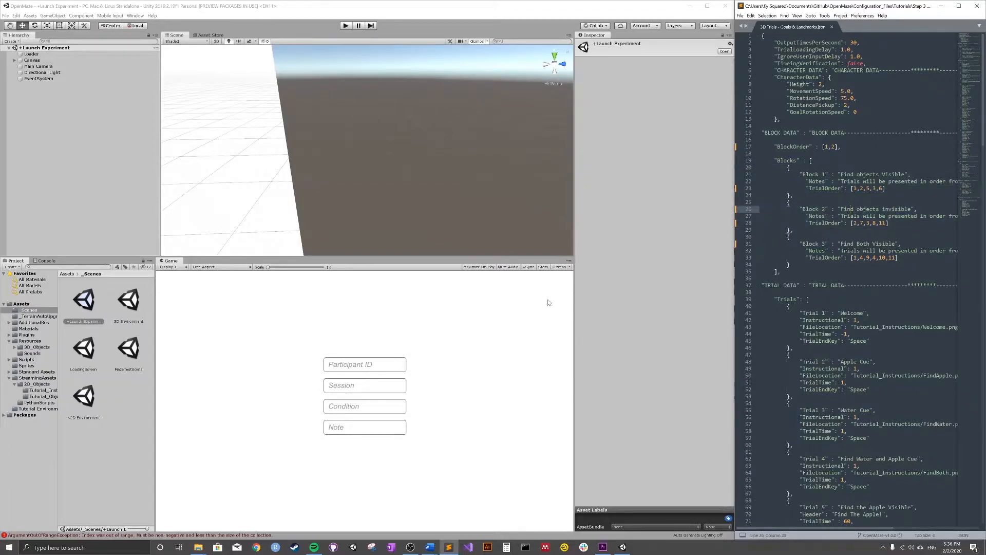
{"action": "left_click", "coordinate": [819, 252]}
{"action": "key", "text": "ctrl+s"}
- Rerun the launch scene in Unity and load the updated 3D Trials - Goals & Landmarks configuration from the Step 3 folder
{"action": "left_click", "coordinate": [504, 335]}
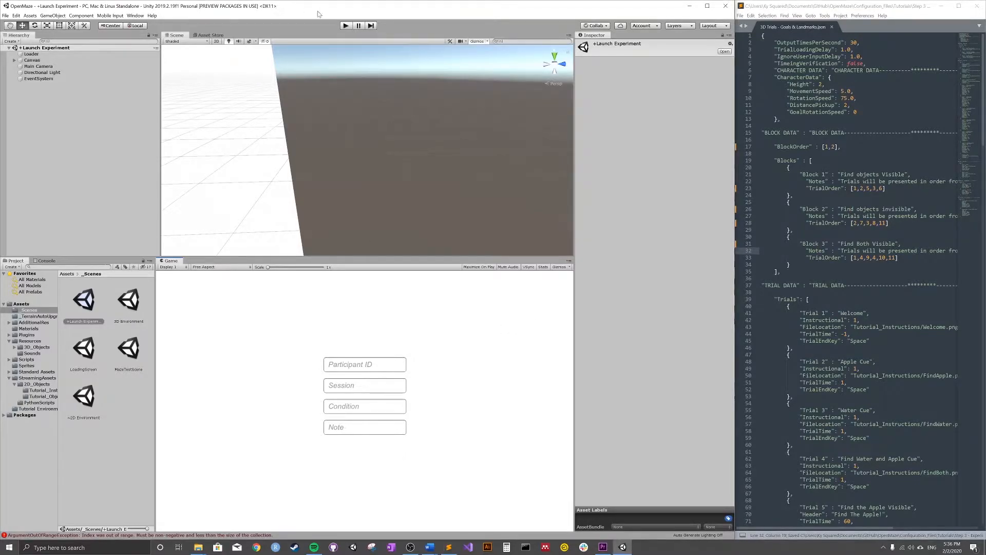
{"action": "left_click", "coordinate": [348, 26]}
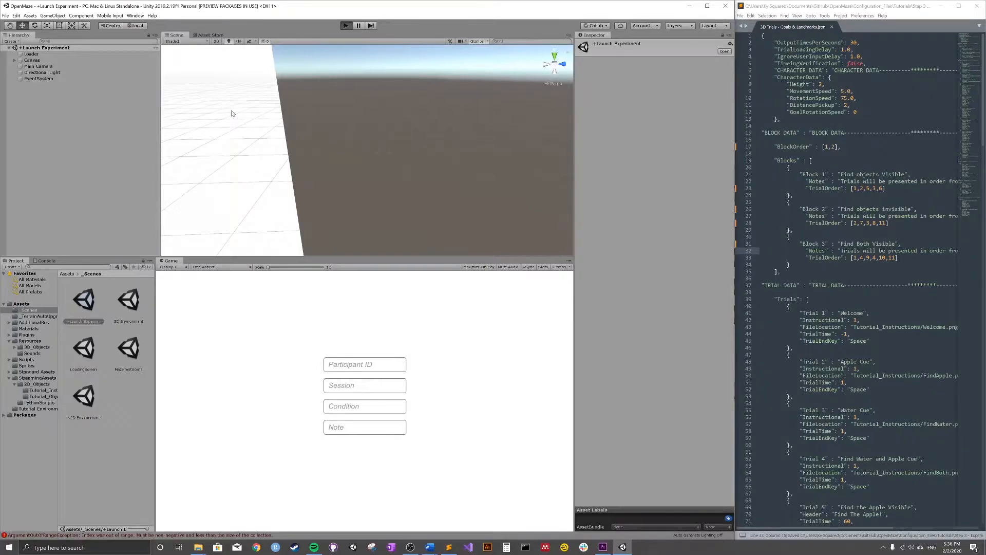
{"action": "double_click", "coordinate": [93, 87]}
{"action": "double_click", "coordinate": [109, 93]}
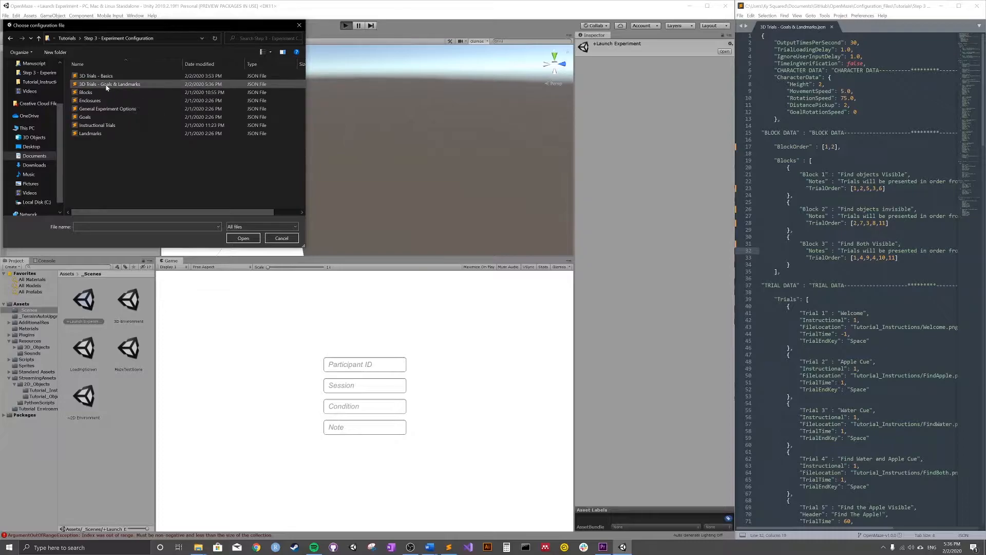
{"action": "left_click", "coordinate": [106, 85]}
{"action": "left_click", "coordinate": [243, 238]}
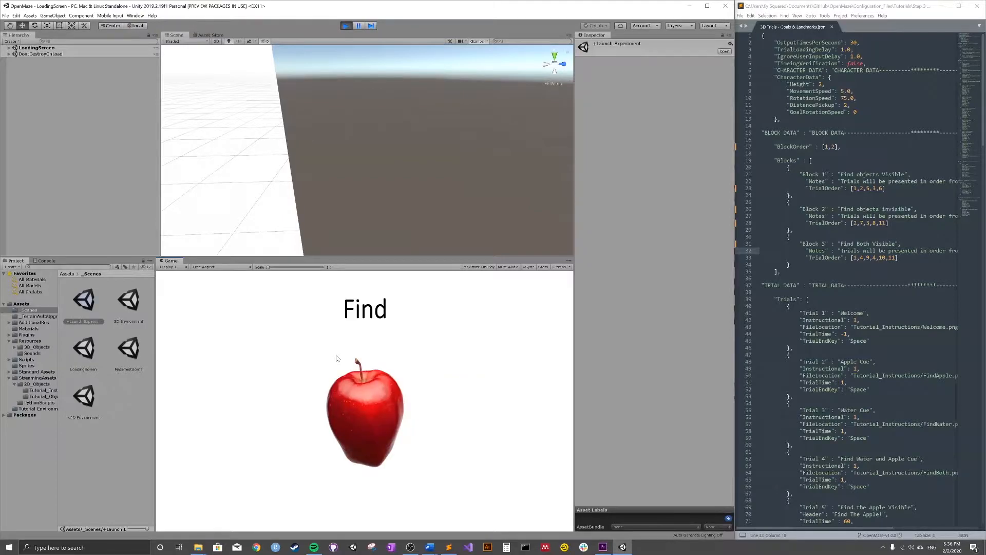
- Walk the participant into the visible apple to complete the first block's Find The Apple trial
{"action": "key", "text": "Right"}
{"action": "key", "text": "Up"}
{"action": "key", "text": "Up"}
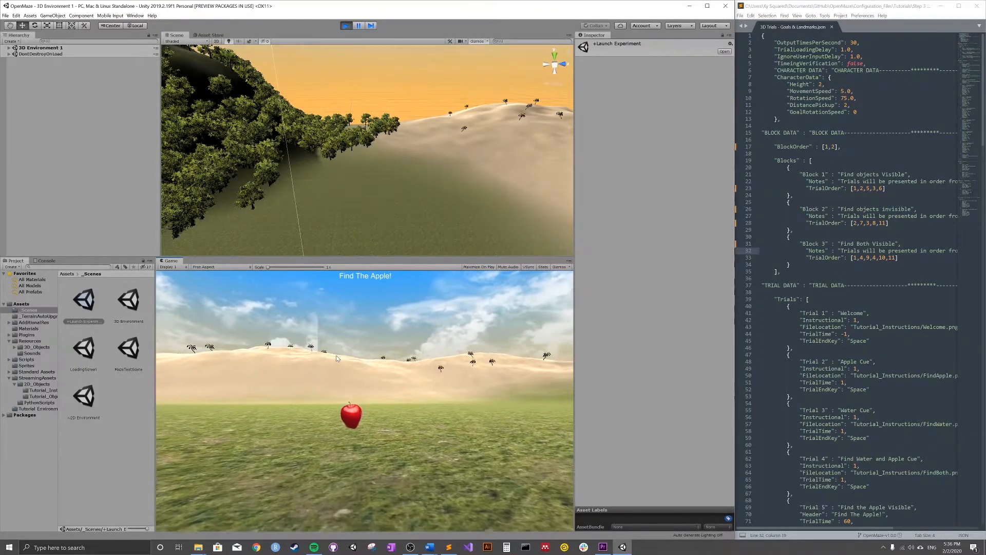
{"action": "key", "text": "Right"}
{"action": "key", "text": "Up"}
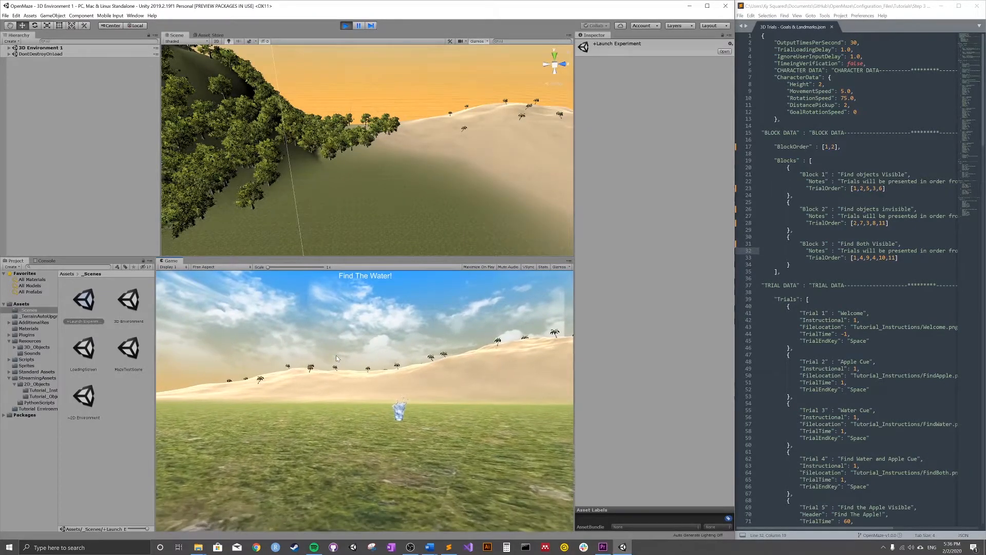
- Walk the participant into the visible glass of water to finish the first block's Find The Water trial
{"action": "key", "text": "Up"}
{"action": "key", "text": "Right"}
{"action": "key", "text": "Left"}
{"action": "key", "text": "Up"}
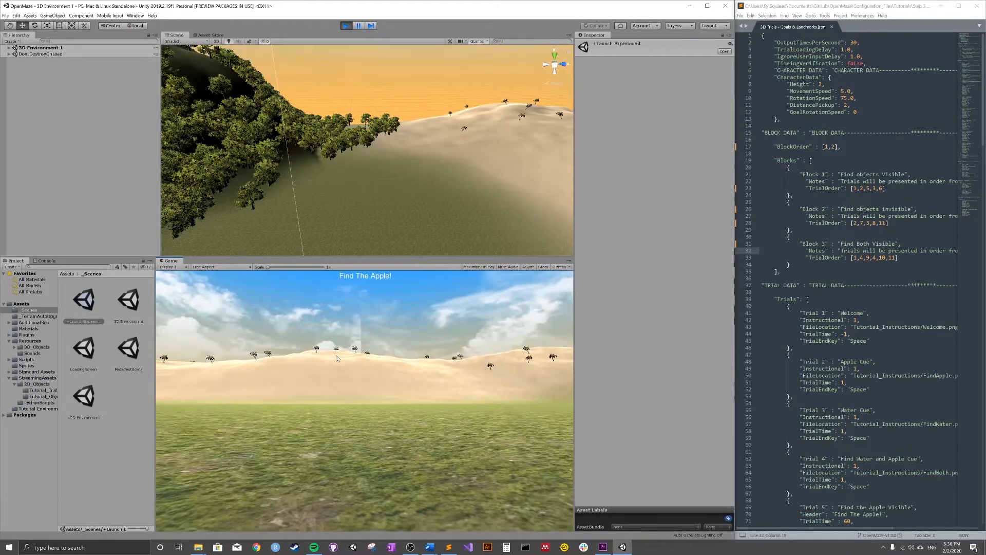
- Move the participant around the field in search of the second block's invisible apple, and stop the run
{"action": "key", "text": "Right"}
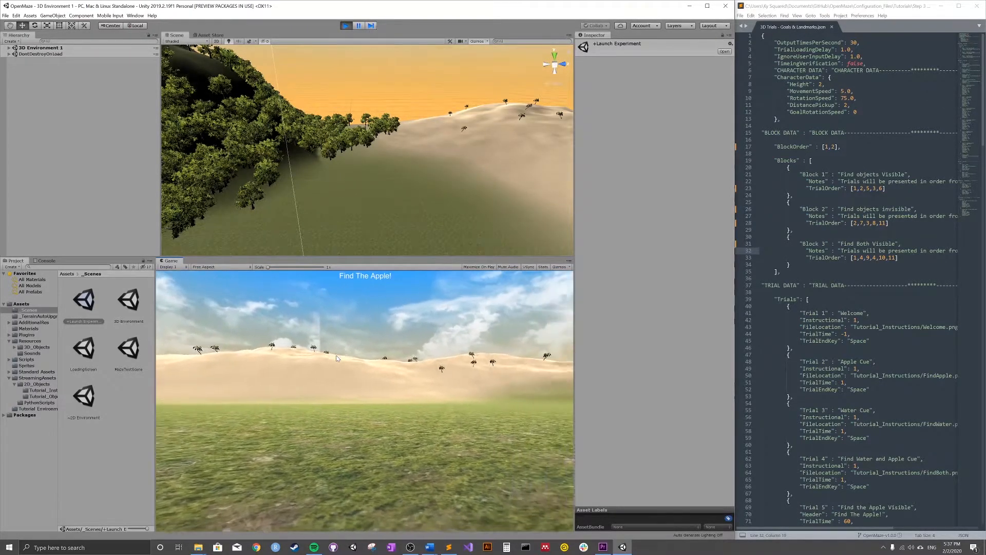
{"action": "key", "text": "Up"}
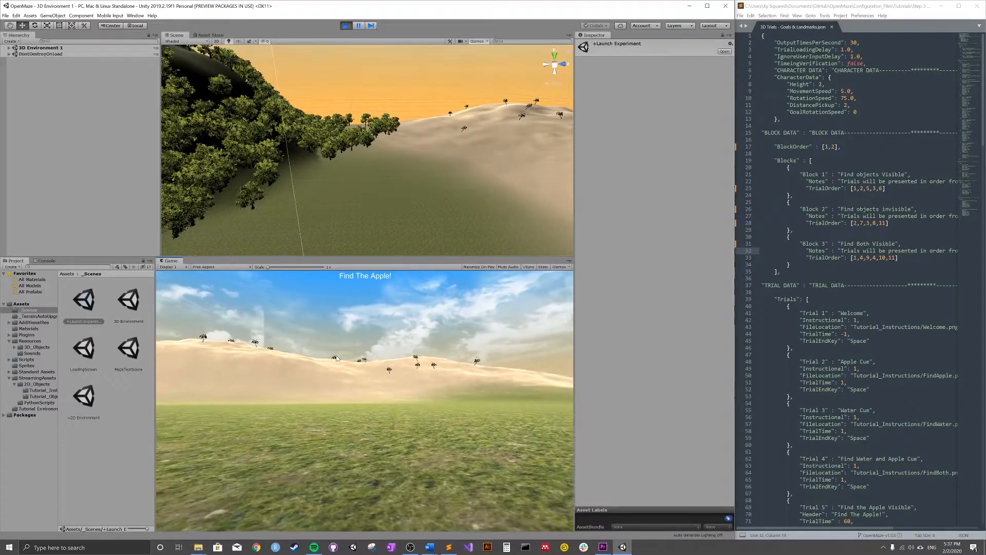
{"action": "key", "text": "Up"}
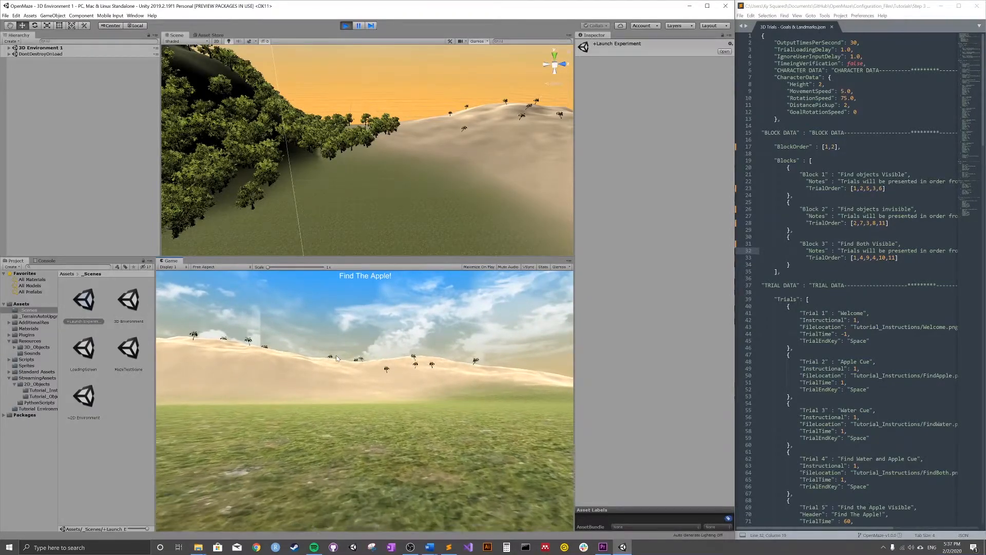
{"action": "key", "text": "Left"}
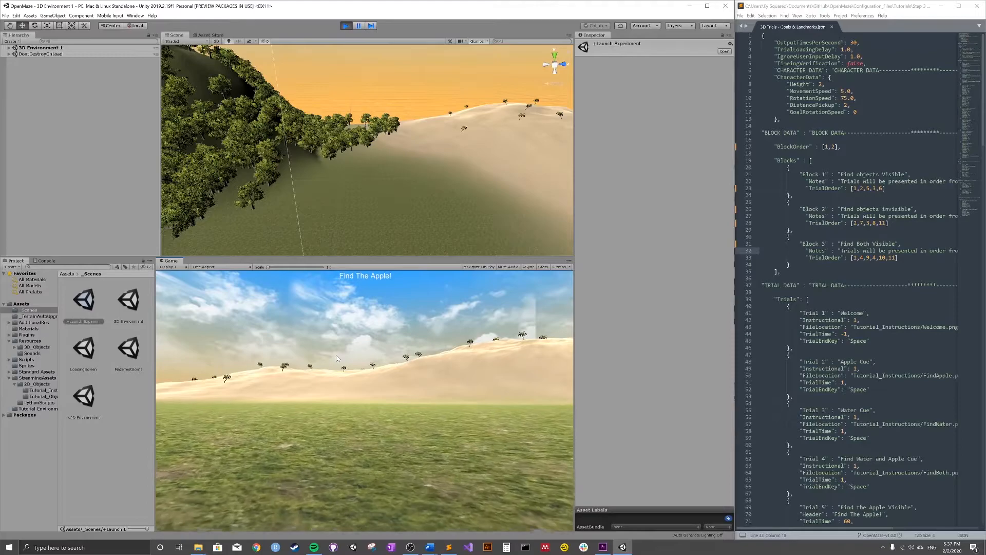
{"action": "key", "text": "Right"}
{"action": "key", "text": "Right"}
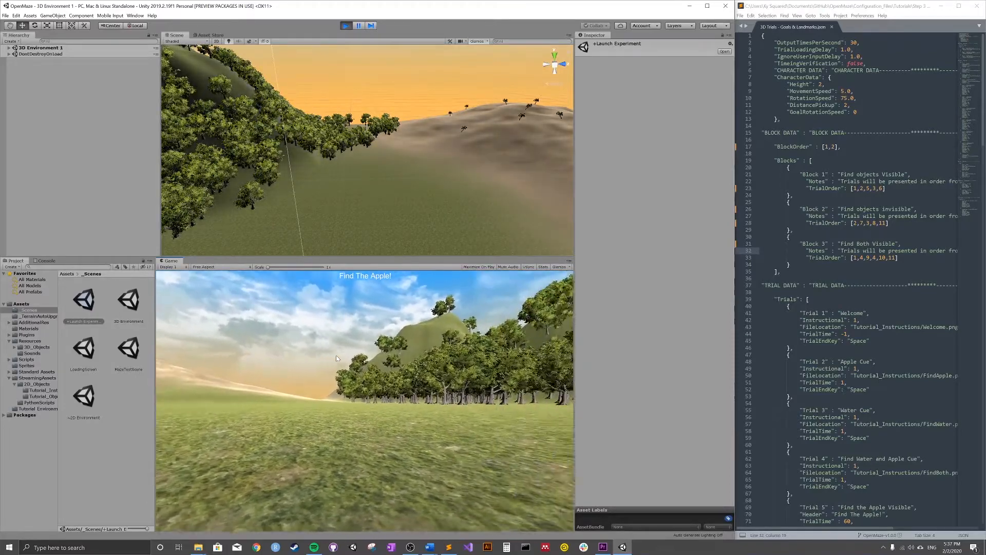
{"action": "key", "text": "Up"}
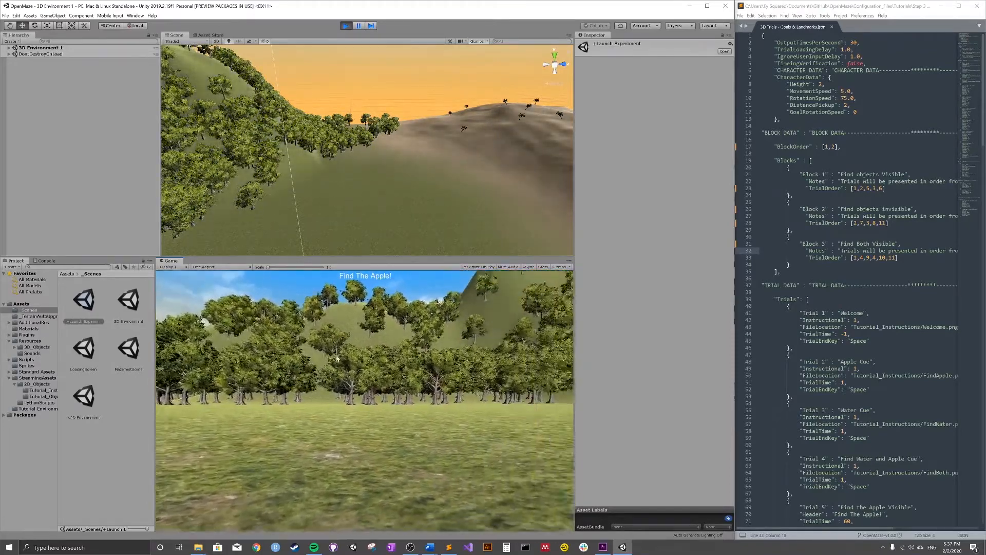
{"action": "key", "text": "Up"}
{"action": "key", "text": "Right"}
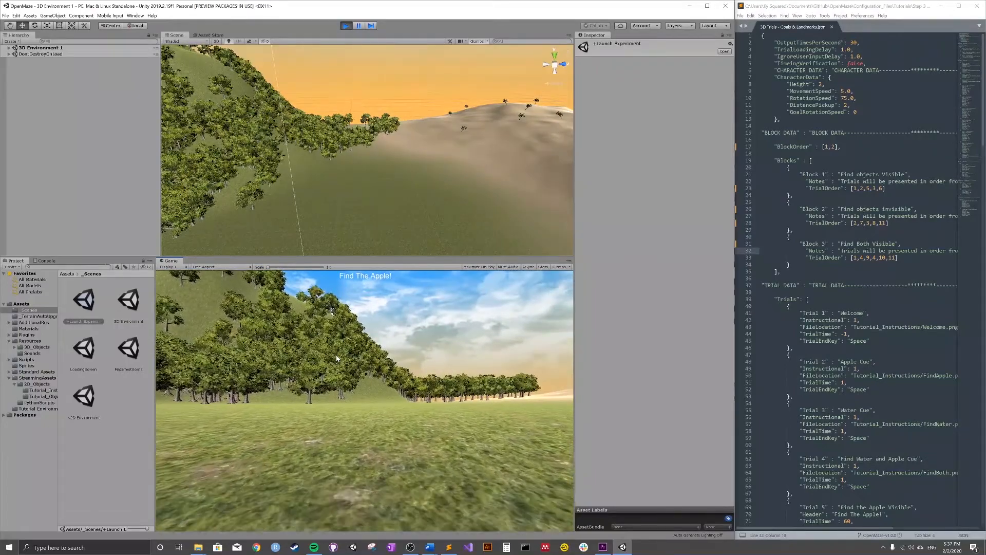
{"action": "key", "text": "Right"}
{"action": "key", "text": "Right"}
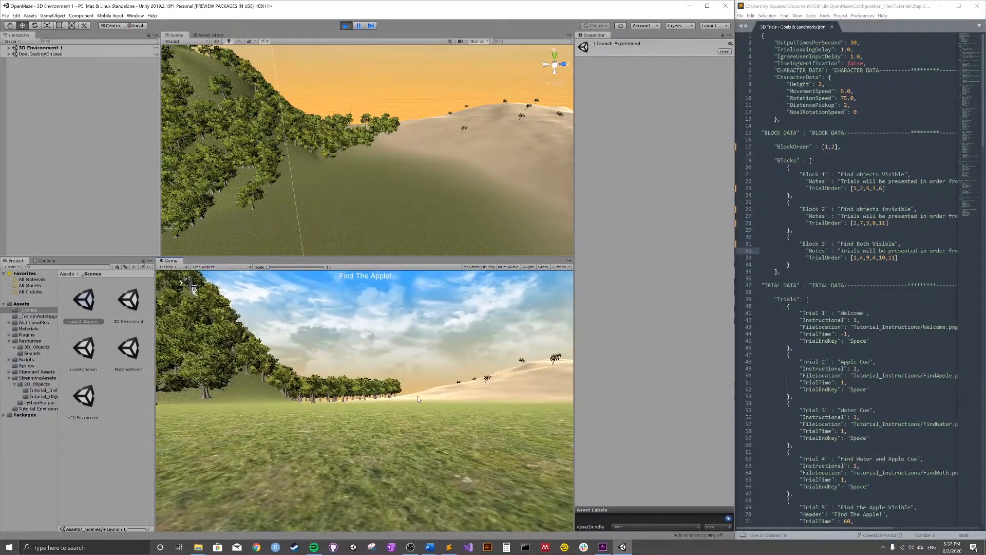
{"action": "left_click", "coordinate": [345, 26]}
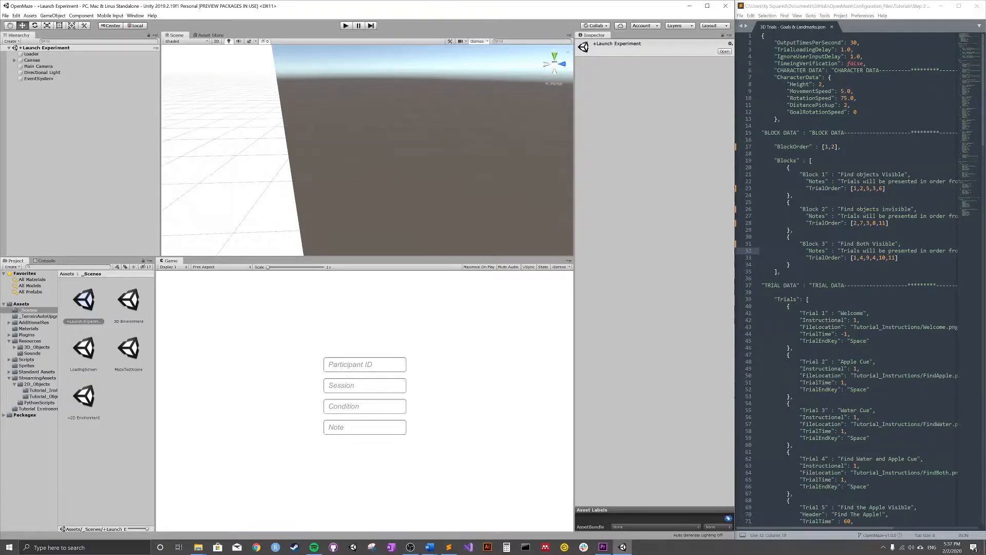
- Review the trial definitions, the Apple and Water goals, and the Red Cube and Blue Cube landmarks in the configuration
{"action": "scroll", "coordinate": [853, 277], "scroll_direction": "down", "scroll_amount": 8}
{"action": "scroll", "coordinate": [853, 278], "scroll_direction": "down", "scroll_amount": 3}
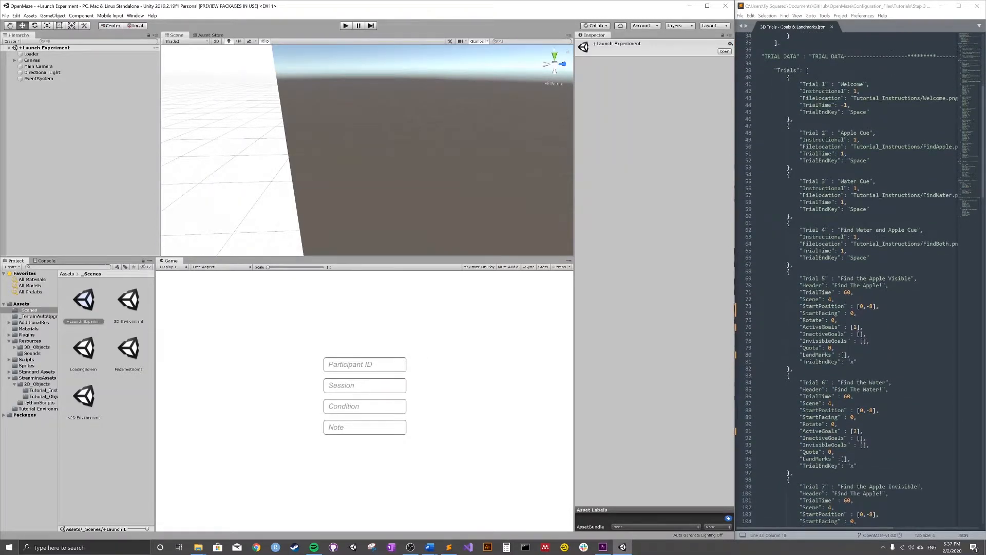
{"action": "scroll", "coordinate": [853, 278], "scroll_direction": "down", "scroll_amount": 3}
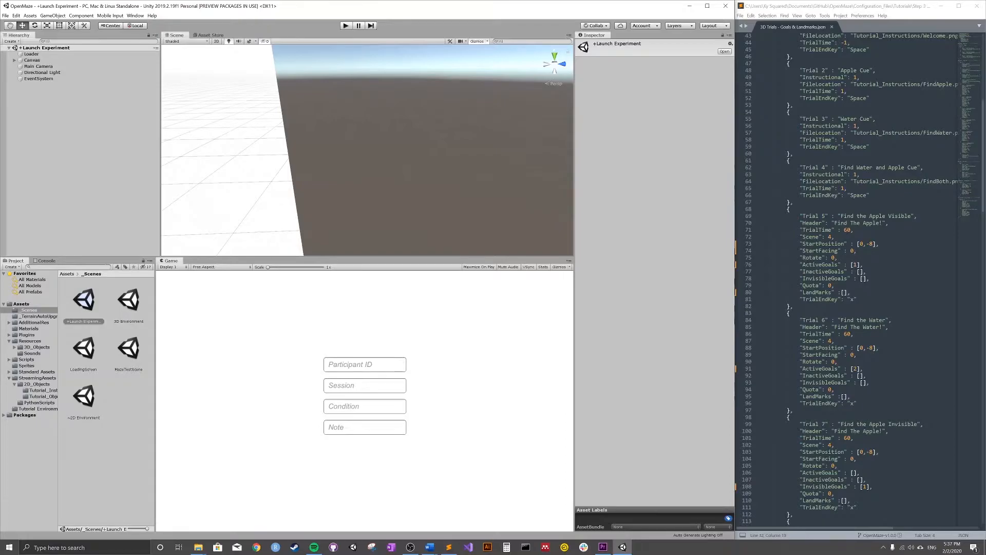
{"action": "scroll", "coordinate": [853, 277], "scroll_direction": "down", "scroll_amount": 2}
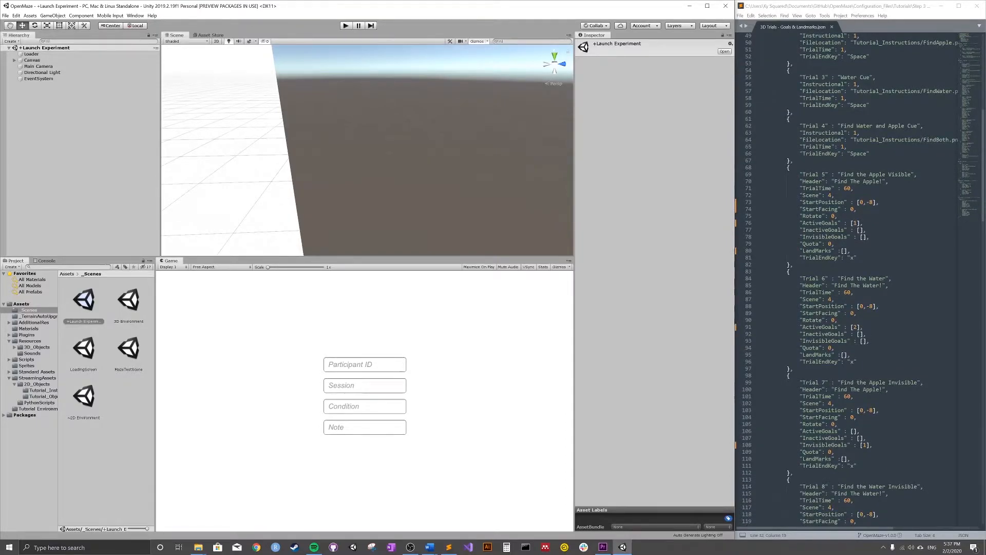
{"action": "scroll", "coordinate": [863, 278], "scroll_direction": "down", "scroll_amount": 19}
{"action": "scroll", "coordinate": [849, 279], "scroll_direction": "down", "scroll_amount": 14}
{"action": "scroll", "coordinate": [850, 279], "scroll_direction": "down", "scroll_amount": 6}
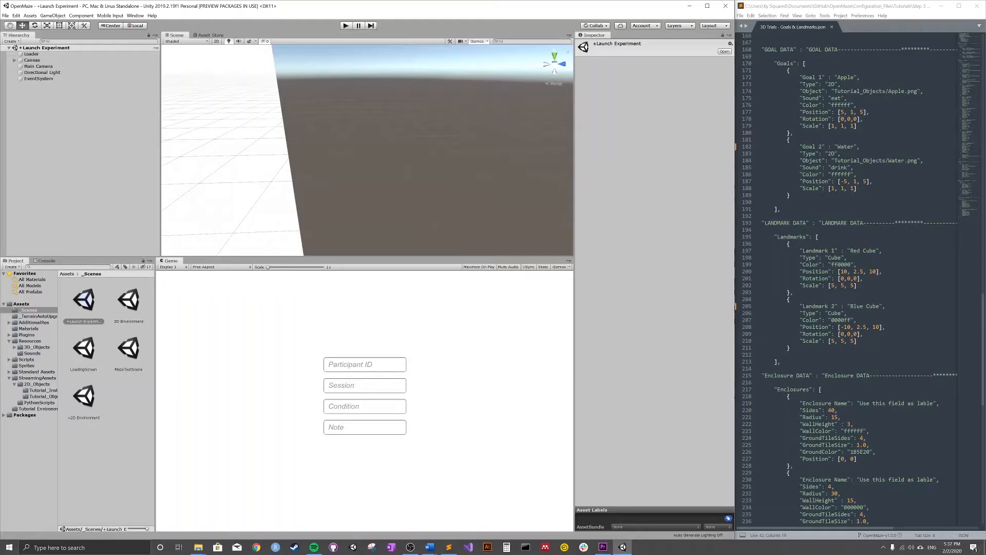
{"action": "scroll", "coordinate": [850, 279], "scroll_direction": "up", "scroll_amount": 7}
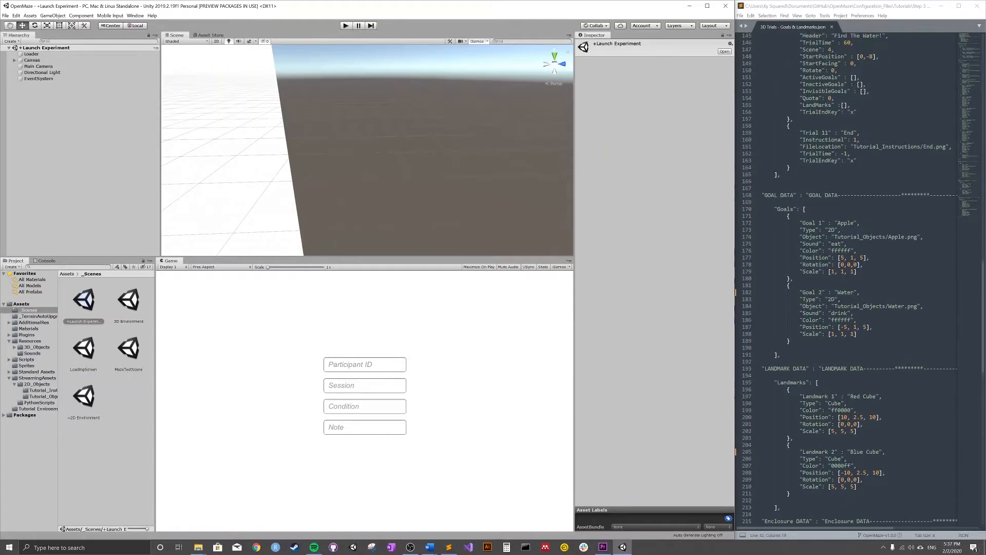
- Set LandMarks to [1,2] for Trial 5 and Trial 6, the visible apple and water trials
{"action": "scroll", "coordinate": [850, 279], "scroll_direction": "up", "scroll_amount": 20}
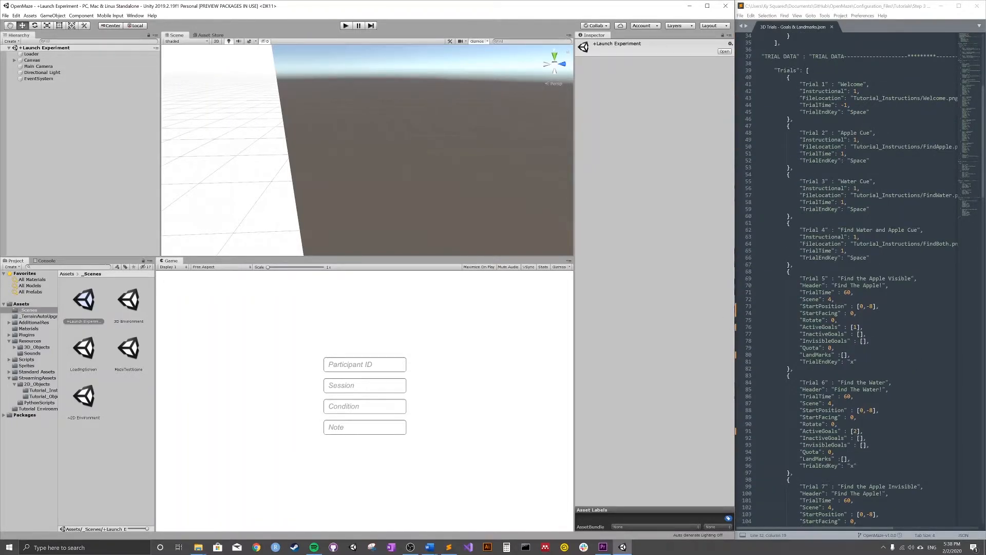
{"action": "left_click", "coordinate": [844, 354]}
{"action": "type", "text": "1,"}
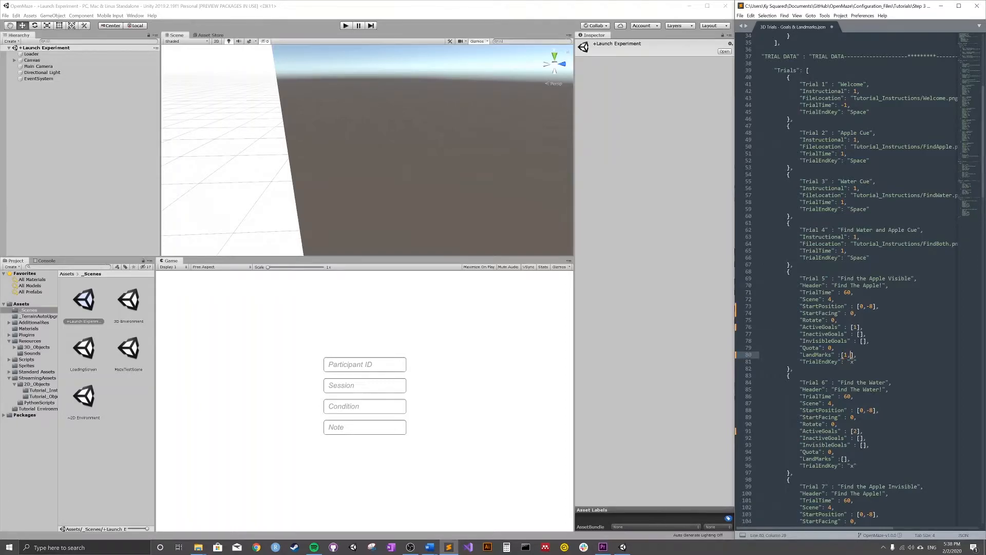
{"action": "type", "text": "2"}
{"action": "scroll", "coordinate": [848, 308], "scroll_direction": "down", "scroll_amount": 6}
{"action": "left_click", "coordinate": [844, 334]}
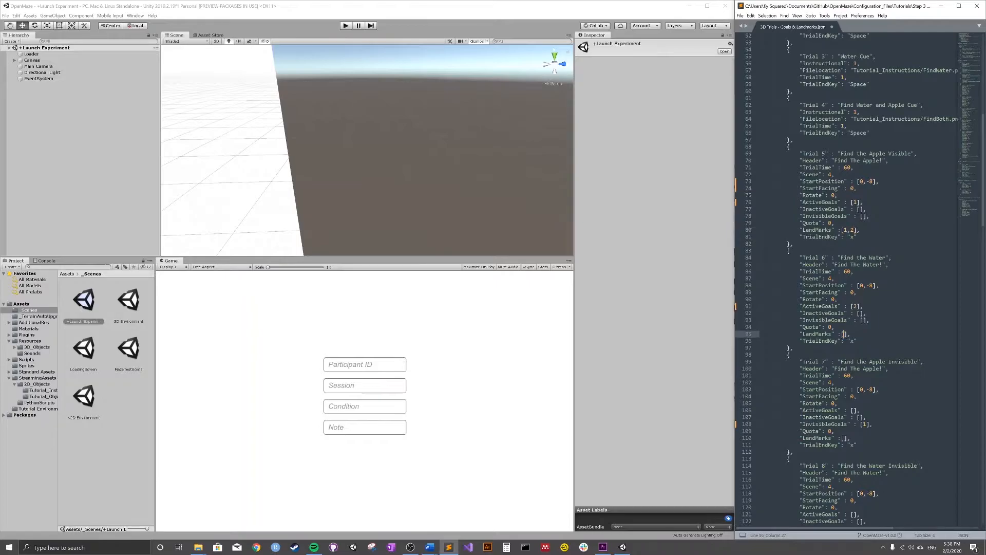
{"action": "type", "text": "1,2"}
- Set LandMarks to [1,2] for the invisible-goal Trials 7 and 8, and save the configuration
{"action": "scroll", "coordinate": [844, 334], "scroll_direction": "down", "scroll_amount": 2}
{"action": "scroll", "coordinate": [854, 297], "scroll_direction": "down", "scroll_amount": 3}
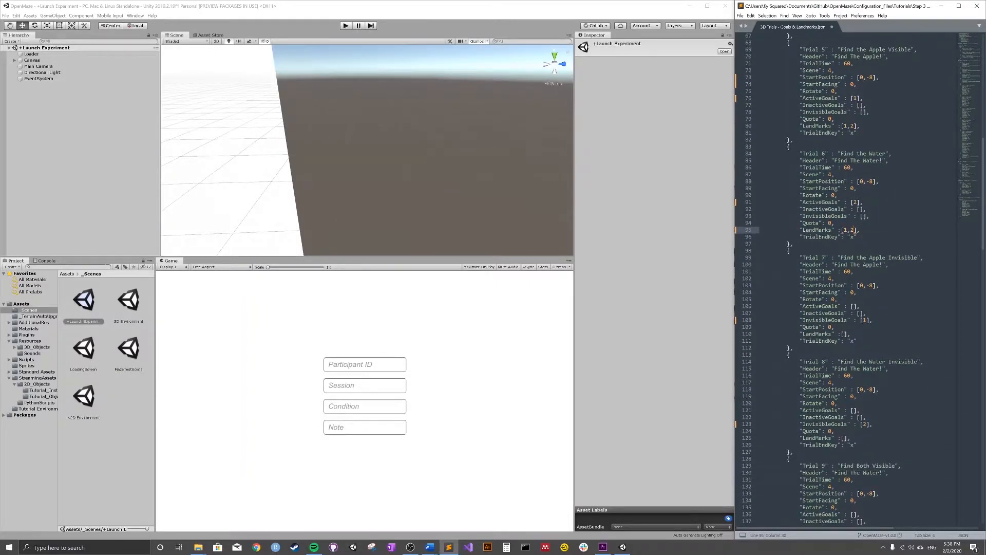
{"action": "left_click", "coordinate": [844, 334]}
{"action": "type", "text": "1,2"}
{"action": "left_click", "coordinate": [844, 437]}
{"action": "type", "text": "1,2"}
{"action": "key", "text": "ctrl+s"}
- Switch to Unity, run the launch scene, and load 3D Trials - Goals & Landmarks from the Step 3 - Experiment Configuration folder
{"action": "left_click", "coordinate": [518, 311]}
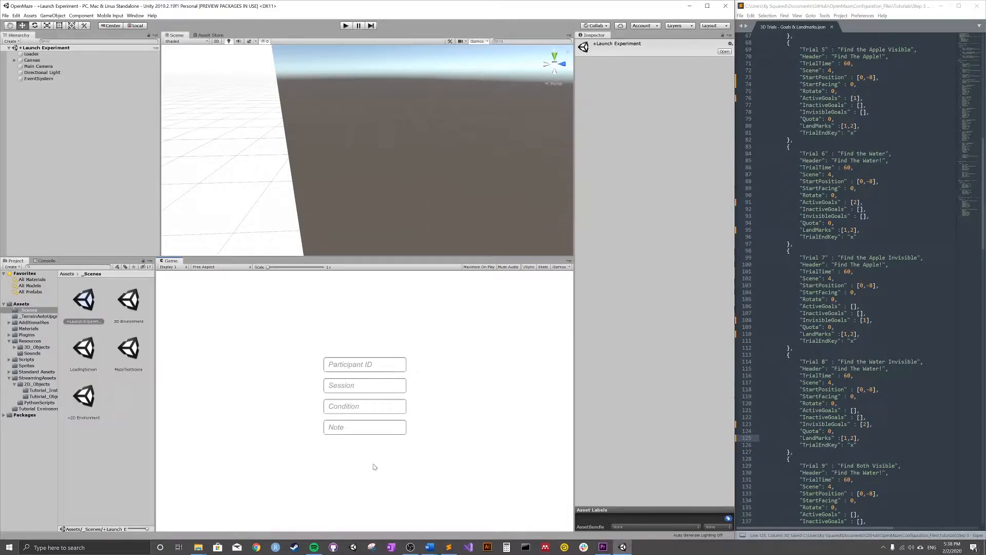
{"action": "left_click", "coordinate": [345, 26]}
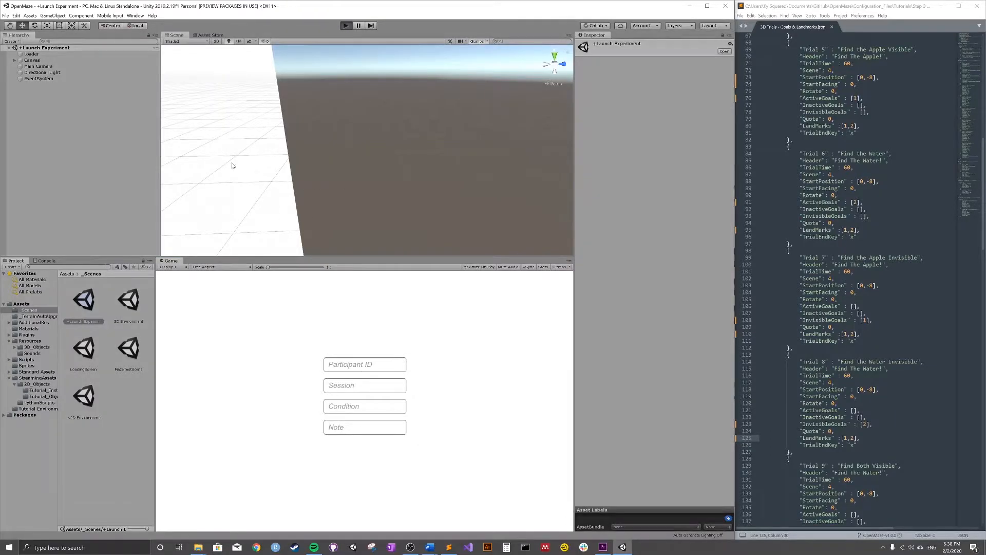
{"action": "double_click", "coordinate": [100, 84]}
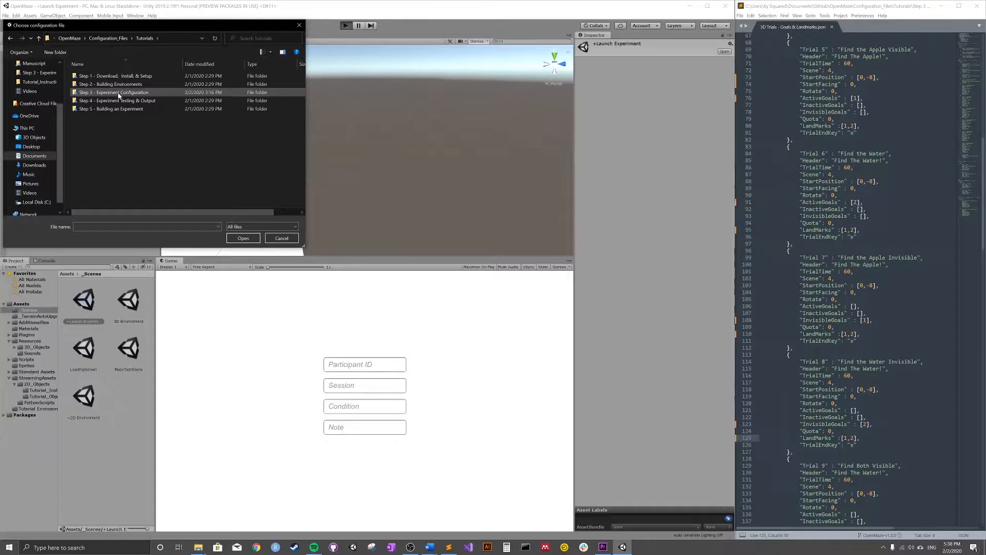
{"action": "double_click", "coordinate": [119, 93]}
{"action": "left_click", "coordinate": [136, 85]}
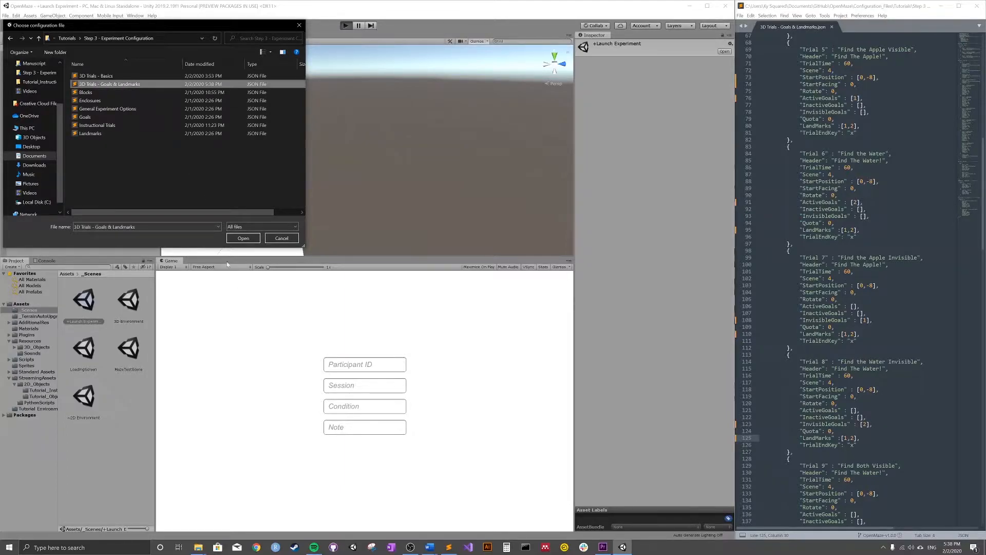
{"action": "left_click", "coordinate": [246, 241]}
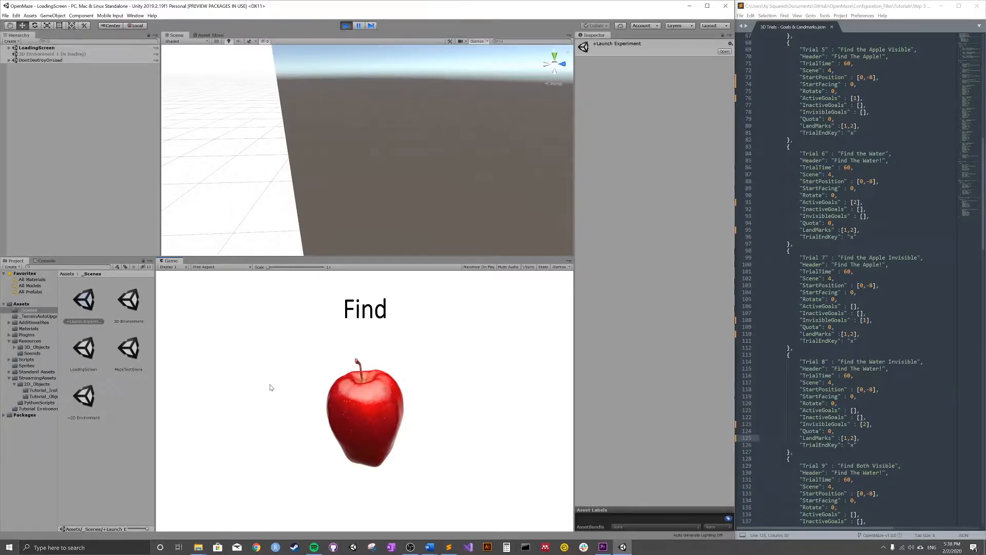
- Move the participant in the Find The Apple trial to inspect the red cube landmark beside the apple
{"action": "key", "text": "Right"}
{"action": "key", "text": "Up"}
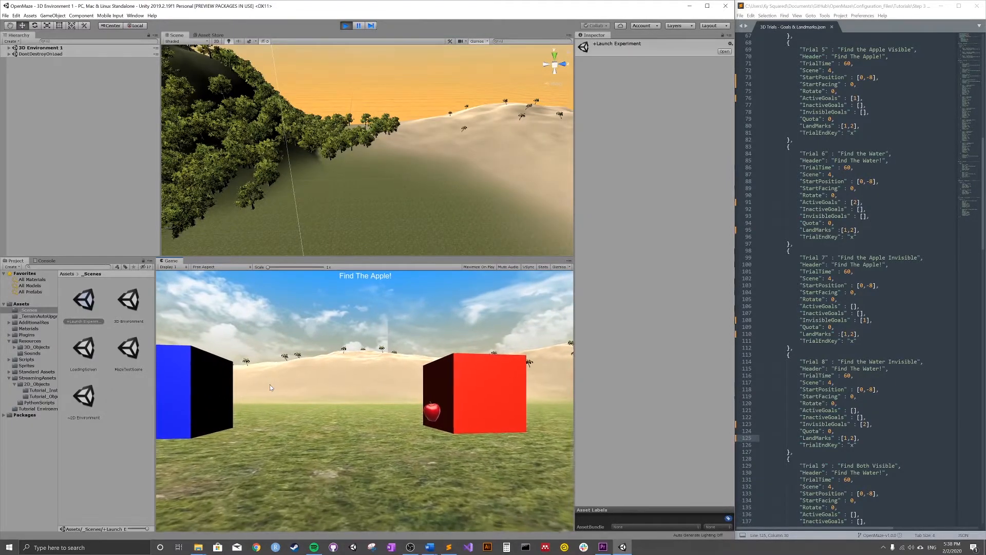
{"action": "key", "text": "Left"}
{"action": "key", "text": "Right"}
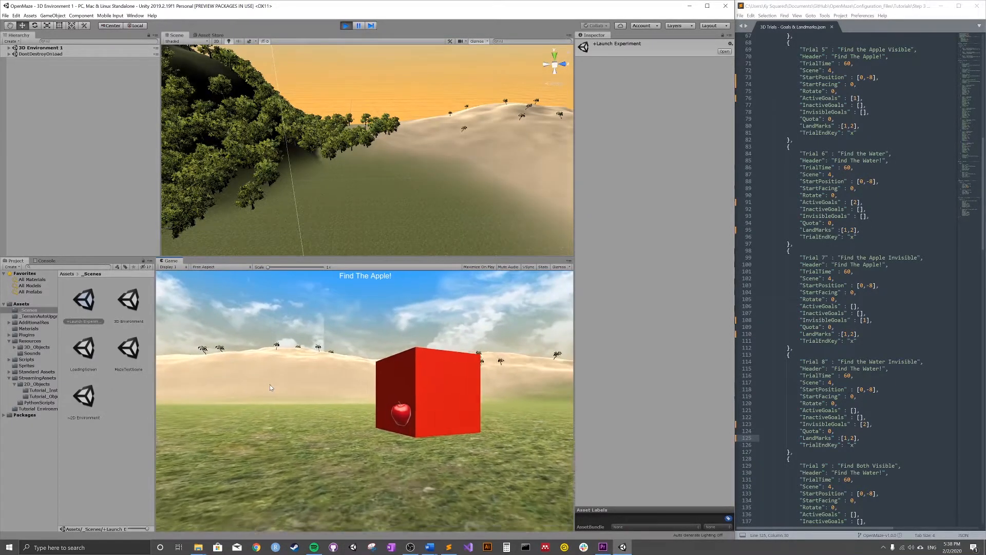
{"action": "key", "text": "Down"}
{"action": "key", "text": "Up"}
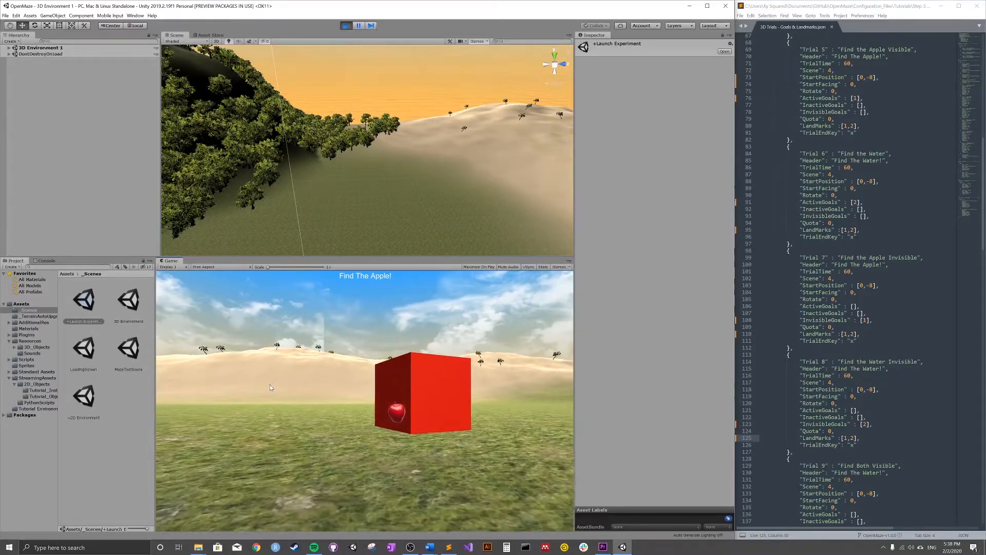
- Turn the participant away from the apple and walk up to the side of the blue cube landmark
{"action": "key", "text": "Left"}
{"action": "key", "text": "Left"}
{"action": "key", "text": "Up"}
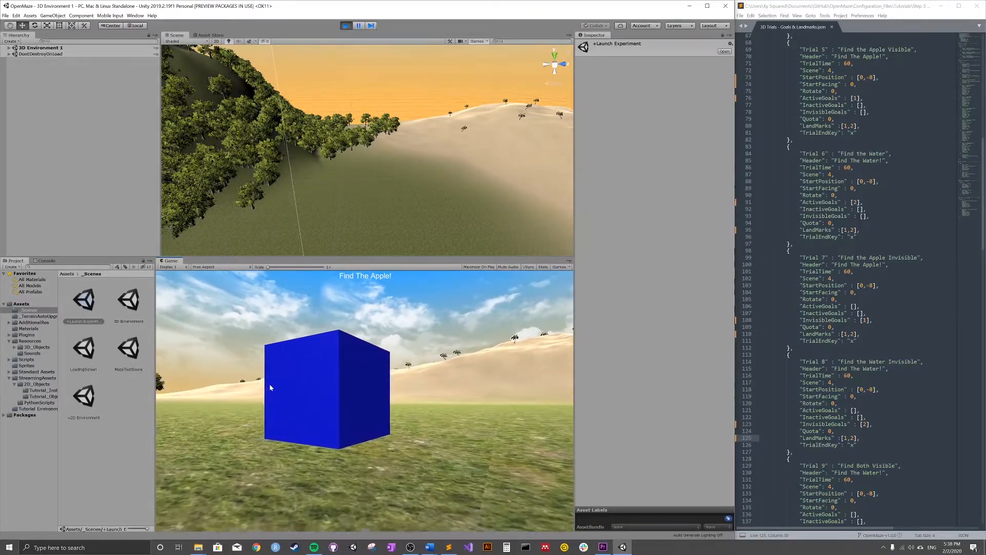
{"action": "key", "text": "Up"}
{"action": "key", "text": "Right"}
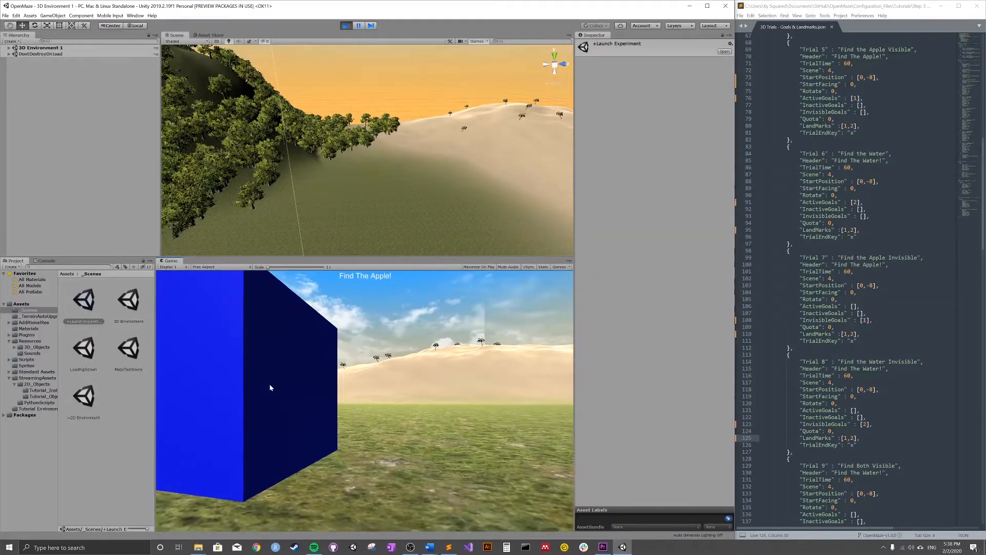
{"action": "key", "text": "Up"}
{"action": "key", "text": "Right"}
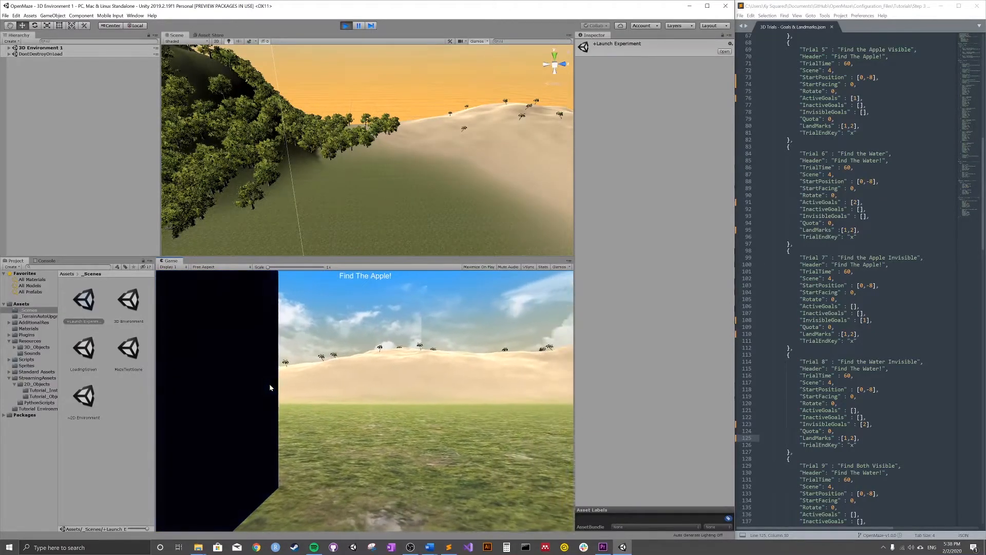
- Turn the participant back and forth at the blue cube landmark to inspect its faces in the Find The Apple trial
{"action": "key", "text": "Left"}
{"action": "key", "text": "Right"}
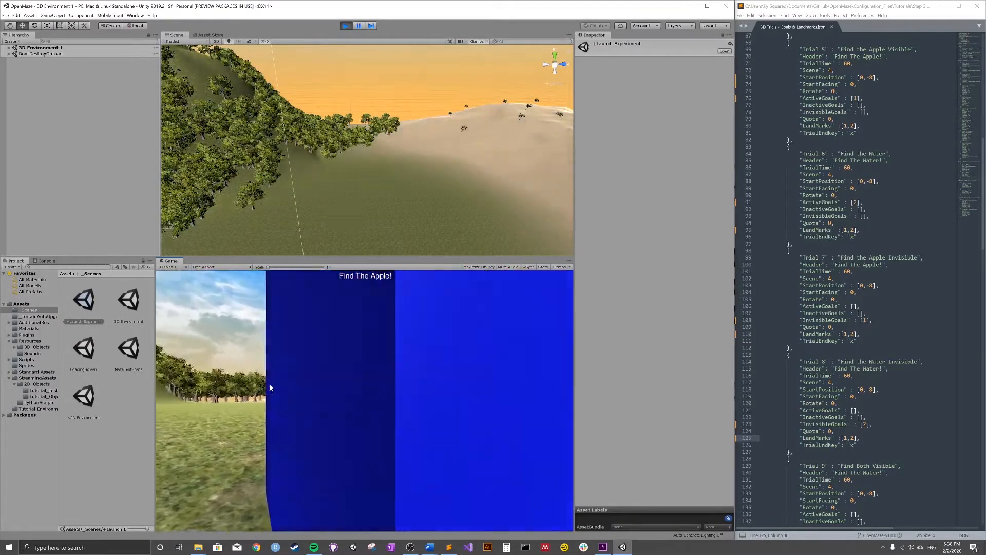
{"action": "key", "text": "Right"}
{"action": "key", "text": "Left"}
{"action": "key", "text": "Up"}
{"action": "key", "text": "Right"}
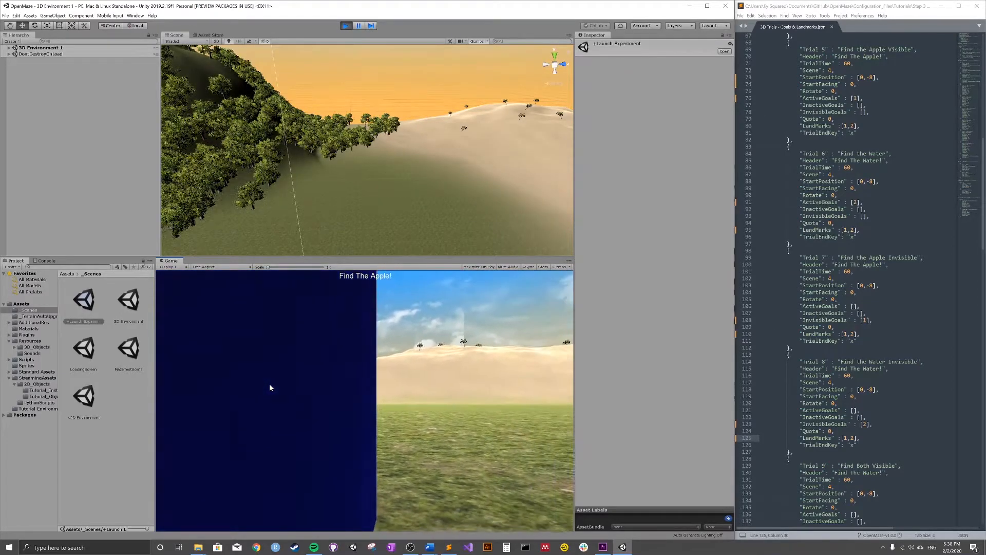
{"action": "key", "text": "Left"}
{"action": "key", "text": "Right"}
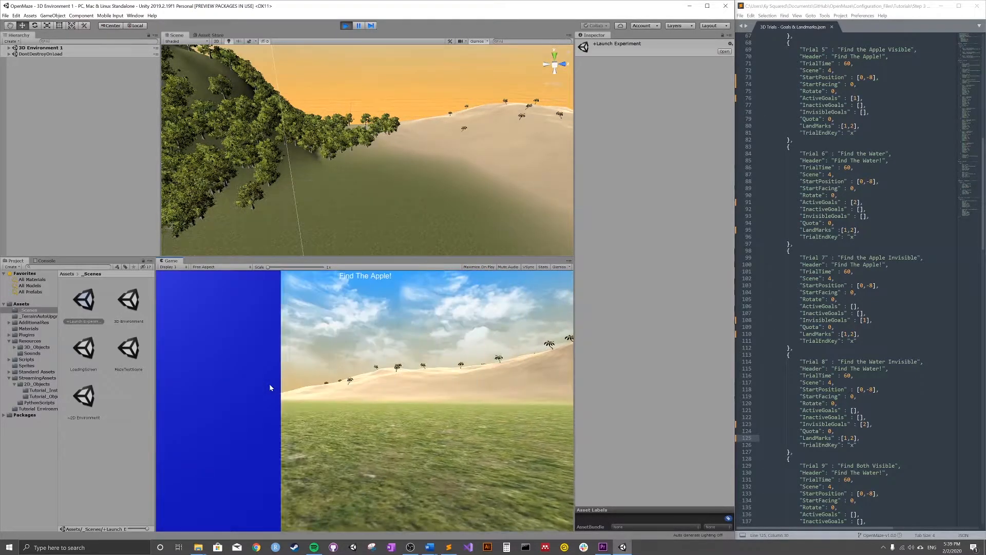
{"action": "key", "text": "Left"}
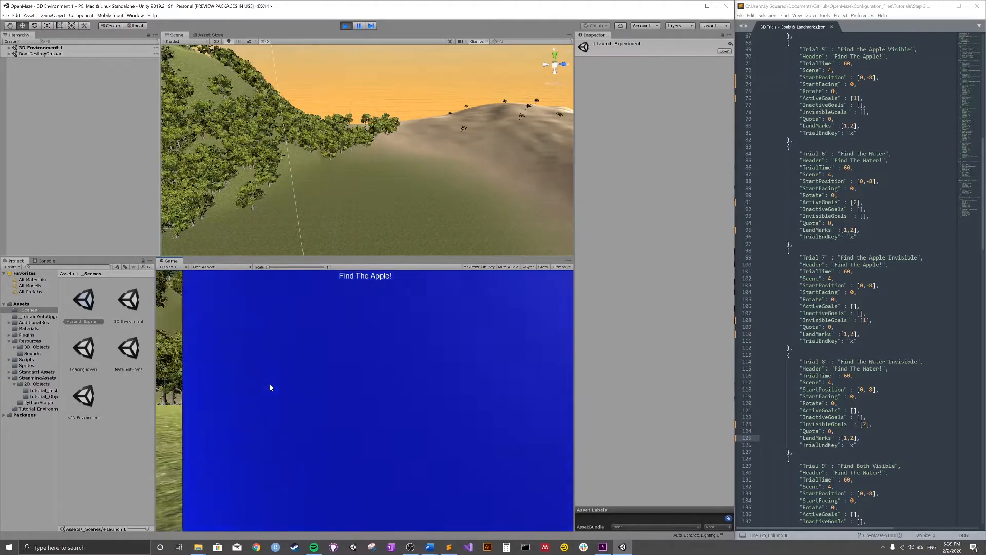
- Turn the participant back towards the red cube and walk into the apple to finish the Find The Apple trial
{"action": "key", "text": "Left"}
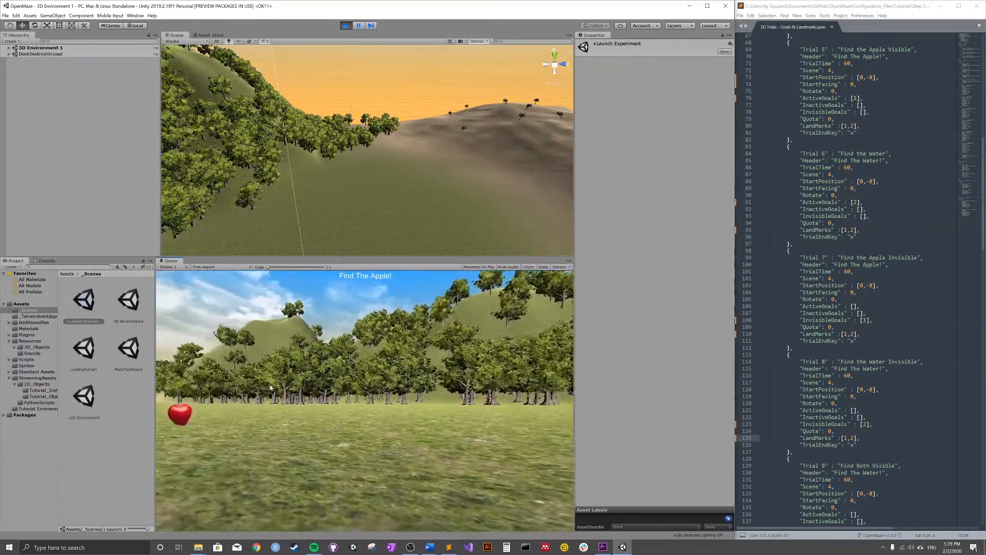
{"action": "key", "text": "Up"}
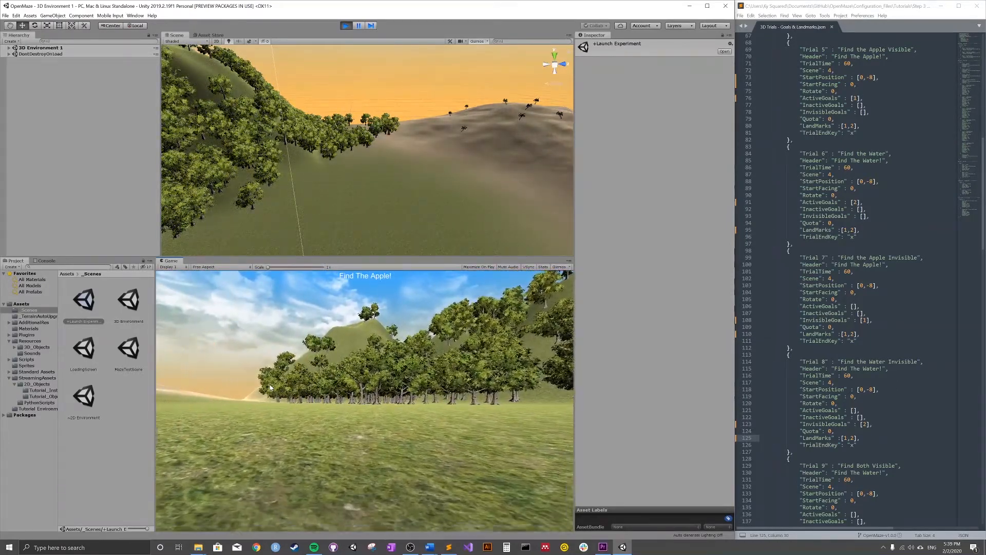
{"action": "key", "text": "Left"}
{"action": "key", "text": "Left"}
{"action": "key", "text": "Right"}
{"action": "key", "text": "Left"}
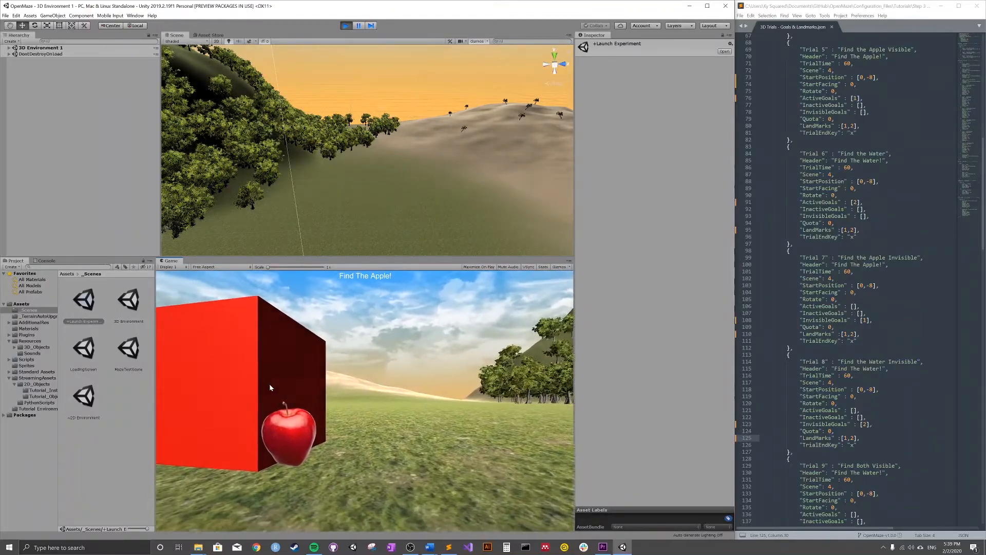
{"action": "key", "text": "Up"}
{"action": "key", "text": "Left"}
{"action": "key", "text": "Up"}
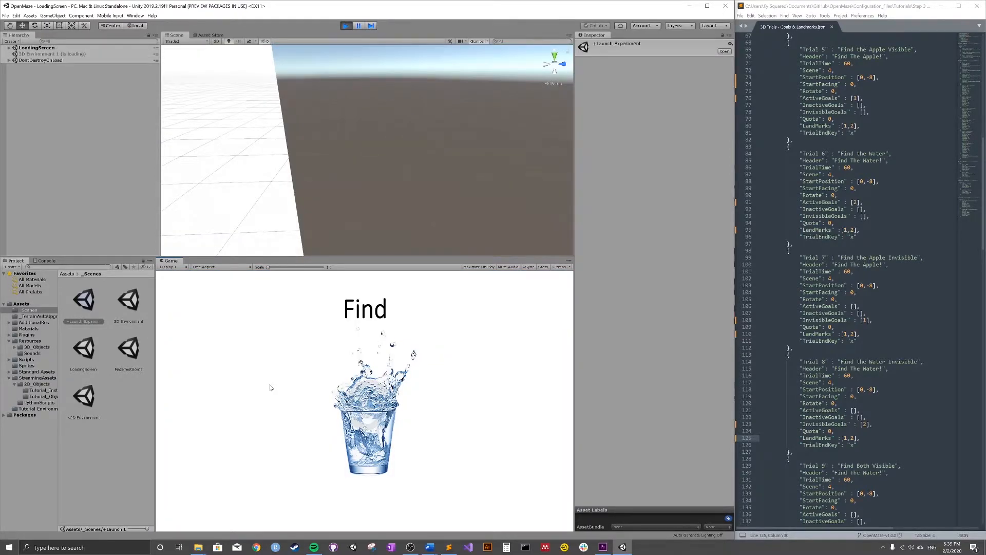
- Steer the participant to the water beside the blue cube and collect it in the Find The Water trial
{"action": "key", "text": "Left"}
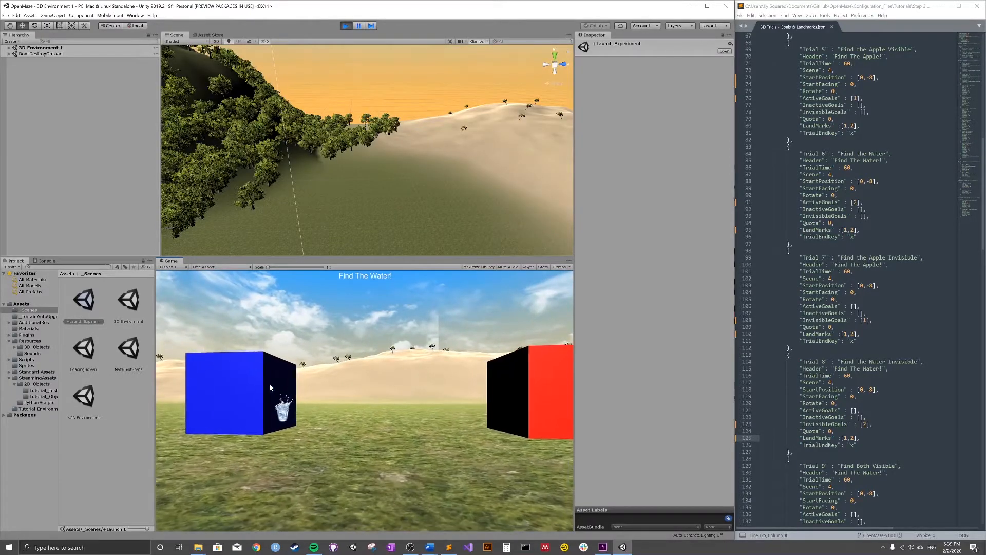
{"action": "key", "text": "Left"}
{"action": "key", "text": "Up"}
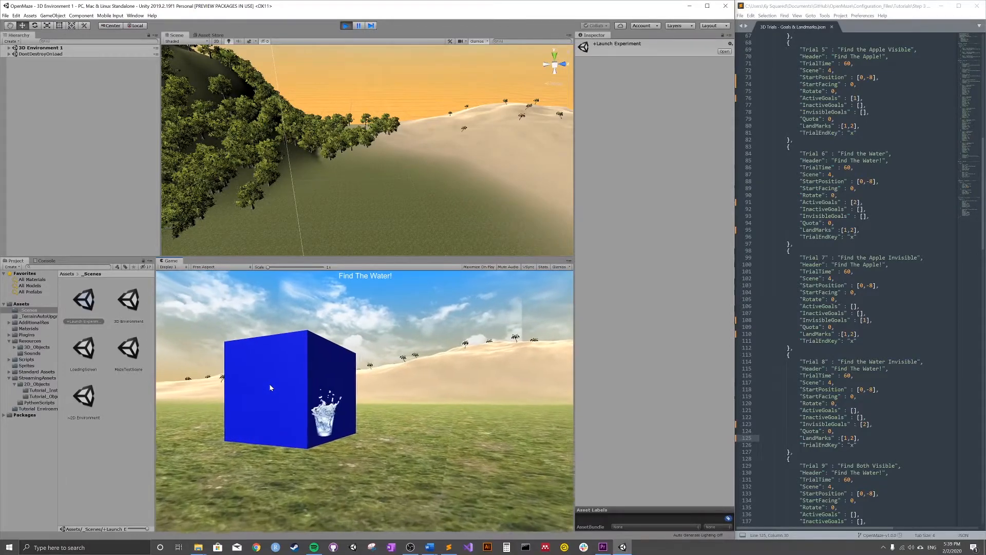
{"action": "key", "text": "Up"}
{"action": "key", "text": "Up"}
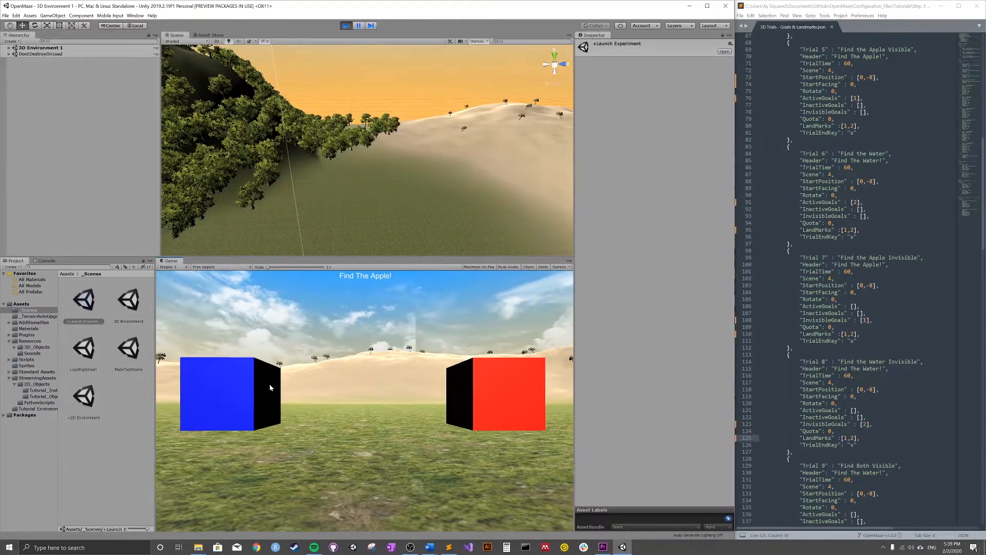
- Walk the participant to the red cube in search of the invisible apple and end the trial
{"action": "key", "text": "Right"}
{"action": "key", "text": "Up"}
{"action": "key", "text": "Up"}
{"action": "key", "text": "Down"}
{"action": "key", "text": "Left"}
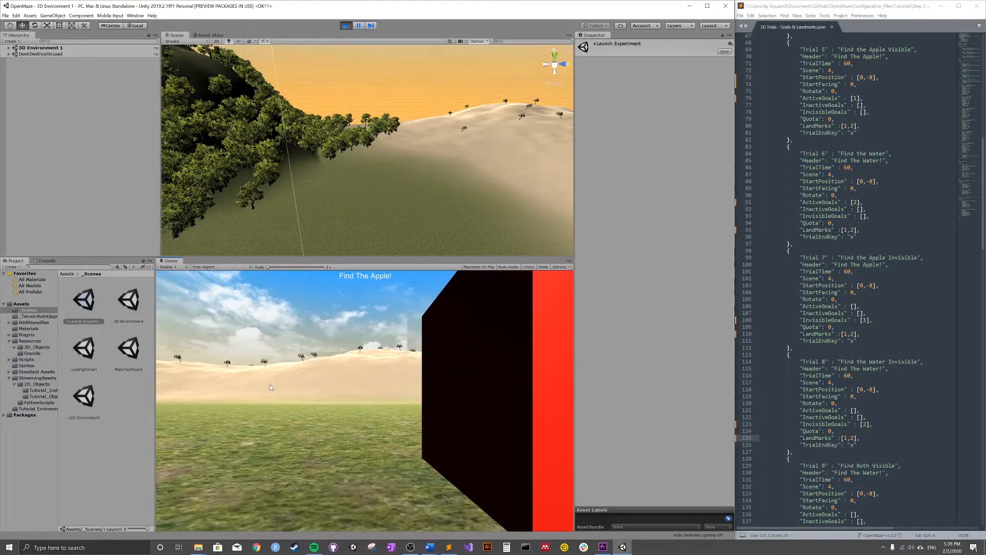
{"action": "key", "text": "x"}
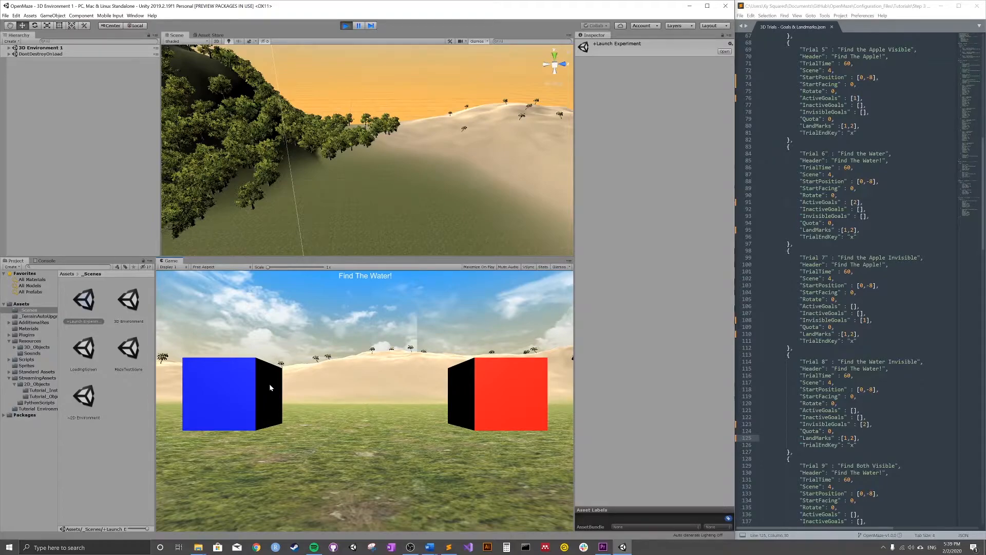
- Walk the participant to the blue cube in search of the invisible water and end the trial
{"action": "key", "text": "Left"}
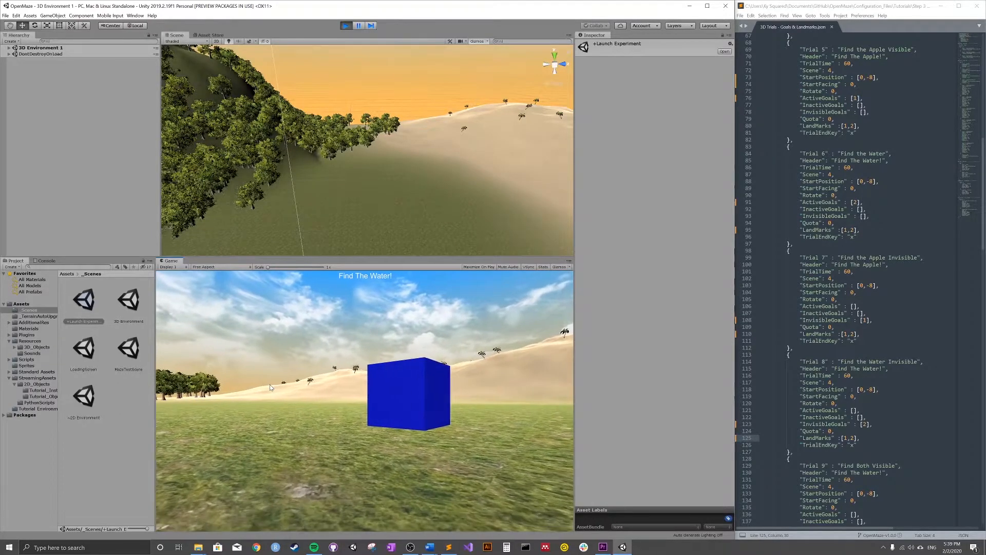
{"action": "key", "text": "Right"}
{"action": "key", "text": "Up"}
{"action": "key", "text": "Left"}
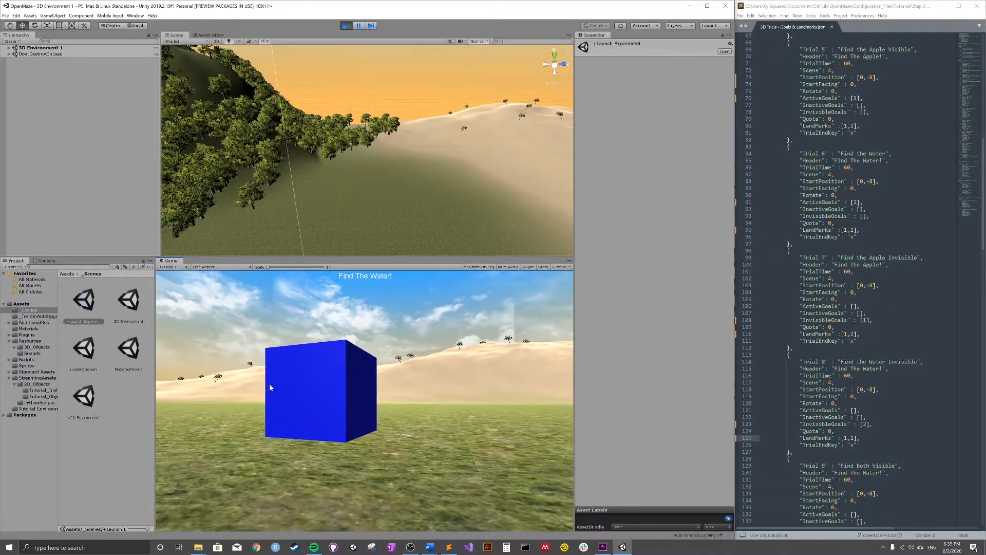
{"action": "key", "text": "Up"}
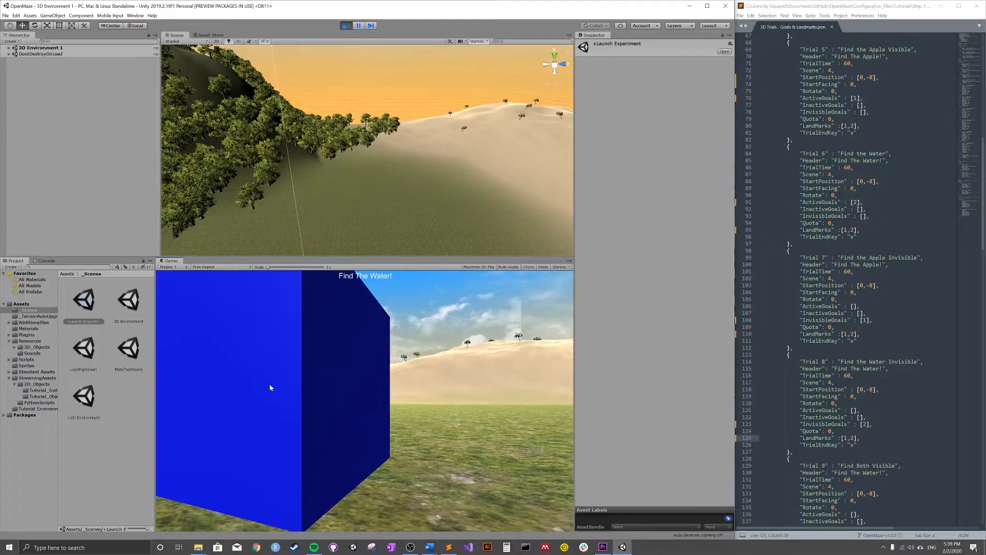
{"action": "key", "text": "x"}
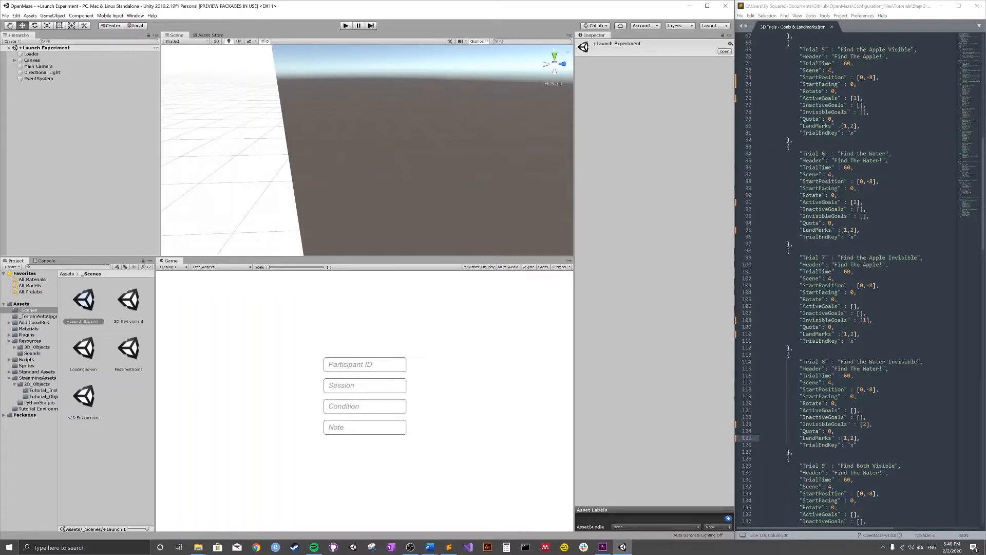
- Review the blocks' trial orders and the Trial 9 and Trial 10 definitions in the JSON configuration
{"action": "scroll", "coordinate": [859, 279], "scroll_direction": "down", "scroll_amount": 3}
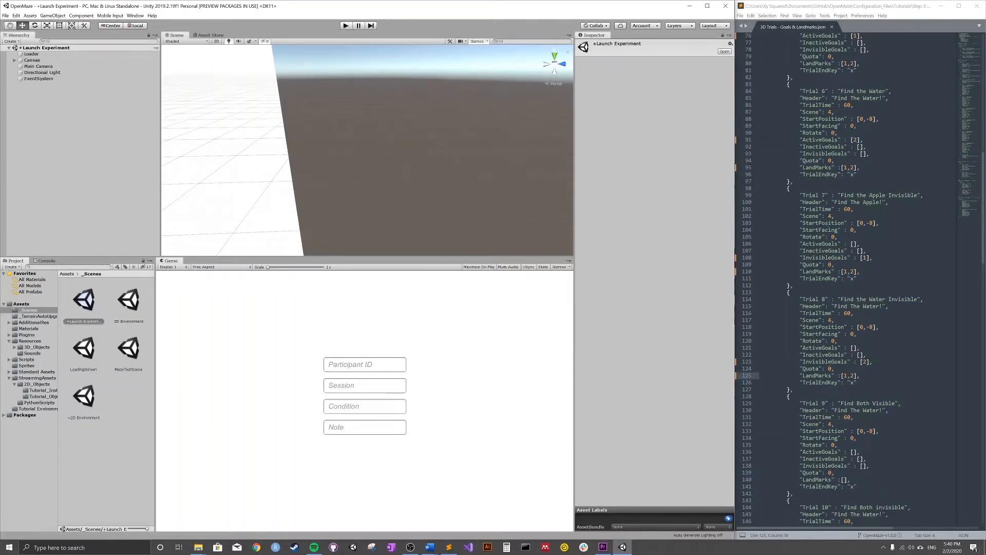
{"action": "scroll", "coordinate": [859, 279], "scroll_direction": "up", "scroll_amount": 20}
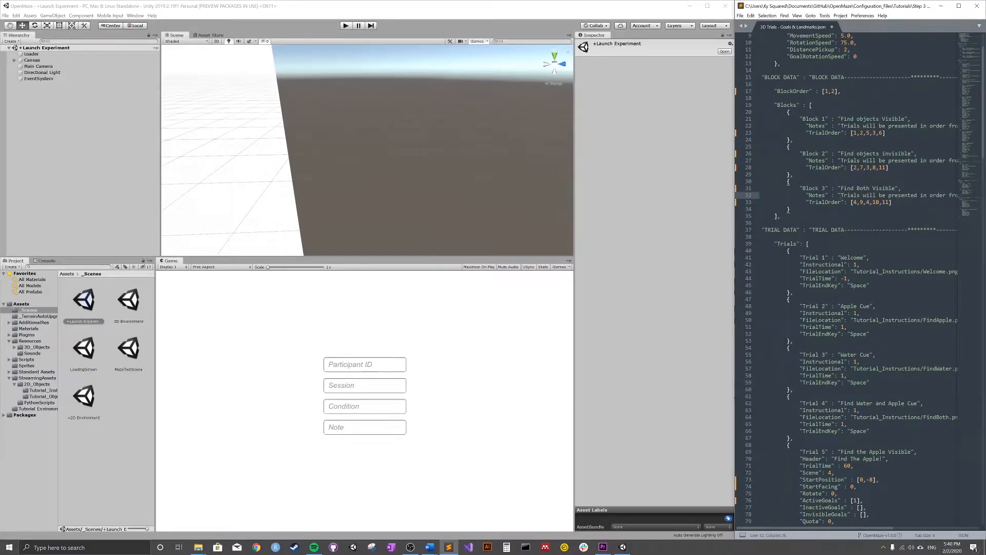
{"action": "scroll", "coordinate": [847, 277], "scroll_direction": "down", "scroll_amount": 5}
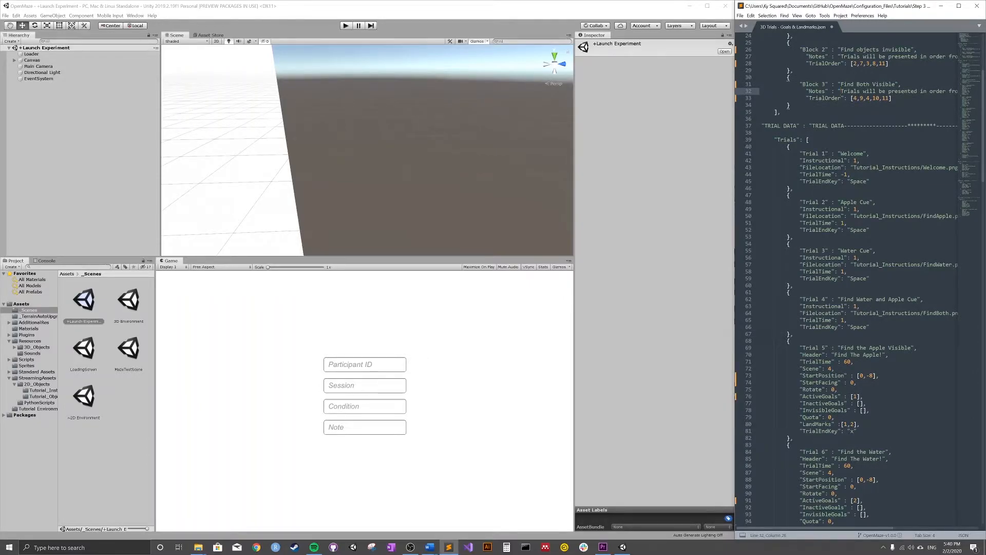
{"action": "scroll", "coordinate": [848, 277], "scroll_direction": "up", "scroll_amount": 2}
{"action": "scroll", "coordinate": [848, 277], "scroll_direction": "down", "scroll_amount": 20}
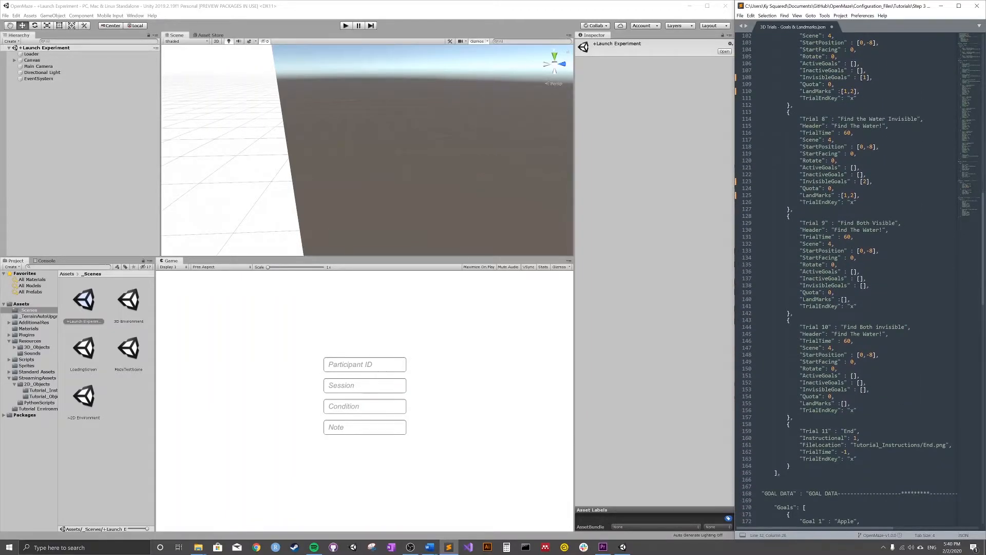
{"action": "left_click_drag", "start_coordinate": [795, 313], "coordinate": [764, 220]}
{"action": "left_click_drag", "start_coordinate": [794, 417], "coordinate": [760, 324]}
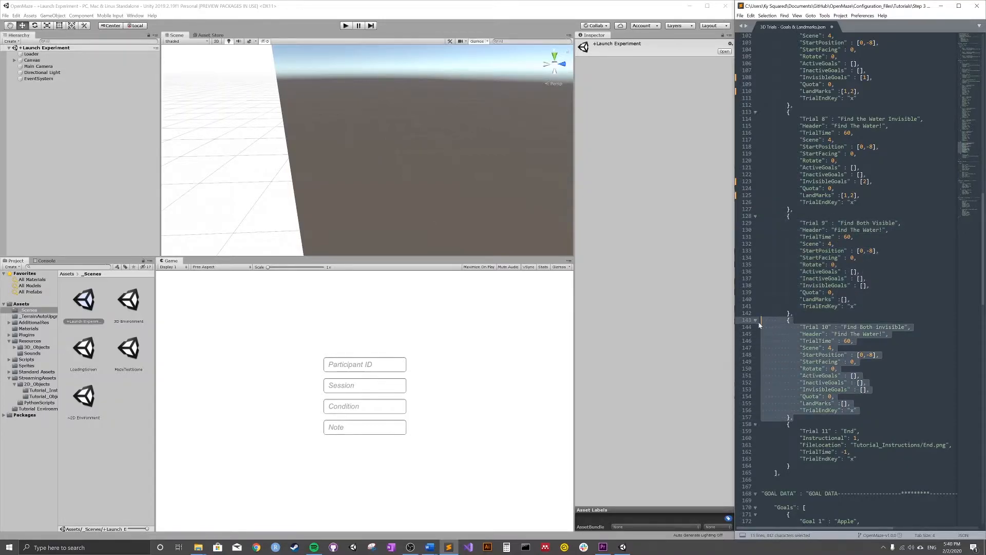
{"action": "left_click", "coordinate": [837, 265]}
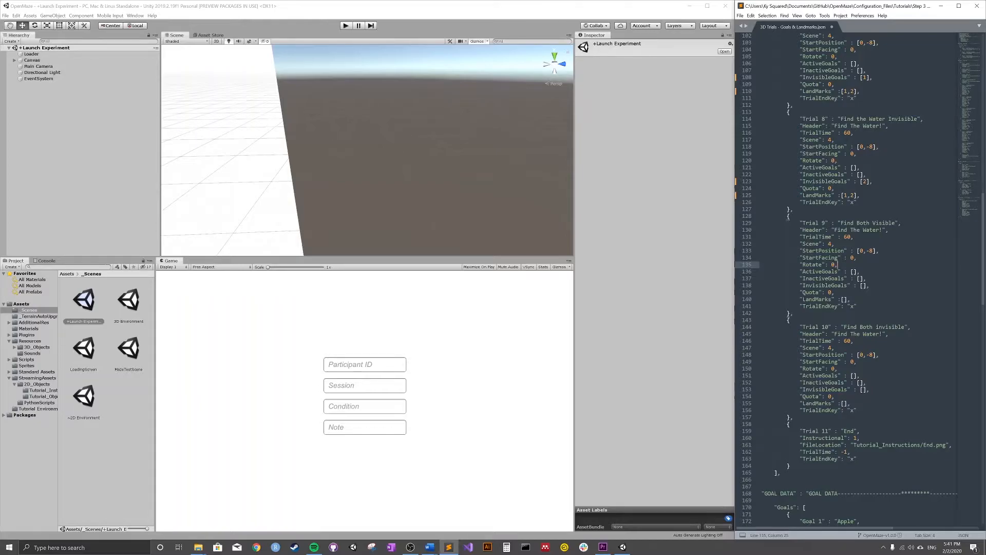
- Set ActiveGoals to [1,2] for Trial 9 and InvisibleGoals to [1,2] for Trial 10, and save the configuration
{"action": "left_click", "coordinate": [853, 272]}
{"action": "type", "text": "1,2"}
{"action": "scroll", "coordinate": [776, 495], "scroll_direction": "down", "scroll_amount": 1}
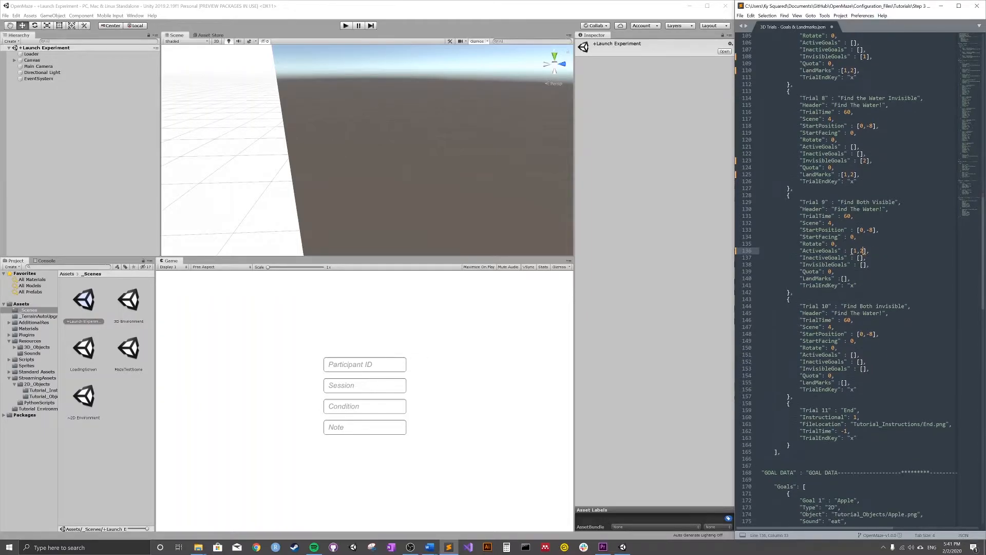
{"action": "left_click", "coordinate": [863, 368]}
{"action": "type", "text": "1,2"}
{"action": "key", "text": "ctrl+s"}
- Set BlockOrder to [3] and Block 3's TrialOrder to [1,4,9,4,10,11], and save the configuration
{"action": "scroll", "coordinate": [874, 369], "scroll_direction": "up", "scroll_amount": 20}
{"action": "left_click", "coordinate": [886, 223]}
{"action": "left_click", "coordinate": [835, 147]}
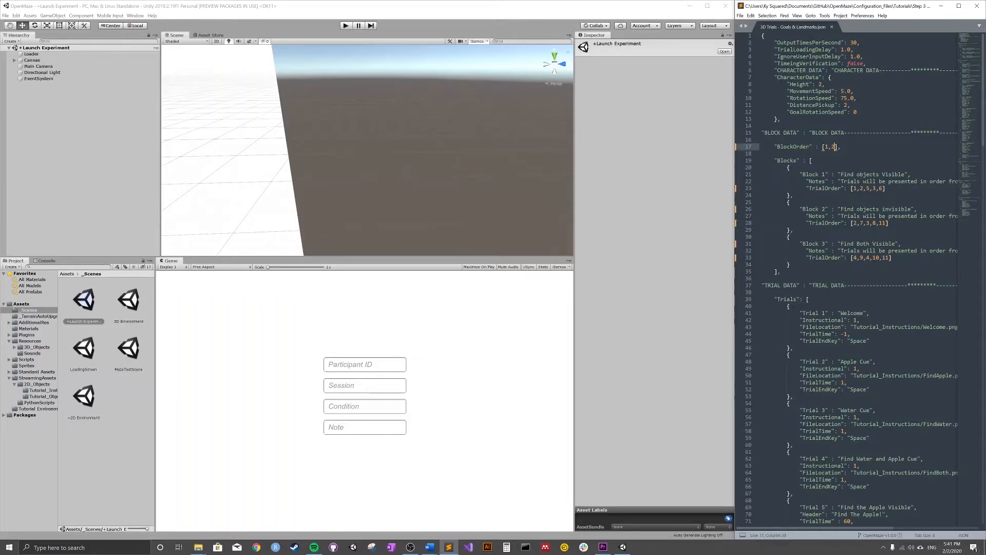
{"action": "key", "text": "BackSpace"}
{"action": "key", "text": "BackSpace"}
{"action": "key", "text": "BackSpace"}
{"action": "type", "text": "3"}
{"action": "left_click", "coordinate": [853, 258]}
{"action": "type", "text": "1,"}
{"action": "key", "text": "ctrl+s"}
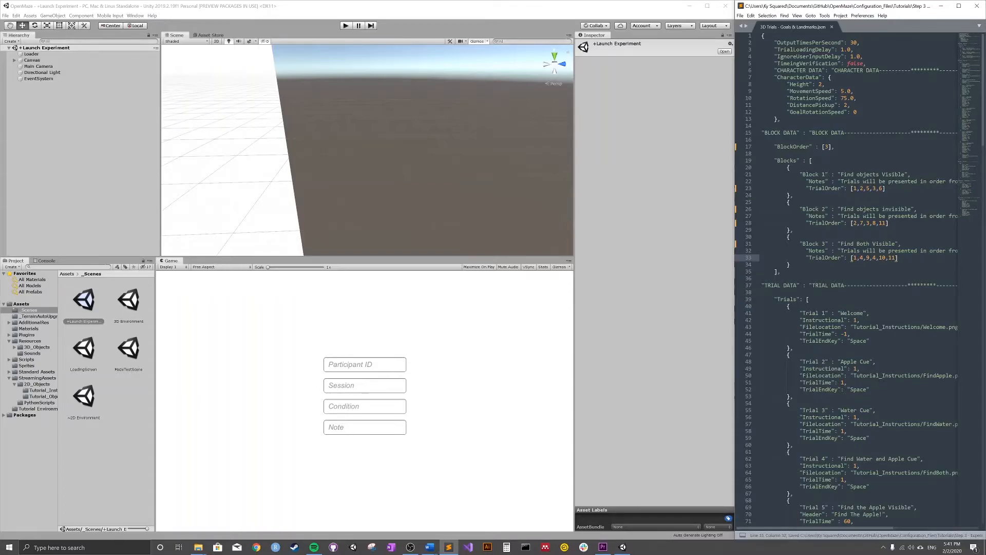
- Switch to Unity, run the launch scene, and load the 3D Trials - Goals & Landmarks file from Step 3 - Experiment Configuration
{"action": "left_click", "coordinate": [507, 357]}
{"action": "left_click", "coordinate": [346, 26]}
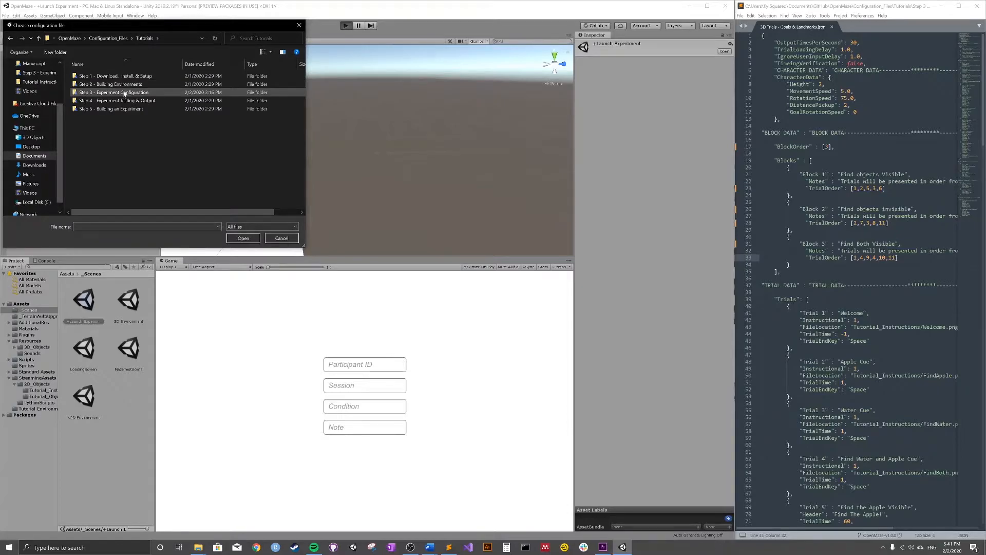
{"action": "double_click", "coordinate": [117, 94]}
{"action": "left_click", "coordinate": [166, 84]}
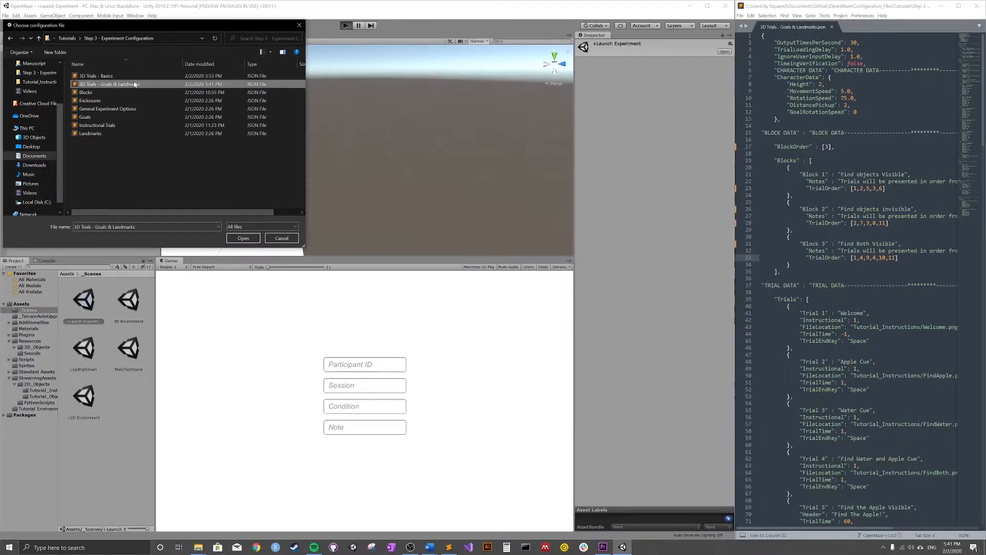
{"action": "left_click", "coordinate": [241, 238]}
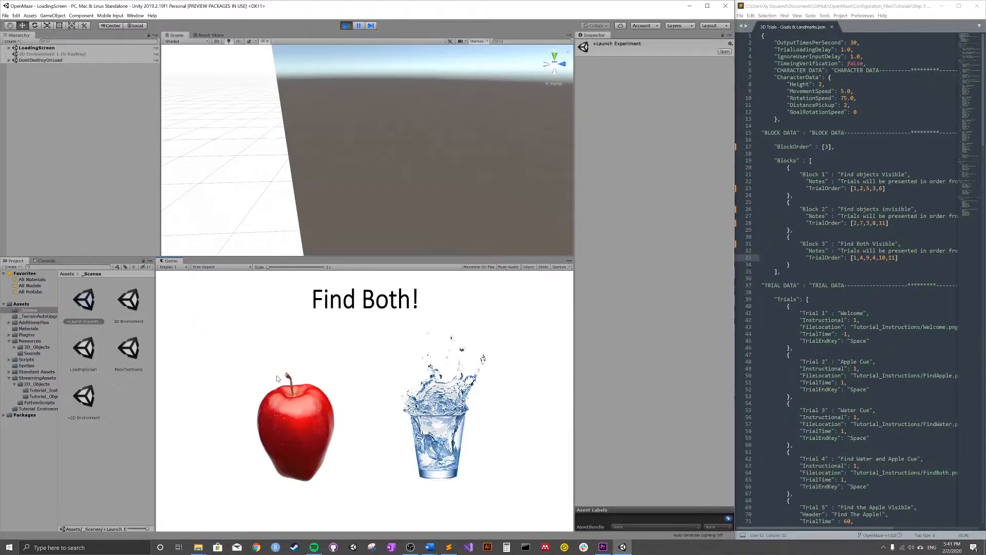
- Steer the participant into the apple in Block 3's trial with both goals visible to complete that trial
{"action": "key", "text": "Right"}
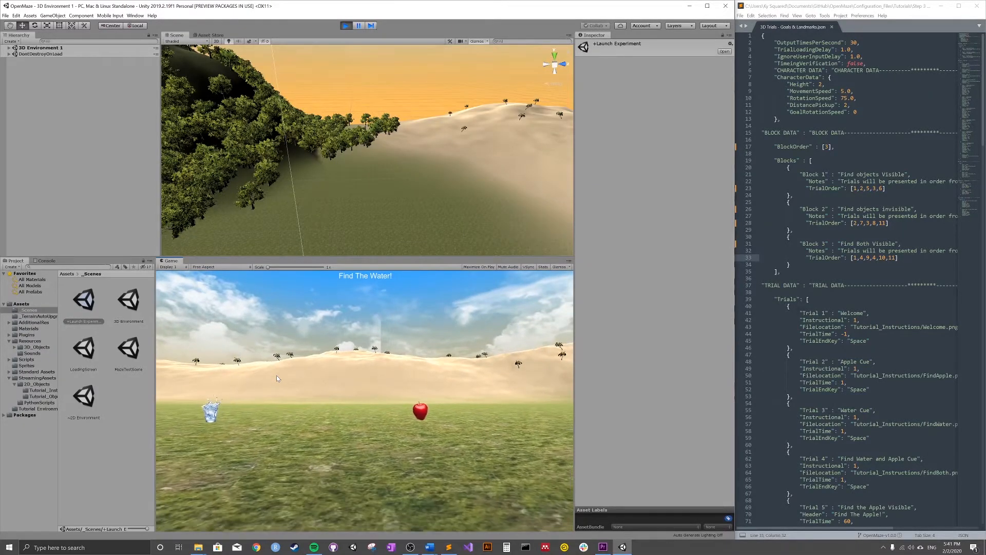
{"action": "key", "text": "Right"}
{"action": "key", "text": "Up"}
{"action": "key", "text": "Left"}
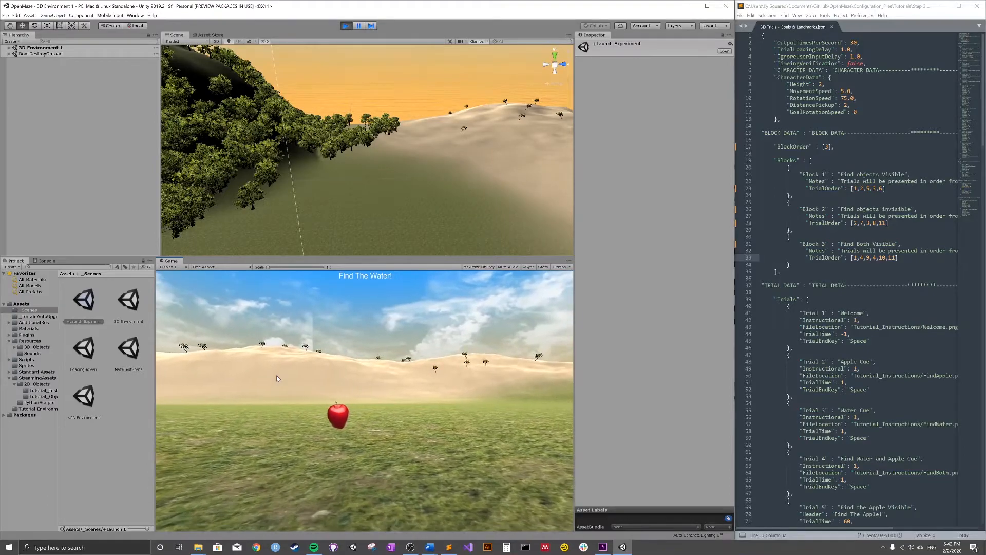
{"action": "key", "text": "Left"}
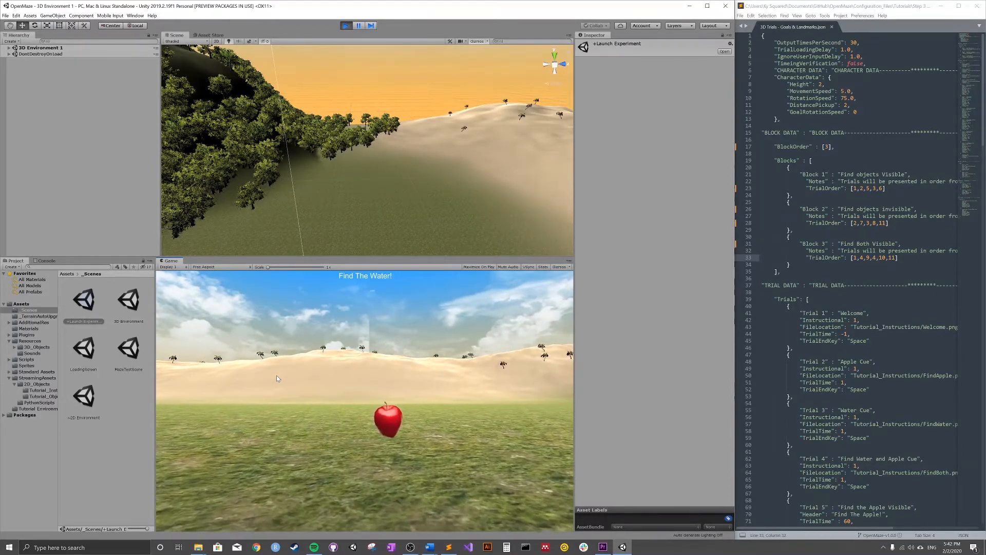
{"action": "key", "text": "Right"}
{"action": "key", "text": "Up"}
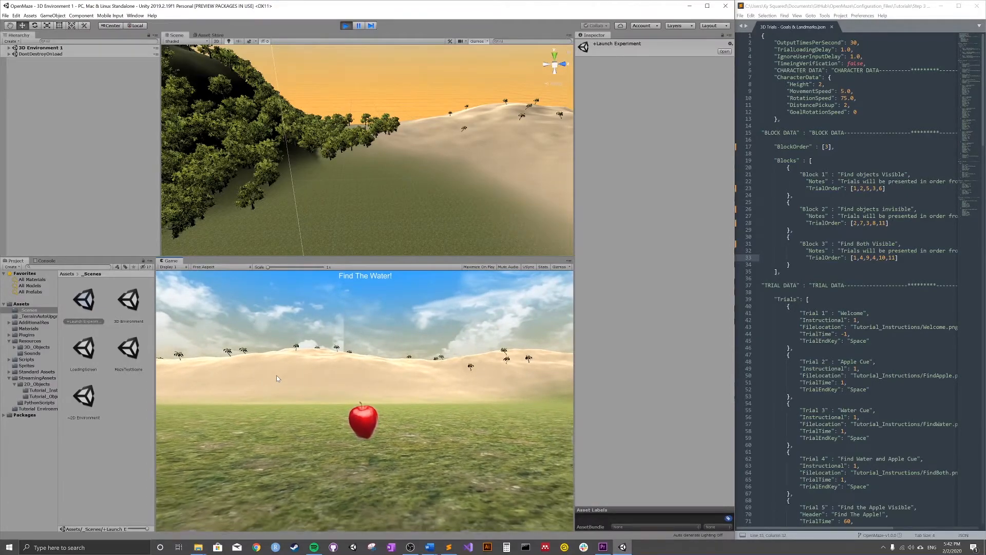
{"action": "key", "text": "Down"}
{"action": "key", "text": "Up"}
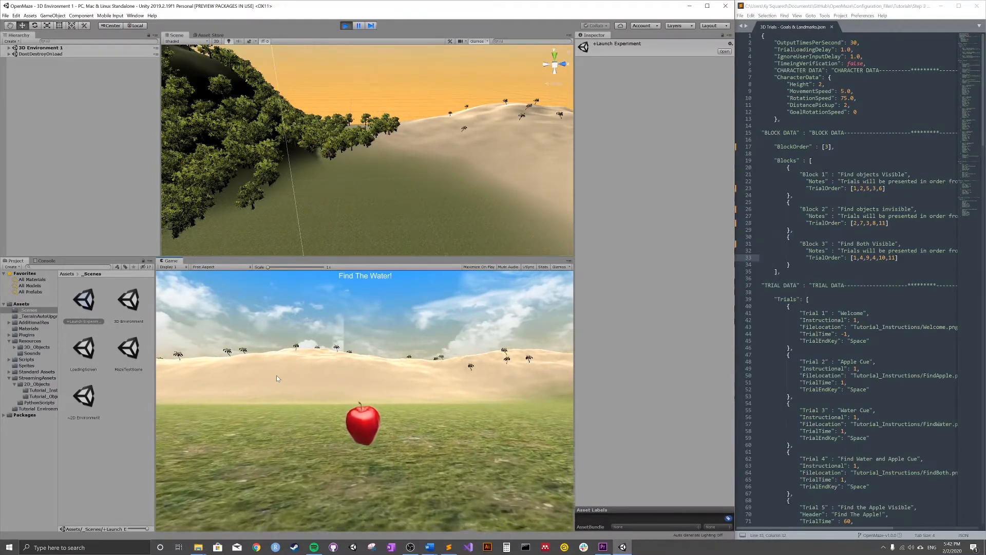
{"action": "key", "text": "Up"}
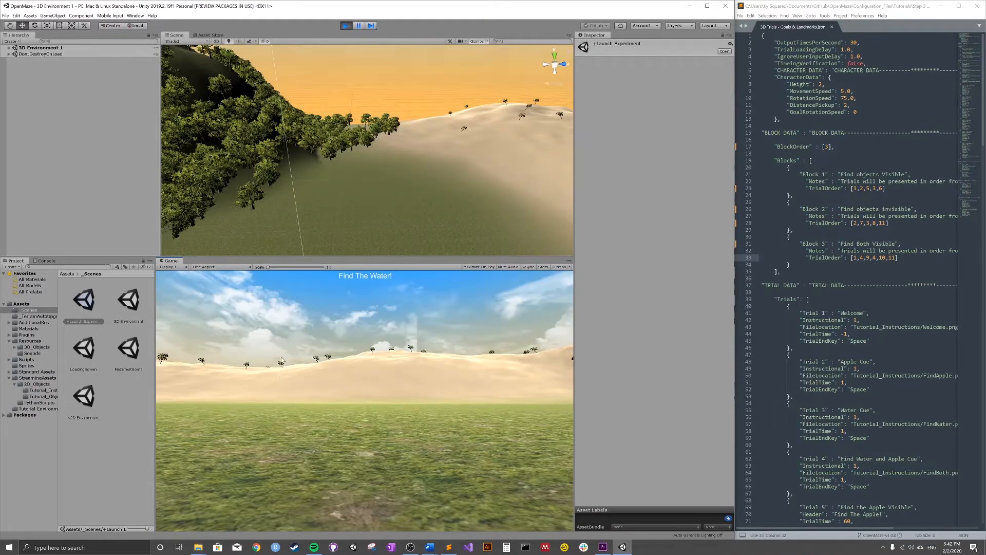
- Steer the participant around Block 3's trial with both goals invisible to search for them, and stop the run
{"action": "key", "text": "Left"}
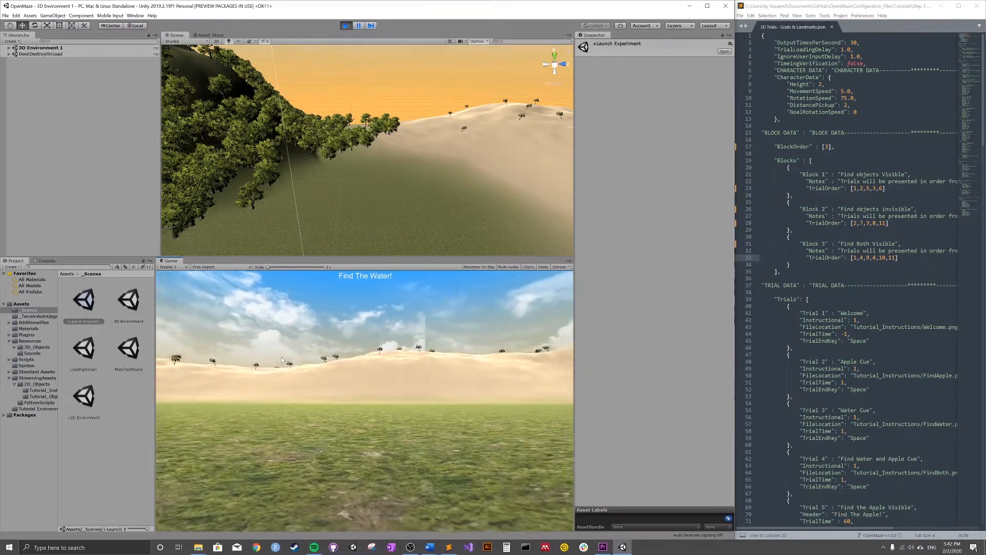
{"action": "key", "text": "Left"}
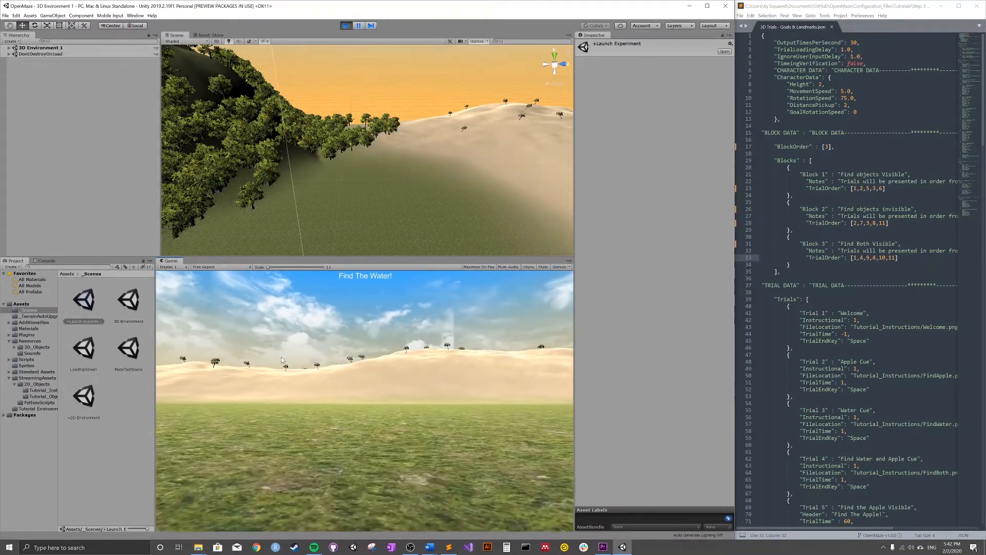
{"action": "key", "text": "Left"}
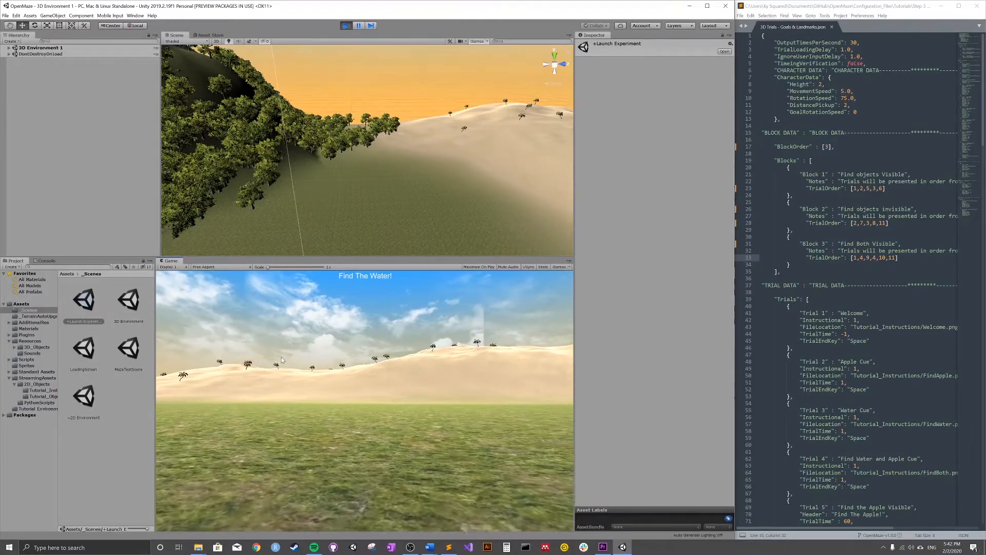
{"action": "key", "text": "Left"}
{"action": "key", "text": "Up"}
{"action": "key", "text": "Right"}
{"action": "key", "text": "Right"}
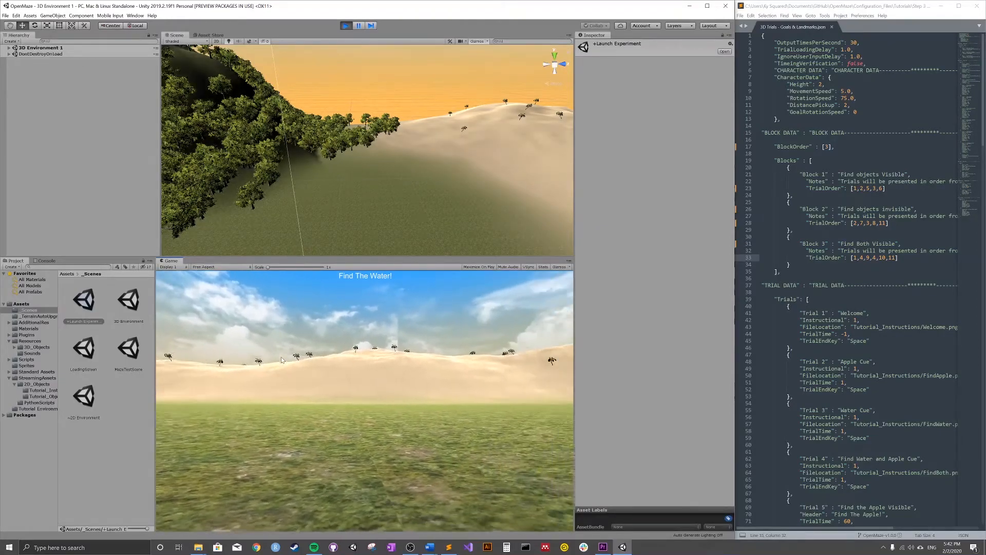
{"action": "key", "text": "Up"}
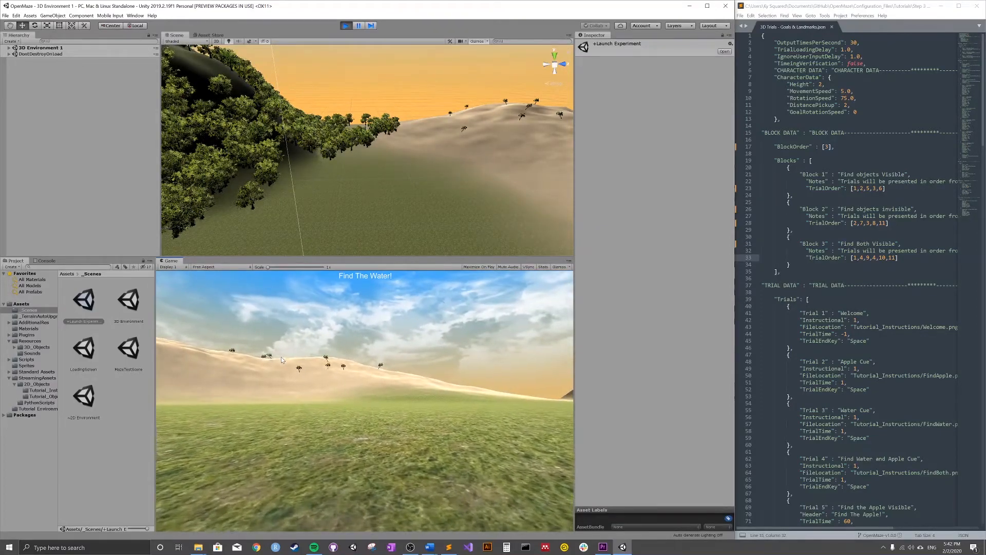
{"action": "key", "text": "Left"}
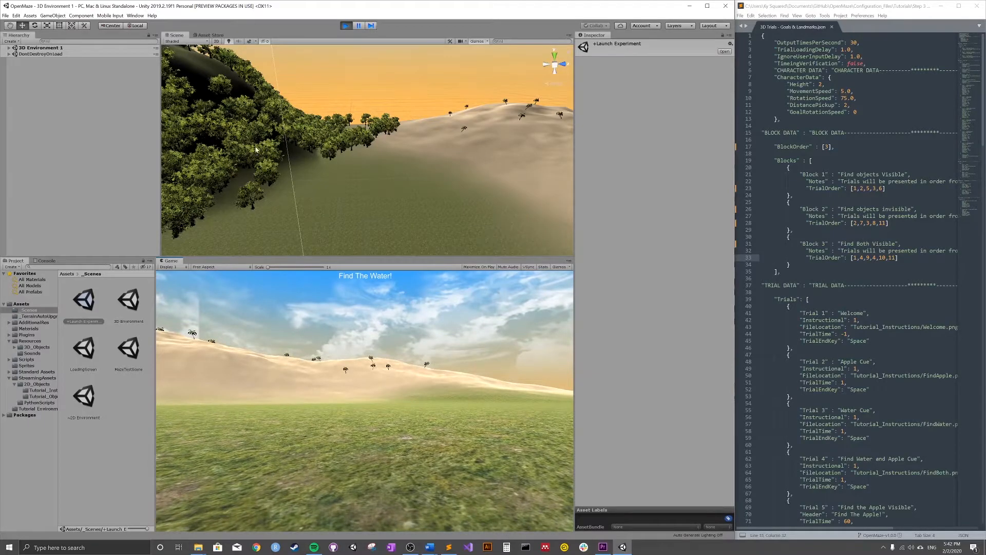
{"action": "left_click", "coordinate": [346, 25]}
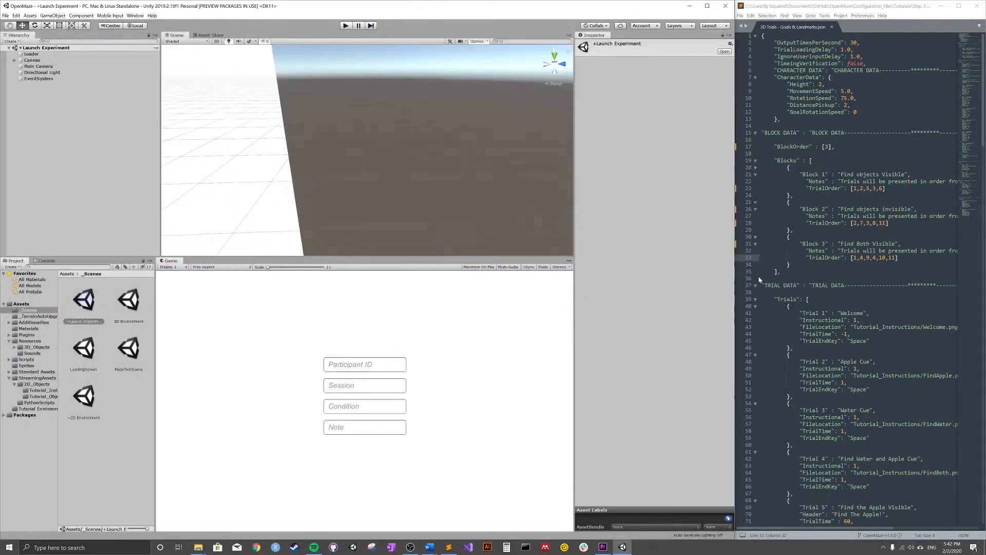
- Set Quota to 2 for Trial 9 and Trial 10 in the configuration file
{"action": "scroll", "coordinate": [848, 277], "scroll_direction": "down", "scroll_amount": 10}
{"action": "scroll", "coordinate": [847, 278], "scroll_direction": "down", "scroll_amount": 3}
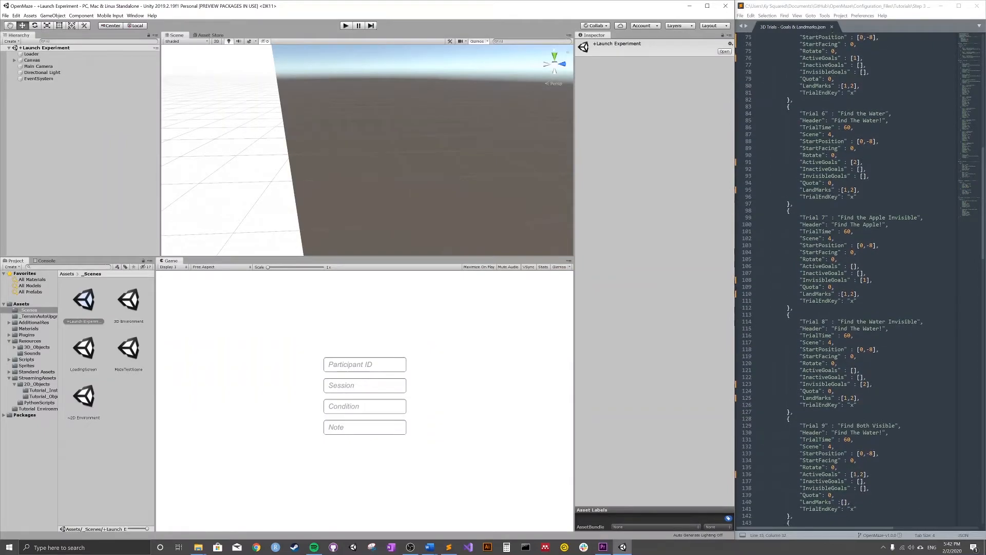
{"action": "scroll", "coordinate": [848, 278], "scroll_direction": "down", "scroll_amount": 7}
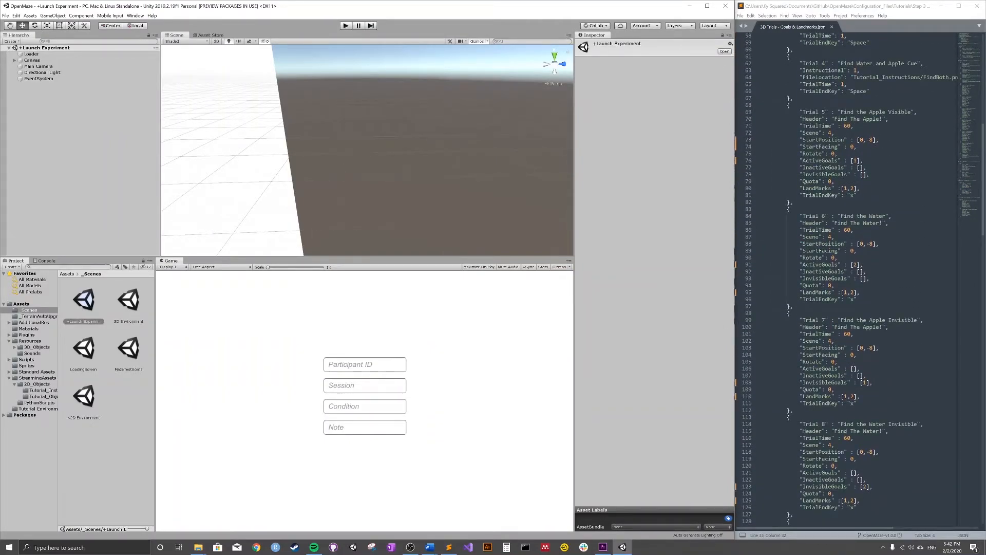
{"action": "scroll", "coordinate": [848, 278], "scroll_direction": "down", "scroll_amount": 14}
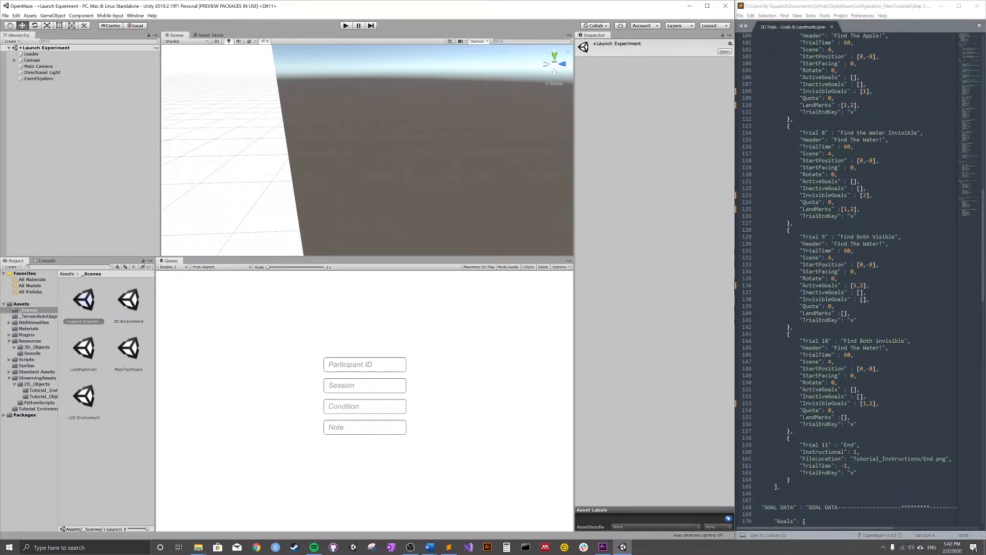
{"action": "left_click", "coordinate": [833, 307]}
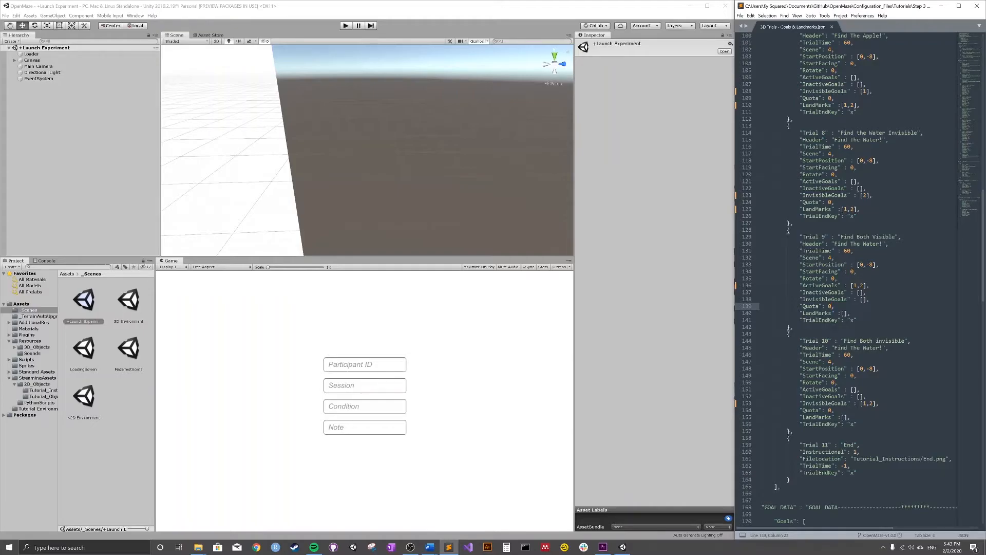
{"action": "key", "text": "BackSpace"}
{"action": "type", "text": "2"}
{"action": "left_click", "coordinate": [830, 410]}
{"action": "key", "text": "BackSpace"}
{"action": "type", "text": "2"}
- Set LandMarks to [1,2] for Trial 9 and Trial 10, and save the configuration
{"action": "left_click", "coordinate": [844, 314]}
{"action": "type", "text": "1,2"}
{"action": "left_click", "coordinate": [844, 417]}
{"action": "type", "text": "1,2"}
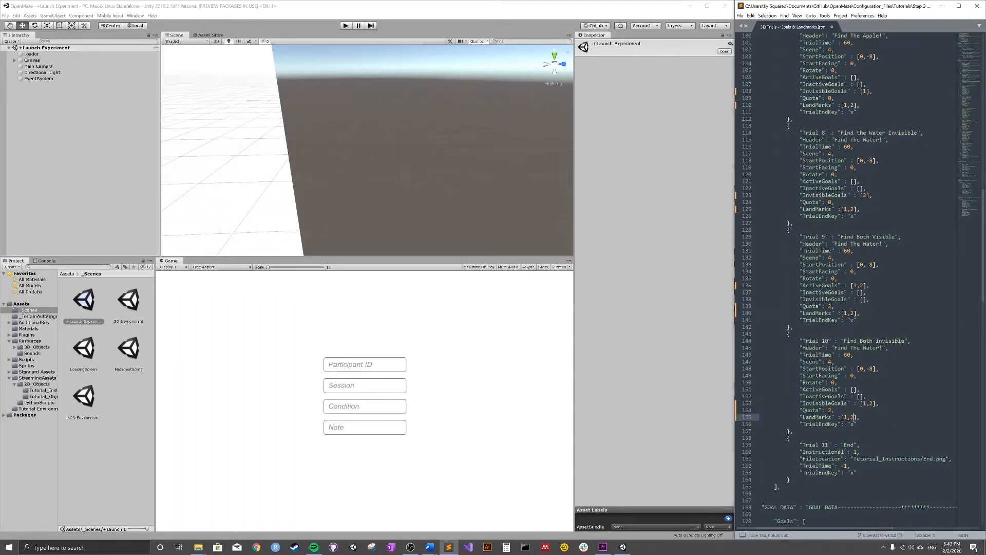
{"action": "scroll", "coordinate": [849, 417], "scroll_direction": "up", "scroll_amount": 20}
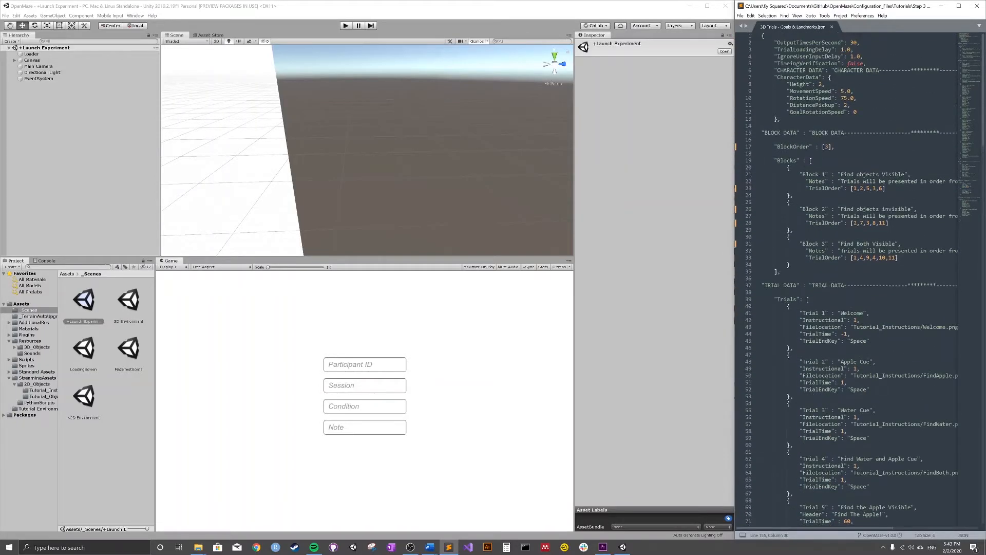
{"action": "left_click", "coordinate": [839, 258]}
{"action": "key", "text": "ctrl+s"}
- Switch to Unity, run the launch scene again, and load 3D Trials - Goals & Landmarks from Step 3 - Experiment Configuration
{"action": "left_click", "coordinate": [537, 301]}
{"action": "left_click", "coordinate": [345, 26]}
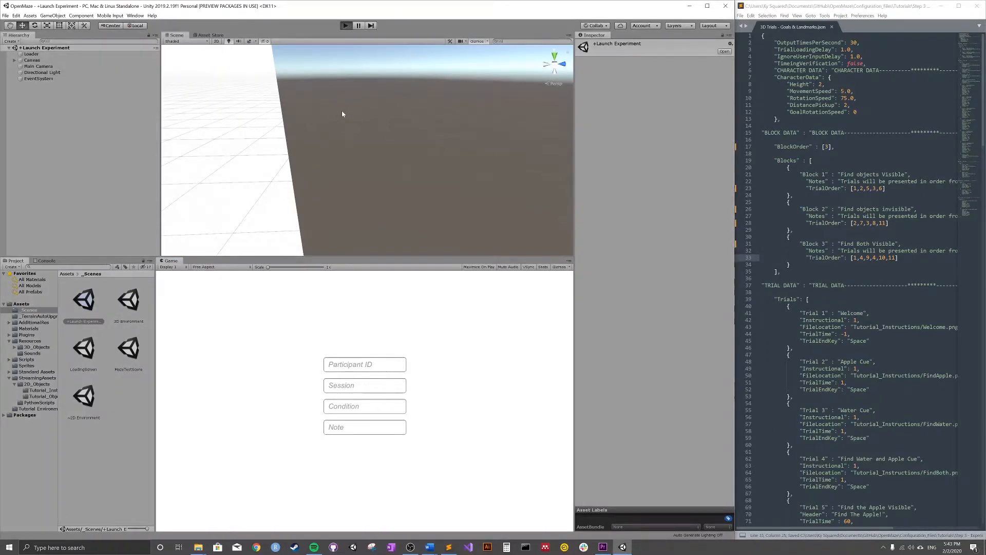
{"action": "double_click", "coordinate": [90, 84]}
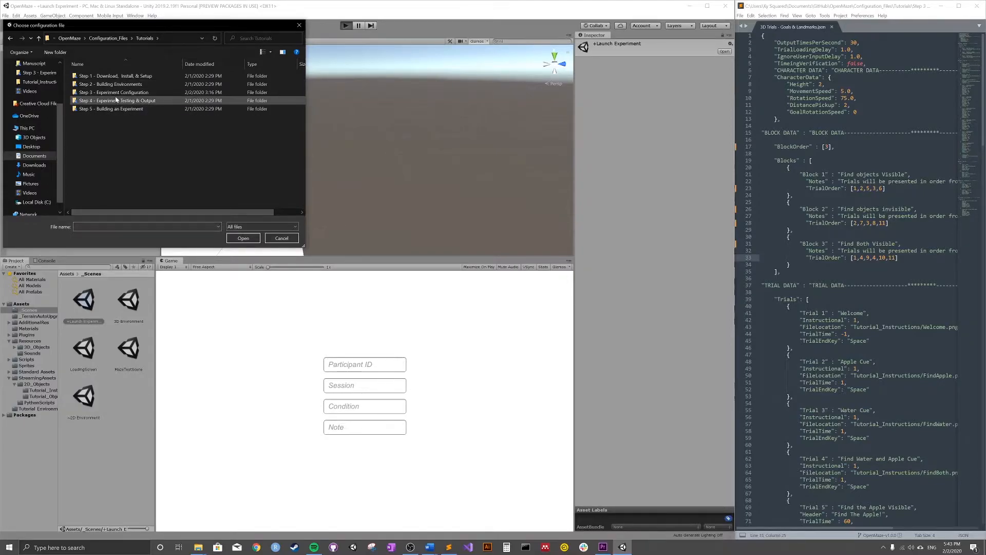
{"action": "double_click", "coordinate": [111, 93]}
{"action": "left_click", "coordinate": [110, 85]}
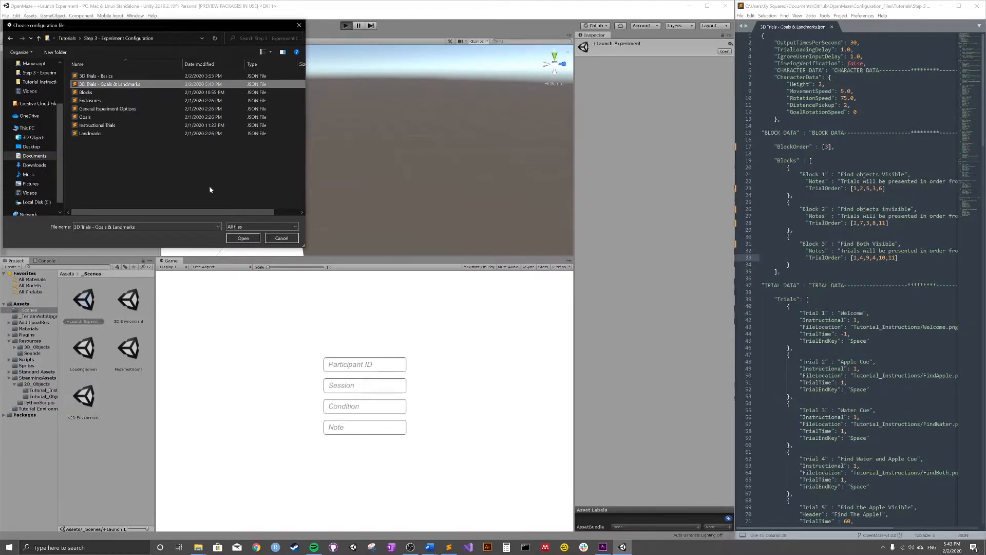
{"action": "left_click", "coordinate": [238, 240]}
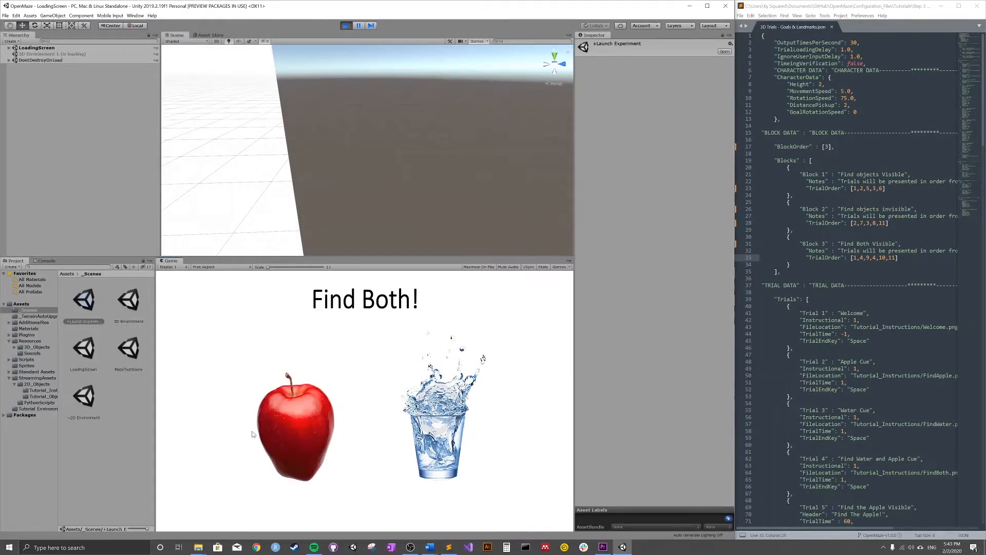
- Start Block 3's trial with both goals visible and steer the participant into the apple beside the red cube
{"action": "key", "text": "Up"}
{"action": "key", "text": "Right"}
{"action": "key", "text": "Up"}
{"action": "key", "text": "Right"}
{"action": "key", "text": "Up"}
{"action": "key", "text": "Left"}
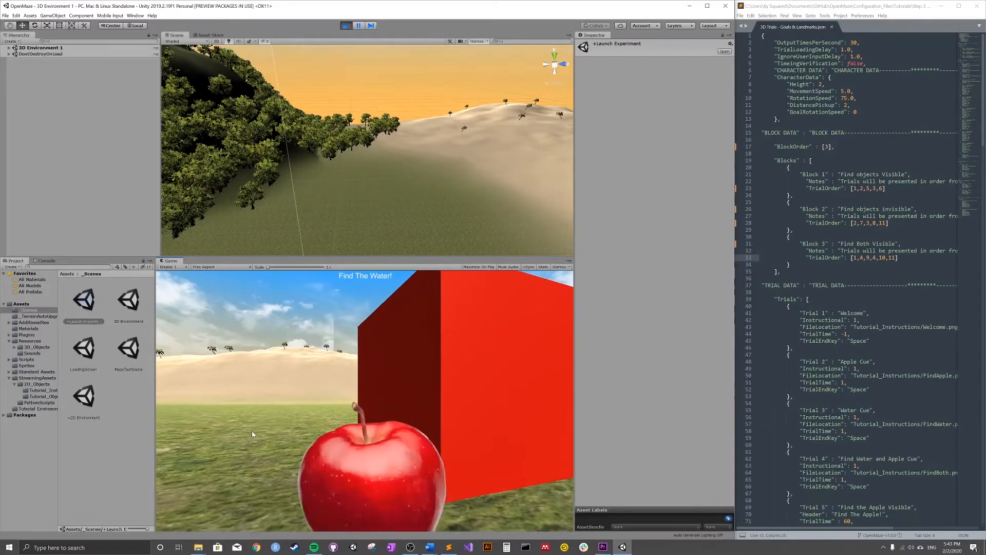
{"action": "key", "text": "Up"}
- Steer the participant past the red cube and into the water beside the blue cube to complete the visible-goals trial
{"action": "key", "text": "Down"}
{"action": "key", "text": "Right"}
{"action": "key", "text": "Up"}
{"action": "key", "text": "Left"}
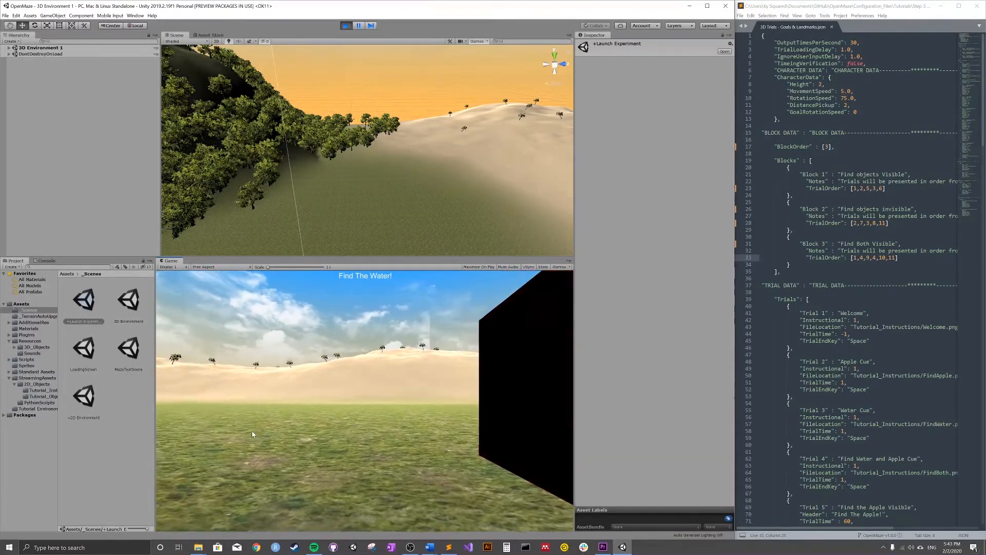
{"action": "key", "text": "Right"}
{"action": "key", "text": "Left"}
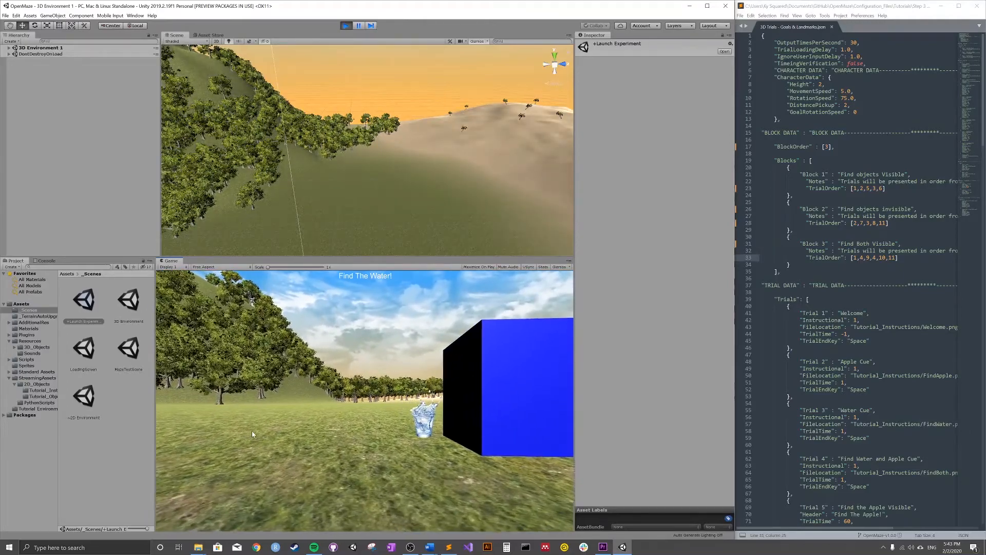
{"action": "key", "text": "Right"}
{"action": "key", "text": "Up"}
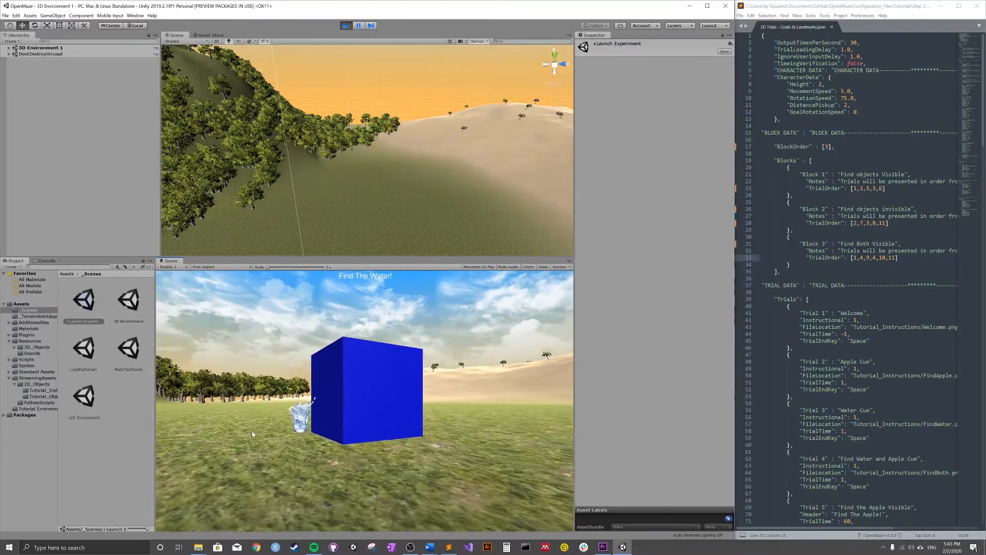
{"action": "key", "text": "Up"}
{"action": "key", "text": "Left"}
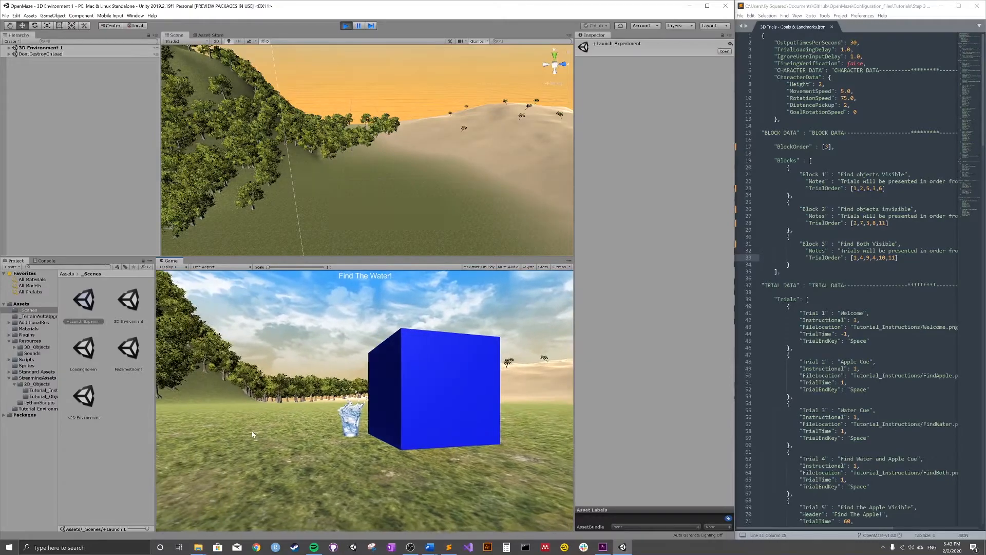
{"action": "key", "text": "Up"}
{"action": "key", "text": "Up"}
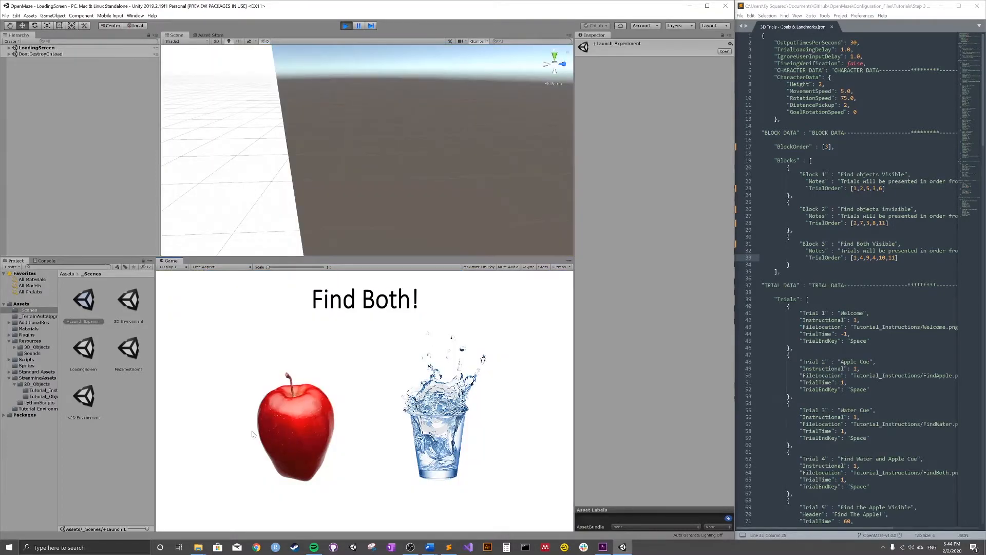
- In the trial with both goals invisible, steer the participant to the red cube and search beside it for the apple
{"action": "key", "text": "Right"}
{"action": "key", "text": "Up"}
{"action": "key", "text": "Up"}
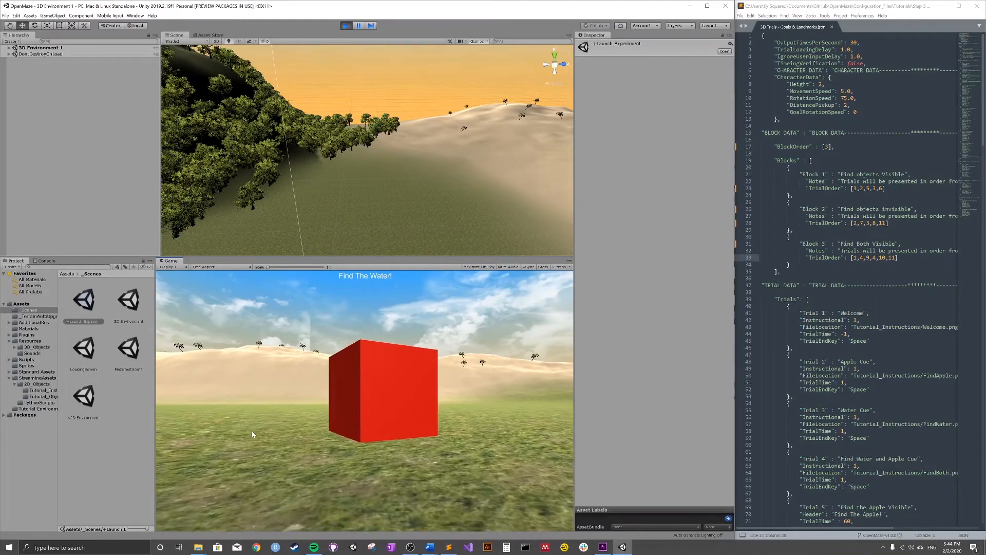
{"action": "key", "text": "Up"}
{"action": "key", "text": "Left"}
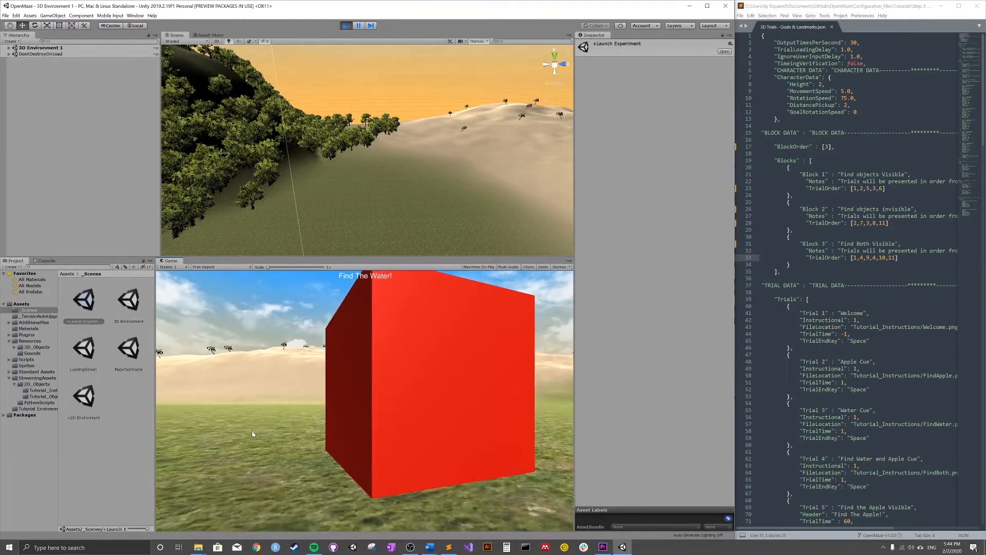
{"action": "key", "text": "Down"}
{"action": "key", "text": "Left"}
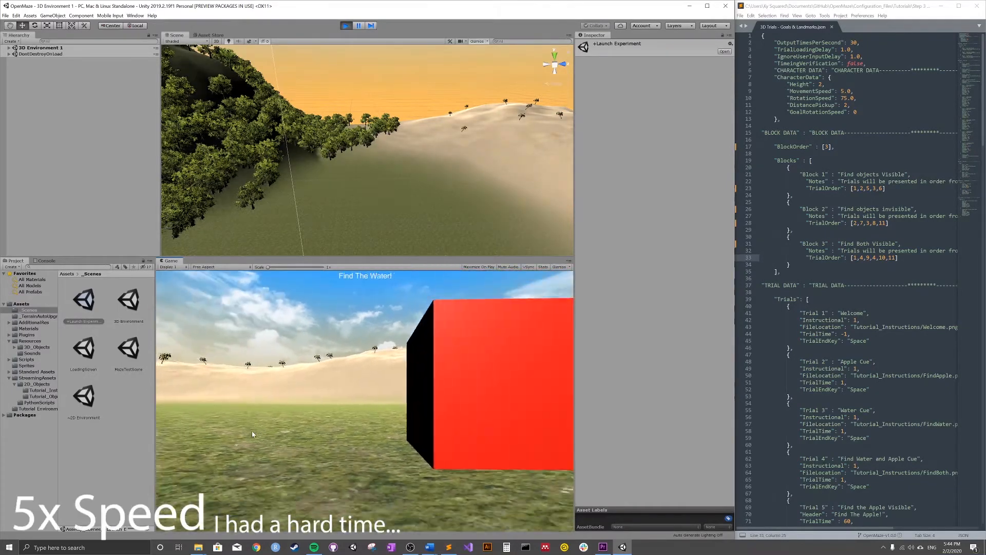
- Search around the blue and red cubes for the remaining invisible goals until the trial is complete
{"action": "key", "text": "Right"}
{"action": "key", "text": "Up"}
{"action": "key", "text": "Down"}
{"action": "key", "text": "Left"}
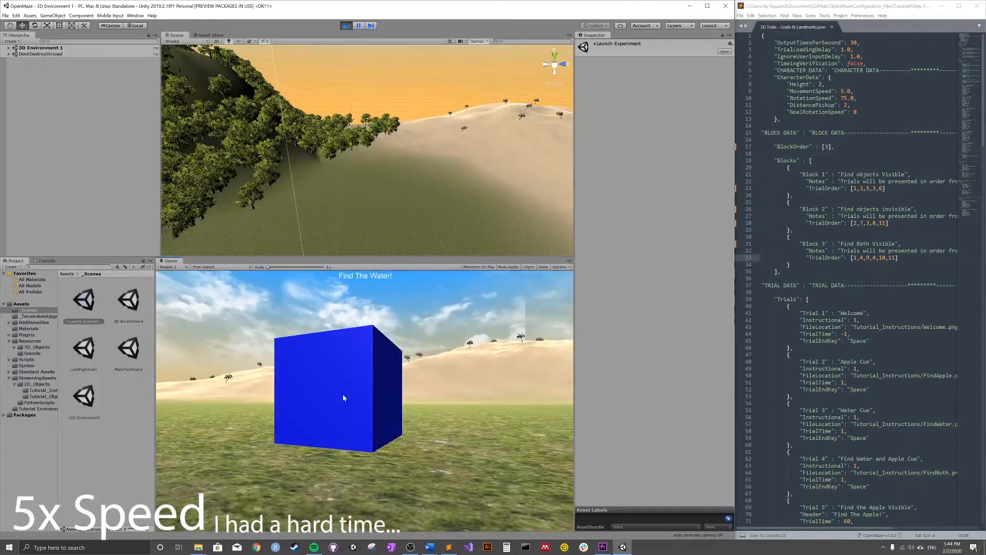
{"action": "scroll", "coordinate": [847, 278], "scroll_direction": "down", "scroll_amount": 20}
{"action": "scroll", "coordinate": [846, 279], "scroll_direction": "up", "scroll_amount": 20}
{"action": "key", "text": "Up"}
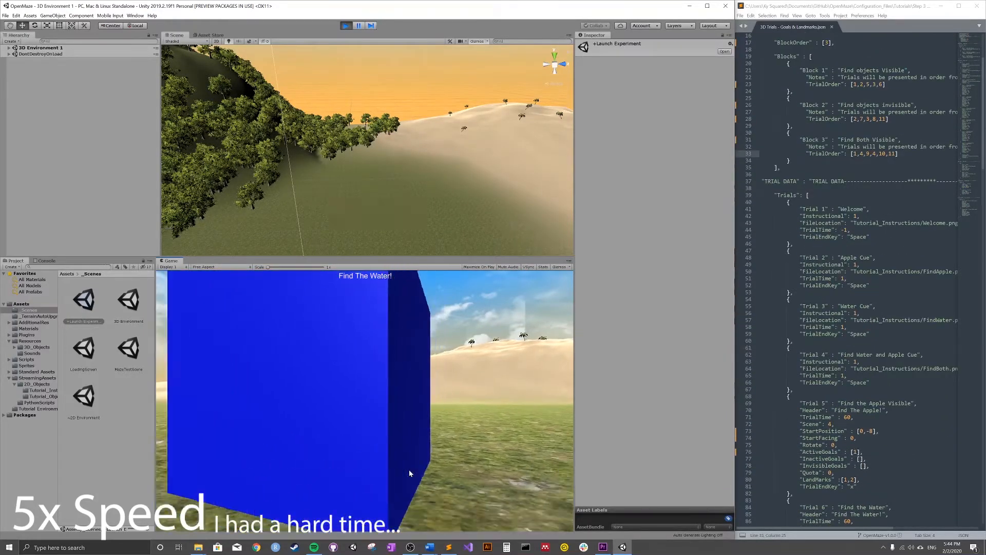
{"action": "key", "text": "Right"}
{"action": "key", "text": "Left"}
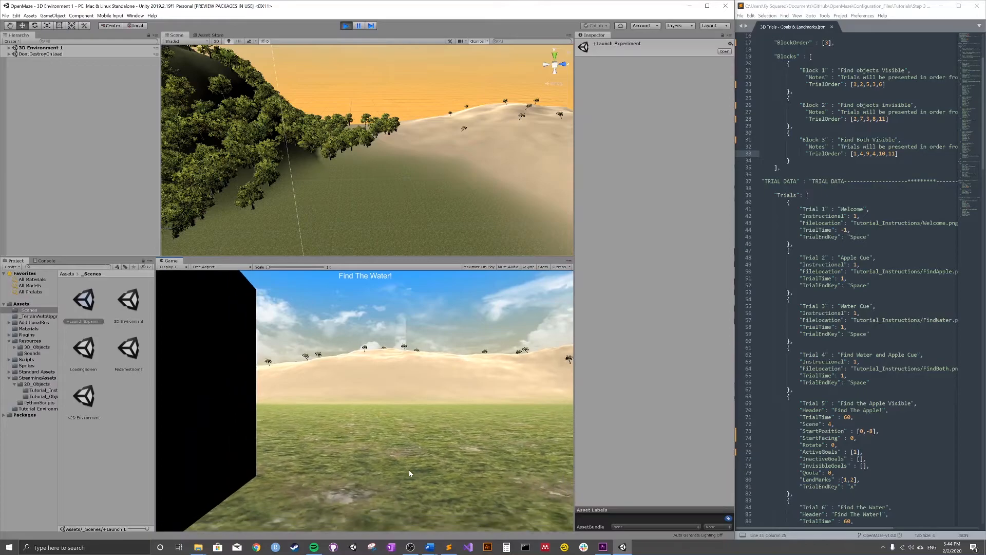
{"action": "key", "text": "Right"}
{"action": "key", "text": "Right"}
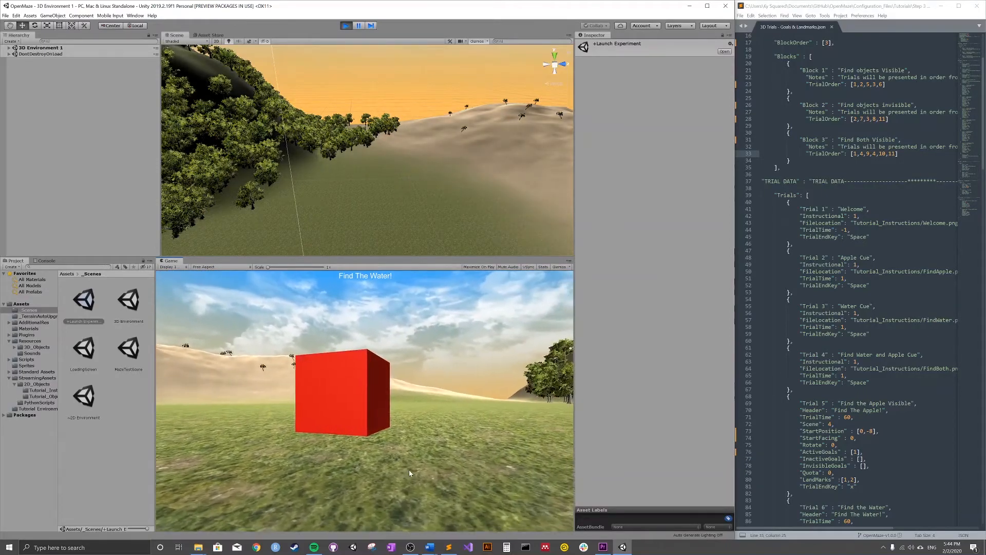
{"action": "key", "text": "Up"}
{"action": "key", "text": "Up"}
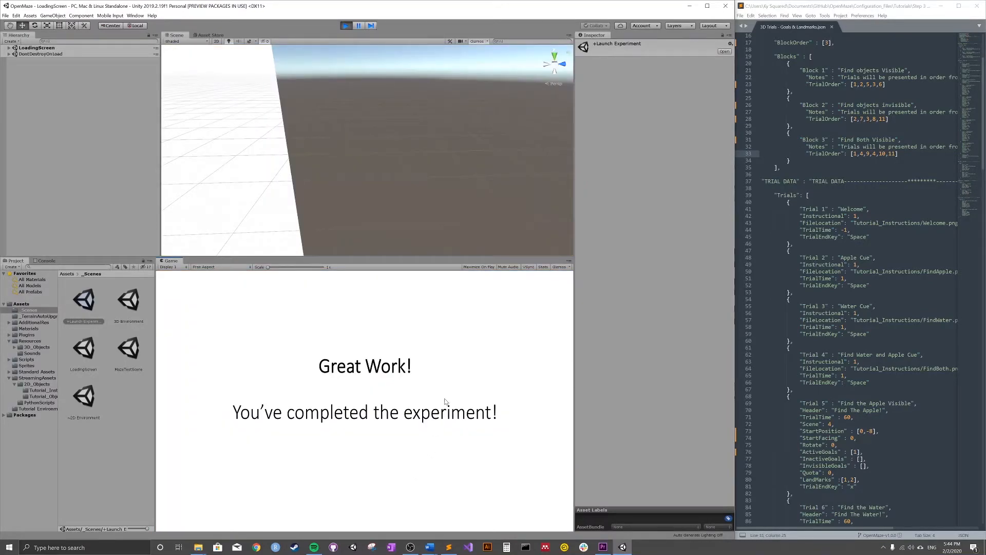
- Stop the run and set BlockOrder to [1] in the configuration file
{"action": "scroll", "coordinate": [858, 277], "scroll_direction": "down", "scroll_amount": 4}
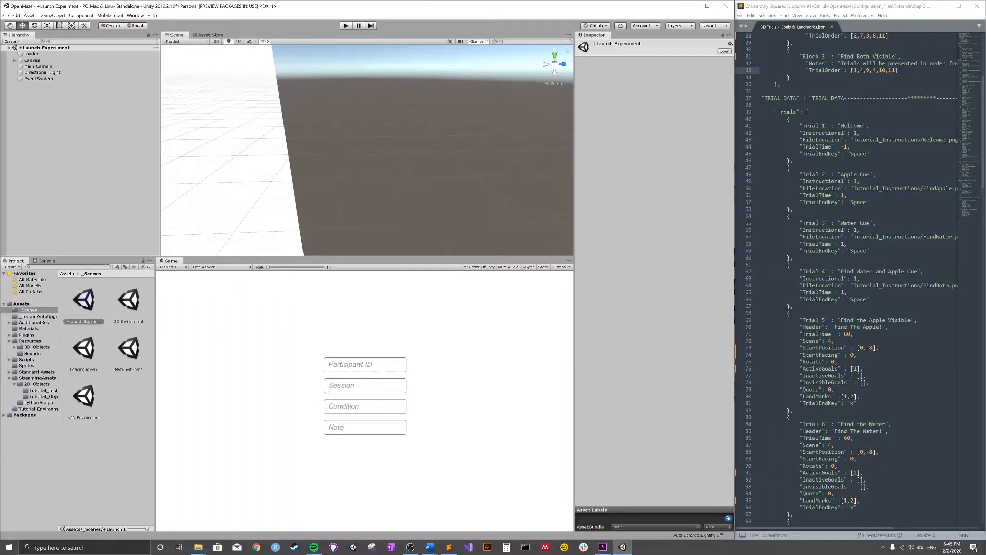
{"action": "scroll", "coordinate": [858, 277], "scroll_direction": "up", "scroll_amount": 6}
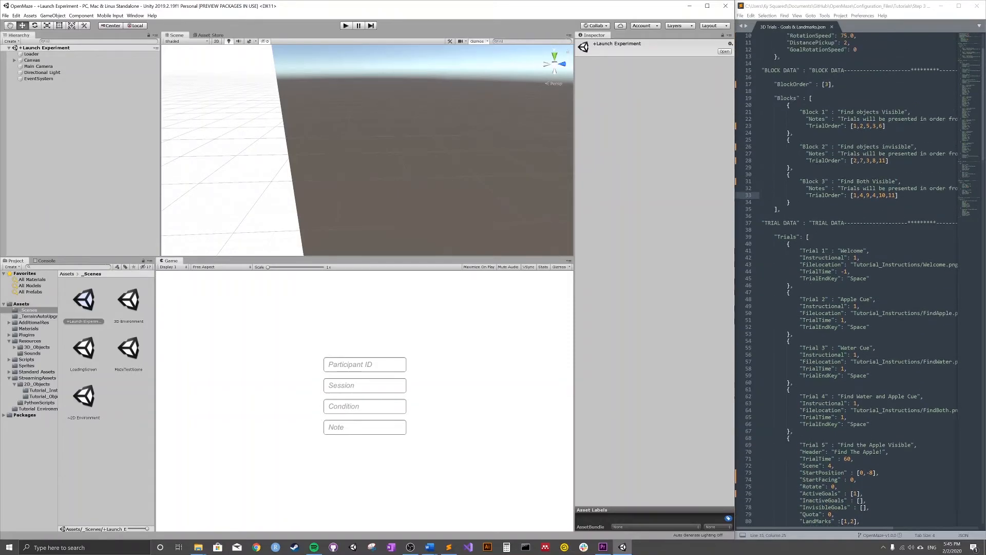
{"action": "left_click", "coordinate": [827, 84]}
{"action": "key", "text": "BackSpace"}
{"action": "type", "text": "1"}
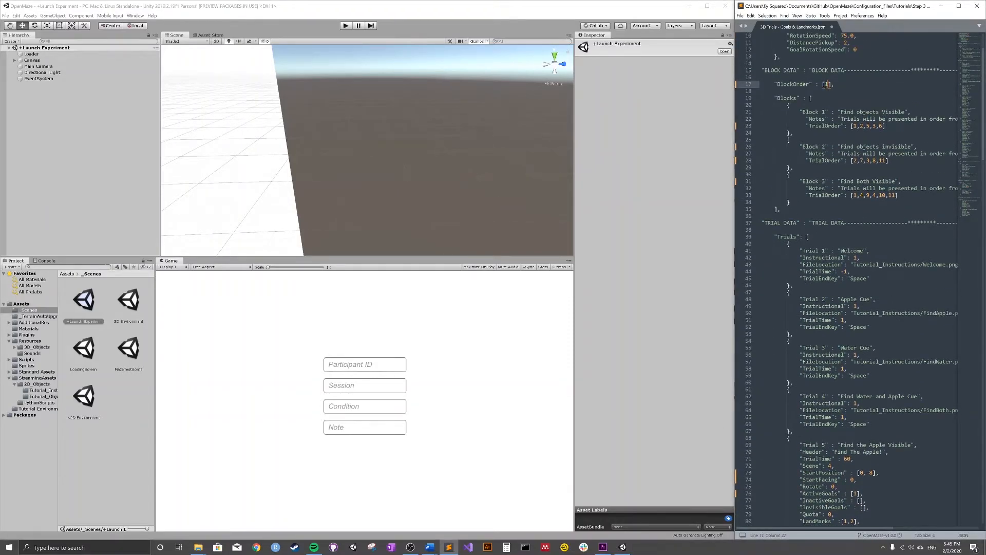
{"action": "scroll", "coordinate": [847, 277], "scroll_direction": "down", "scroll_amount": 9}
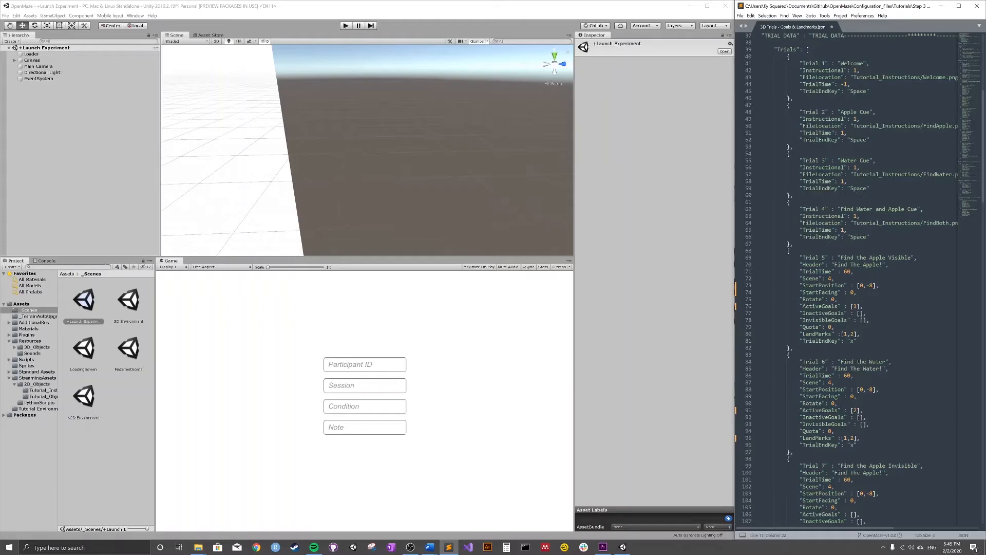
- Set InactiveGoals to [2] in Trial 5 and to [1] in Trial 6, and save the configuration file
{"action": "left_click", "coordinate": [861, 313]}
{"action": "scroll", "coordinate": [861, 313], "scroll_direction": "down", "scroll_amount": 2}
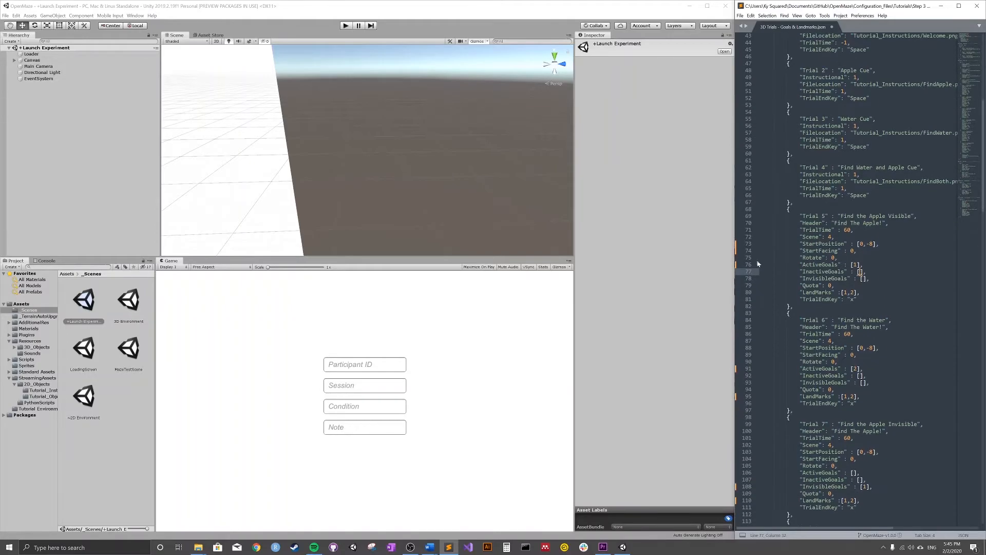
{"action": "type", "text": "2"}
{"action": "scroll", "coordinate": [863, 273], "scroll_direction": "down", "scroll_amount": 3}
{"action": "left_click", "coordinate": [861, 313]}
{"action": "type", "text": "1"}
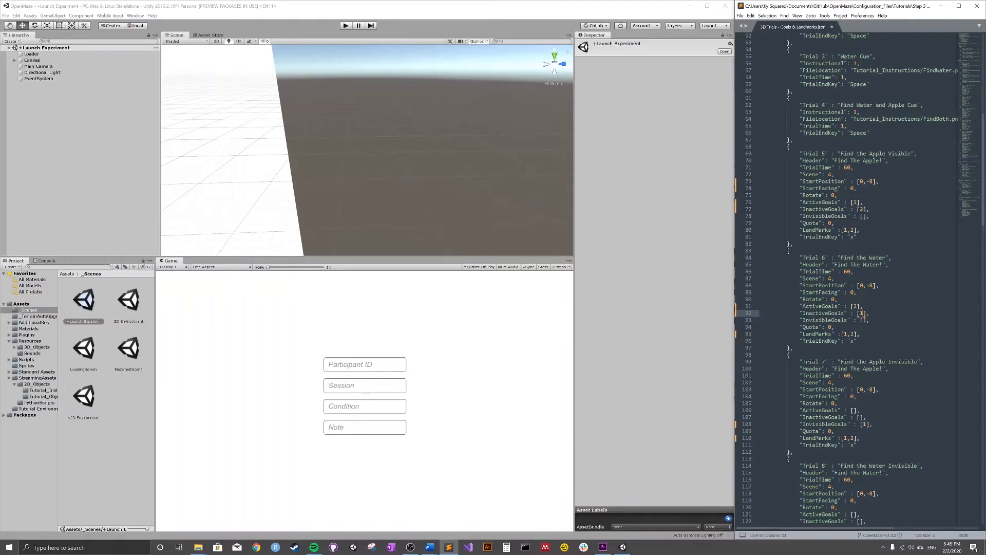
{"action": "left_click", "coordinate": [842, 265]}
{"action": "key", "text": "ctrl+s"}
- Append trial 11 to Block 1 so its TrialOrder is [1,2,5,3,6,11], and save the file
{"action": "scroll", "coordinate": [842, 265], "scroll_direction": "up", "scroll_amount": 15}
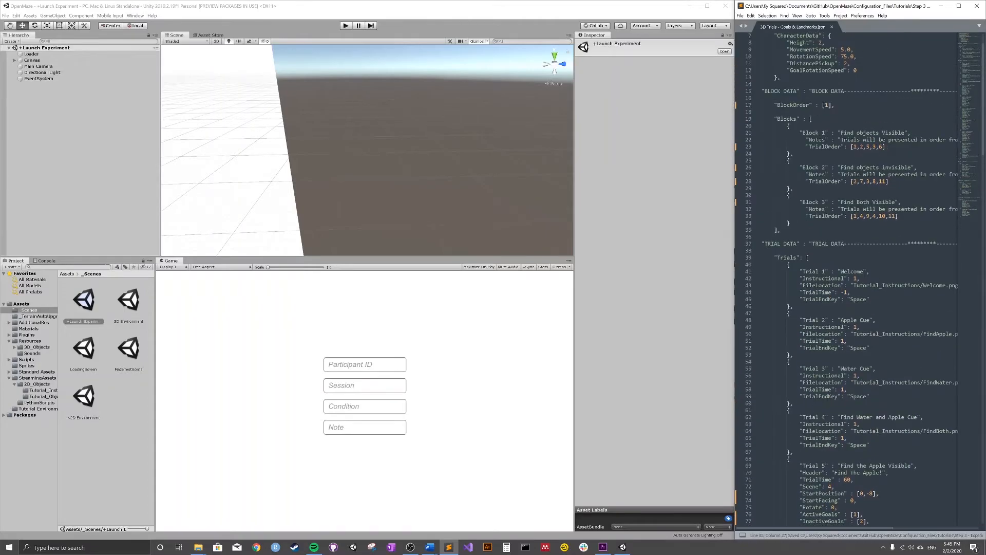
{"action": "left_click", "coordinate": [882, 147]}
{"action": "type", "text": ",11"}
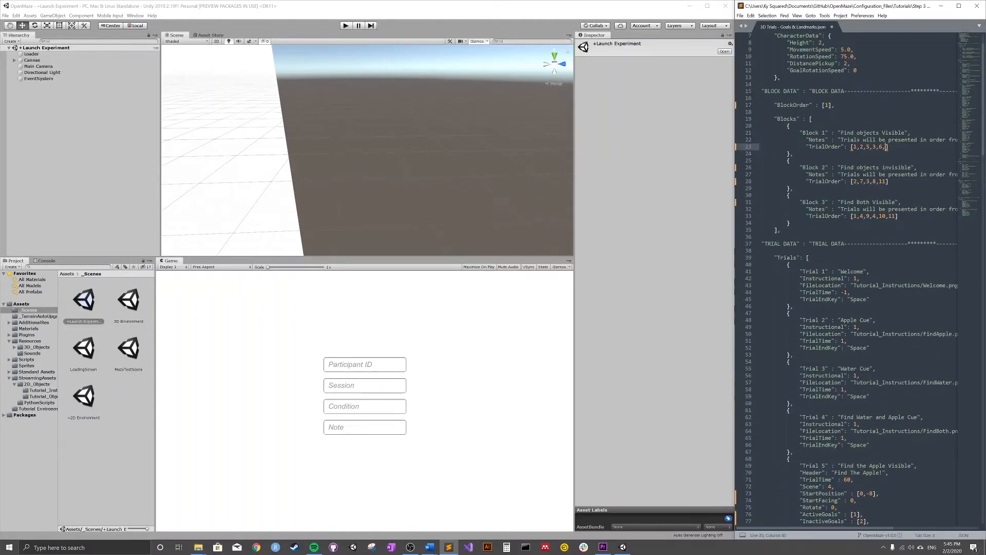
{"action": "key", "text": "ctrl+s"}
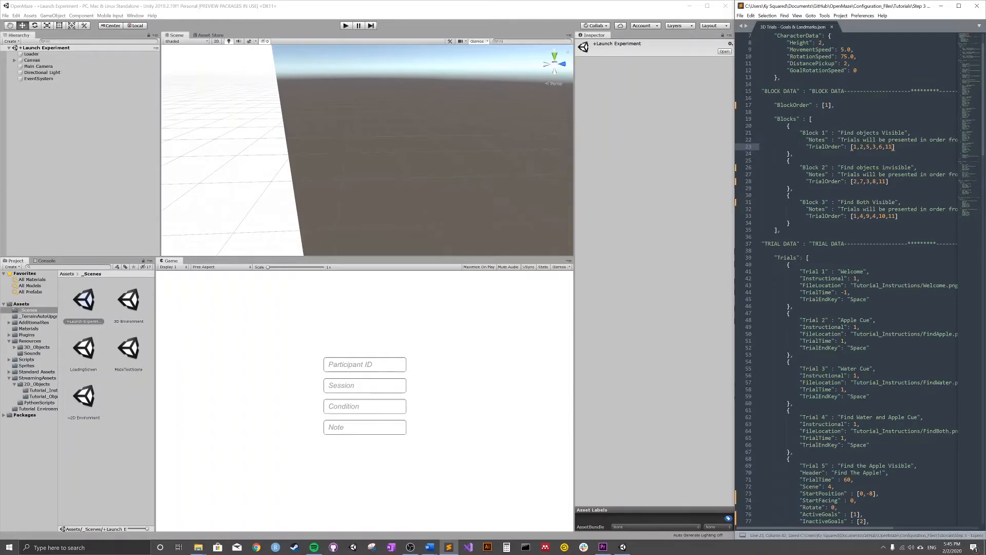
- Switch to Unity, run the launch scene and load the goals and landmarks configuration file from the Tutorials folder
{"action": "left_click", "coordinate": [498, 329]}
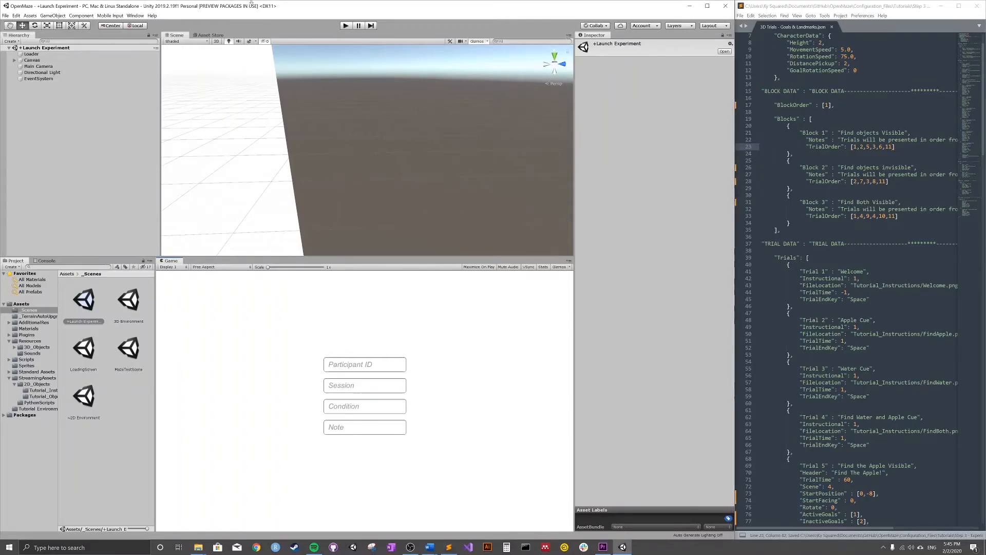
{"action": "left_click", "coordinate": [345, 25]}
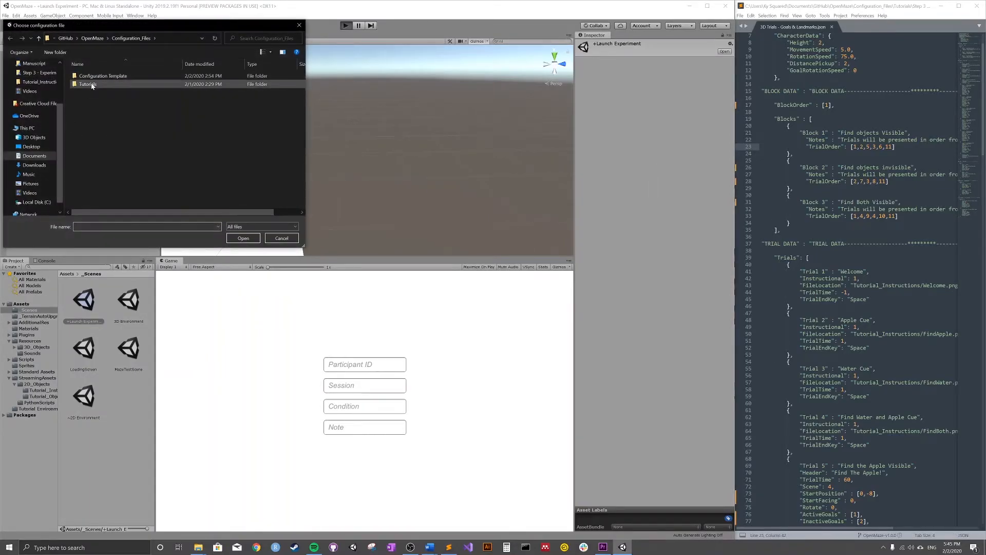
{"action": "double_click", "coordinate": [91, 85]}
{"action": "double_click", "coordinate": [110, 92]}
{"action": "double_click", "coordinate": [113, 84]}
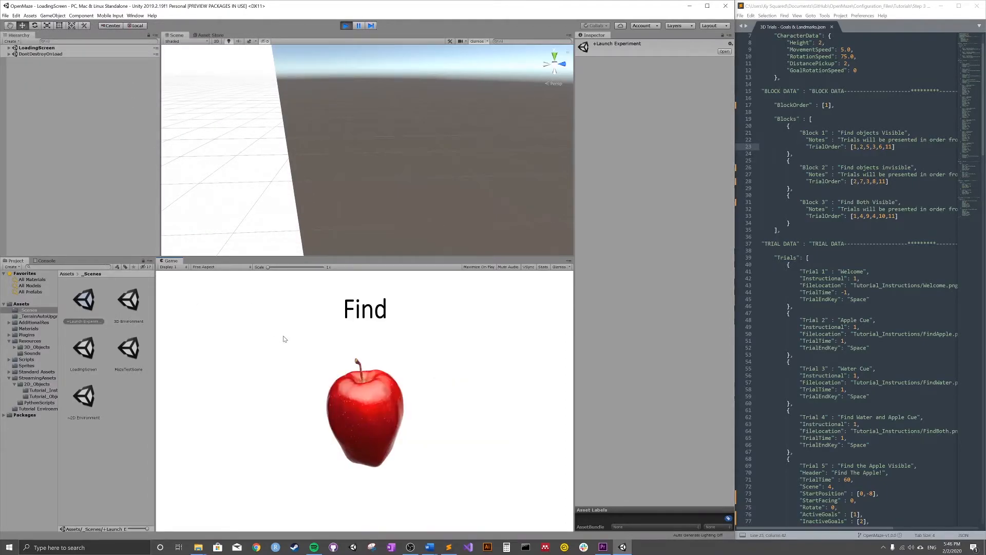
- In the Find The Apple trial, steer the participant to the blue cube and pass back and forth through the inactive water goal
{"action": "key", "text": "Up"}
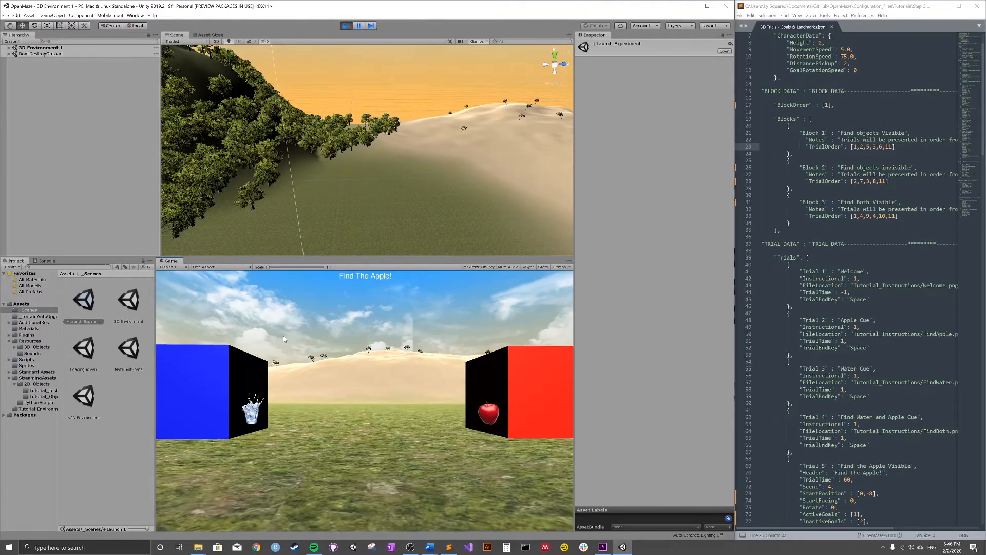
{"action": "key", "text": "Left"}
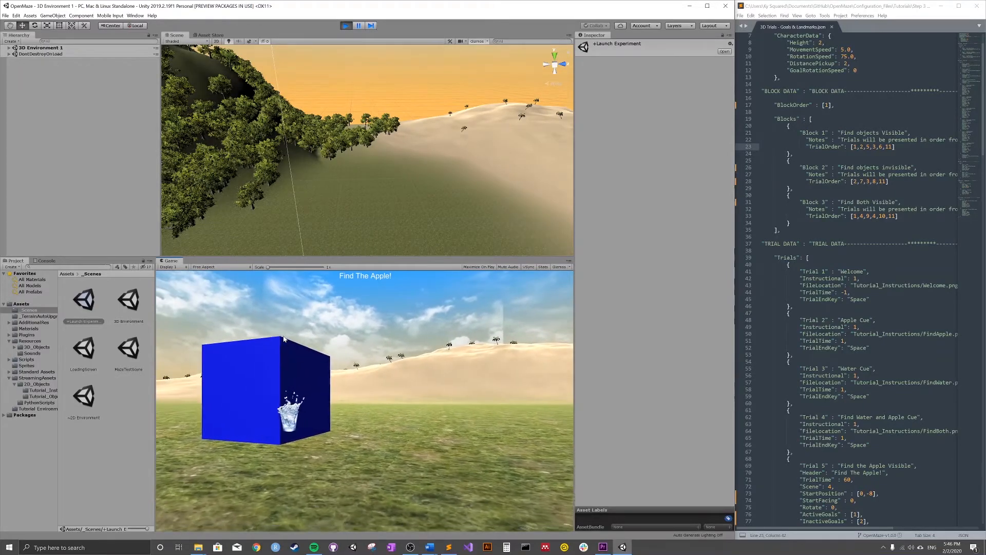
{"action": "key", "text": "Up"}
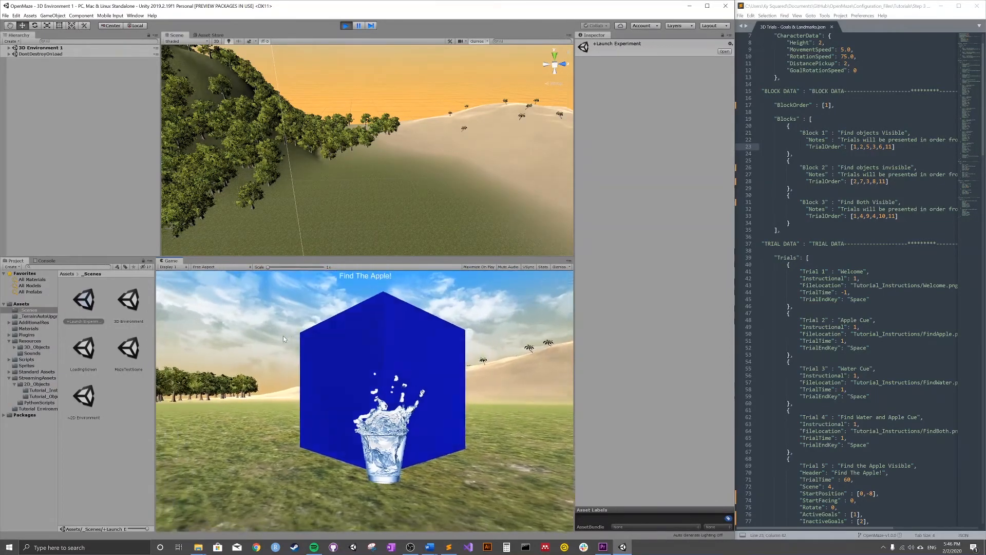
{"action": "key", "text": "Left"}
{"action": "key", "text": "Right"}
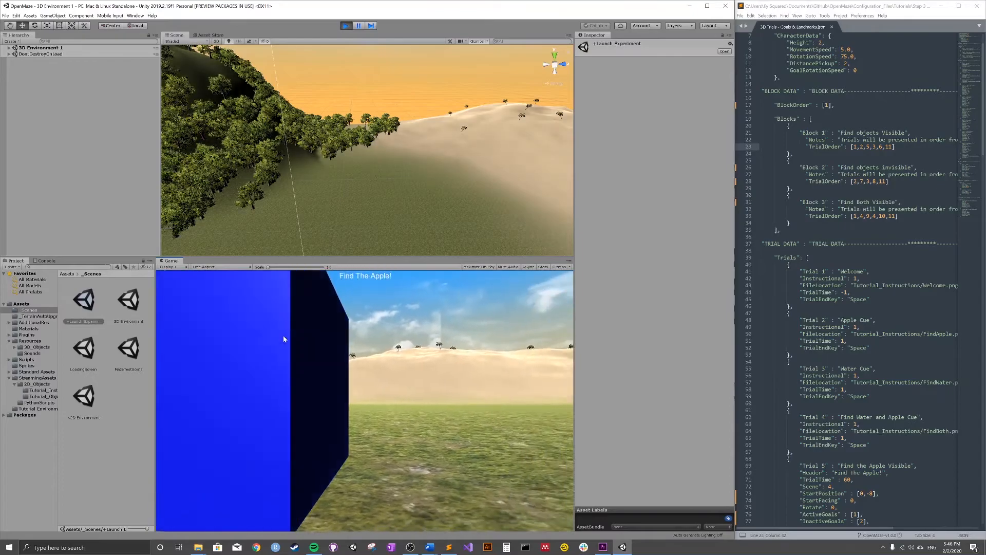
{"action": "key", "text": "Down"}
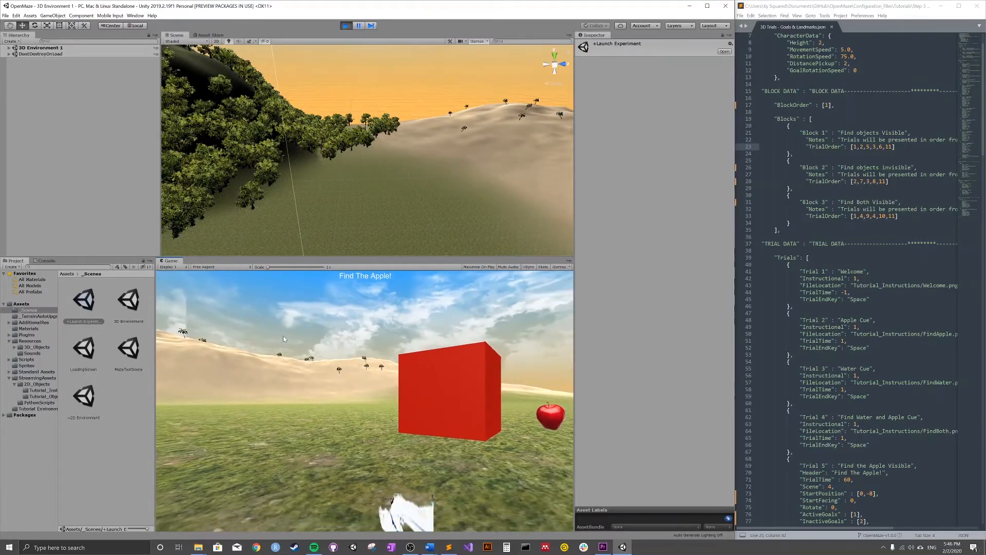
{"action": "key", "text": "Up"}
{"action": "key", "text": "Left"}
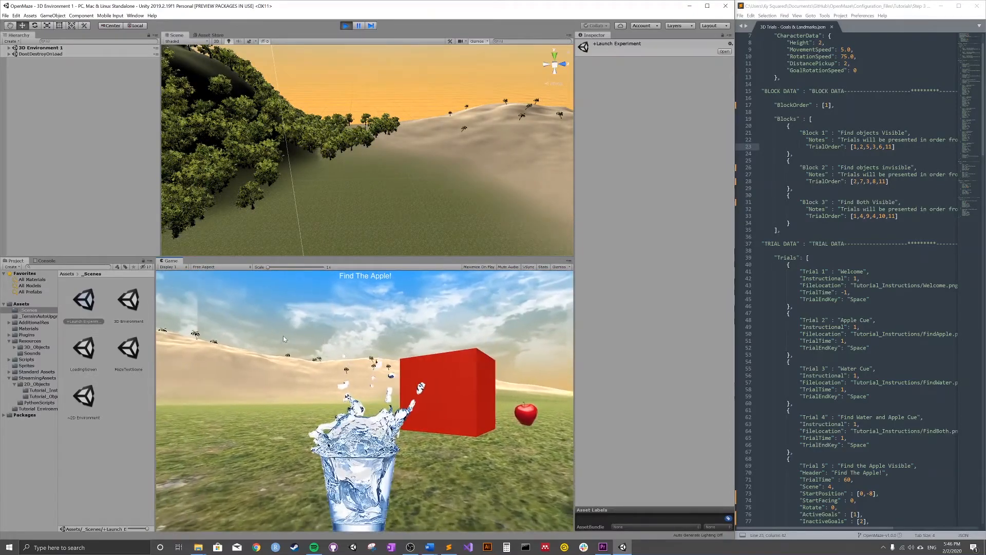
{"action": "key", "text": "Down"}
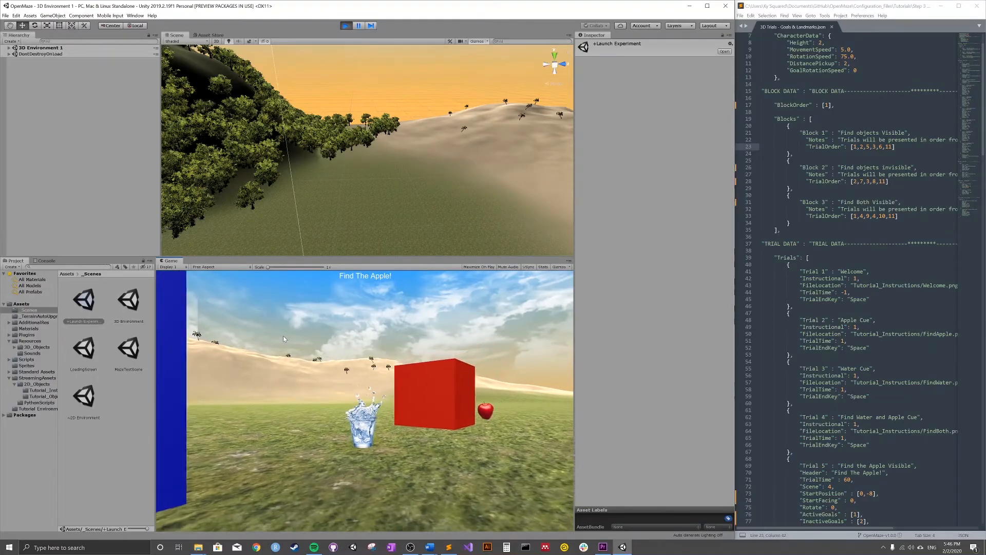
{"action": "key", "text": "Up"}
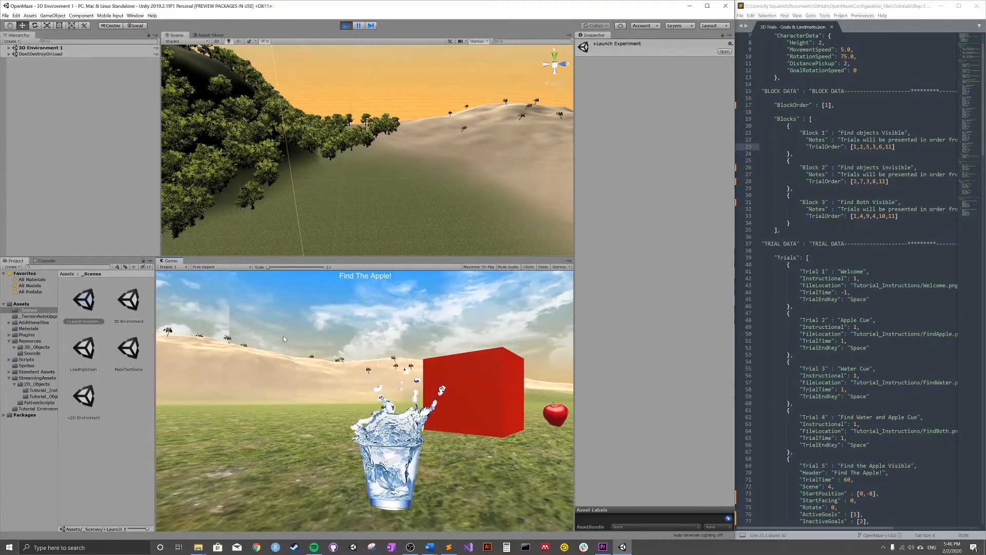
{"action": "key", "text": "Down"}
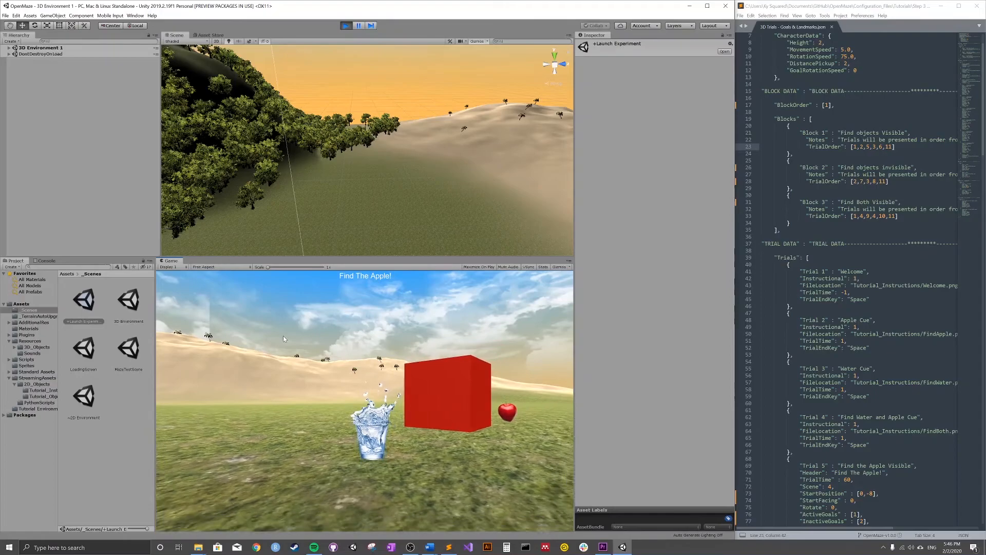
{"action": "key", "text": "Right"}
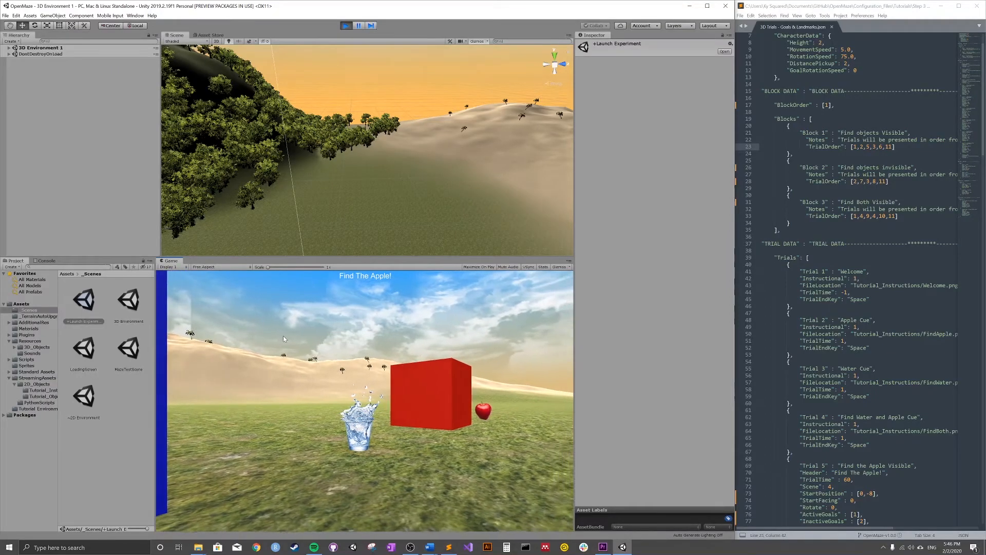
- Steer the participant around the red cube and into the apple to complete the Find The Apple trial
{"action": "key", "text": "Up"}
{"action": "key", "text": "Up"}
{"action": "key", "text": "Right"}
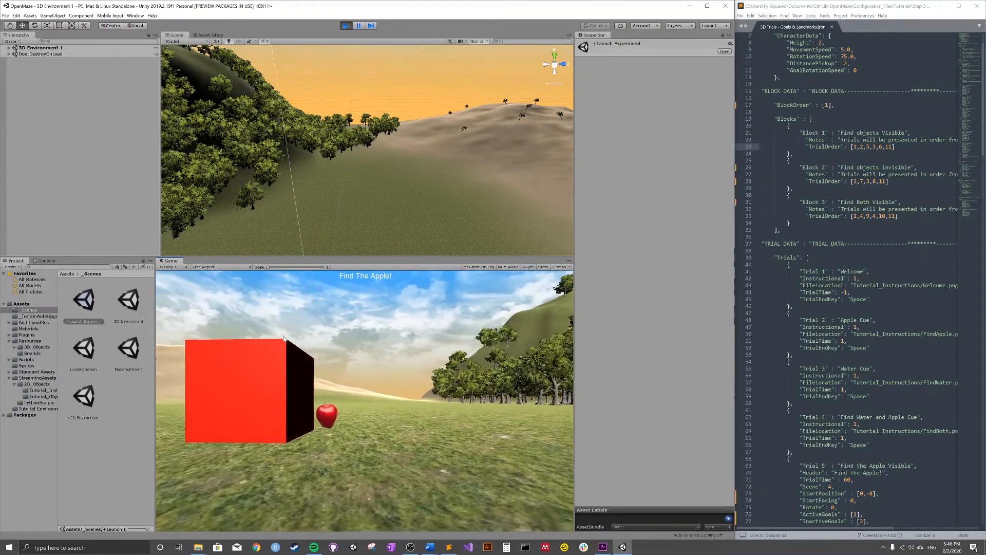
{"action": "key", "text": "Left"}
{"action": "key", "text": "Up"}
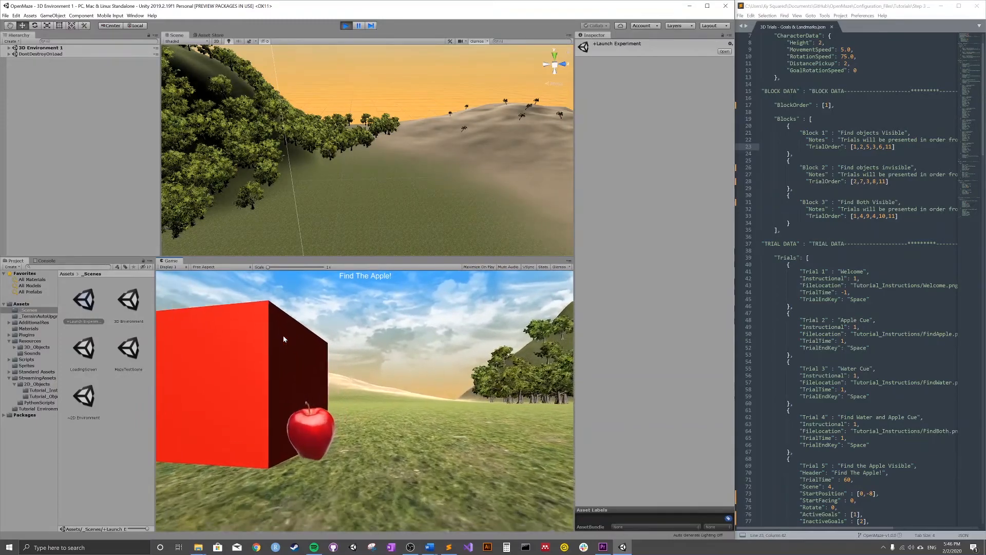
{"action": "key", "text": "Left"}
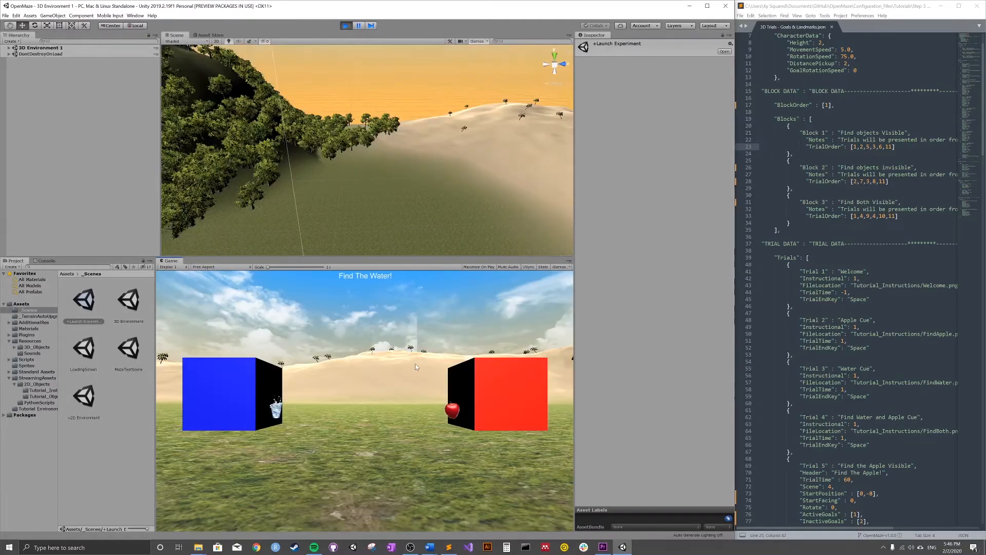
- In the Find The Water trial, steer the participant to the red cube and pass through the inactive apple goal
{"action": "key", "text": "Up"}
{"action": "key", "text": "Right"}
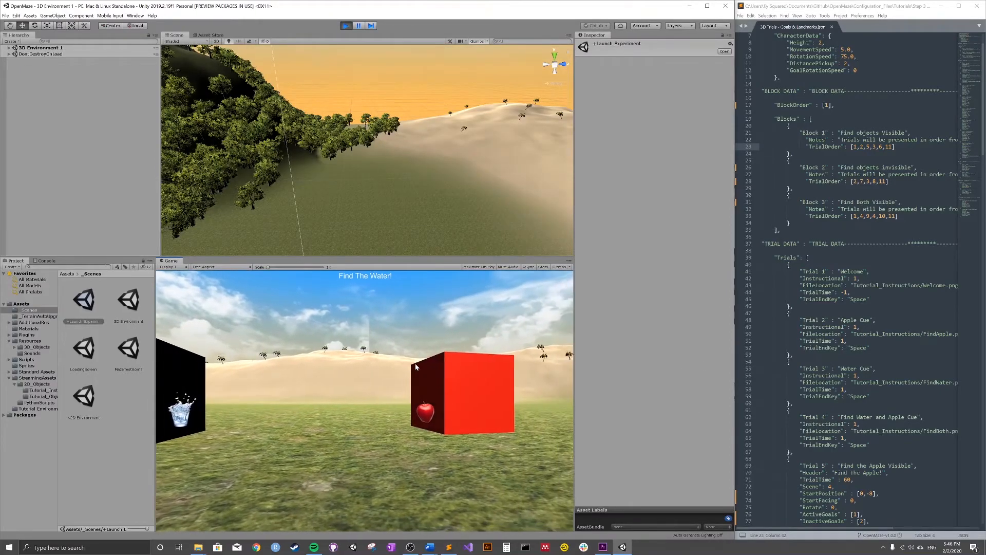
{"action": "key", "text": "Left"}
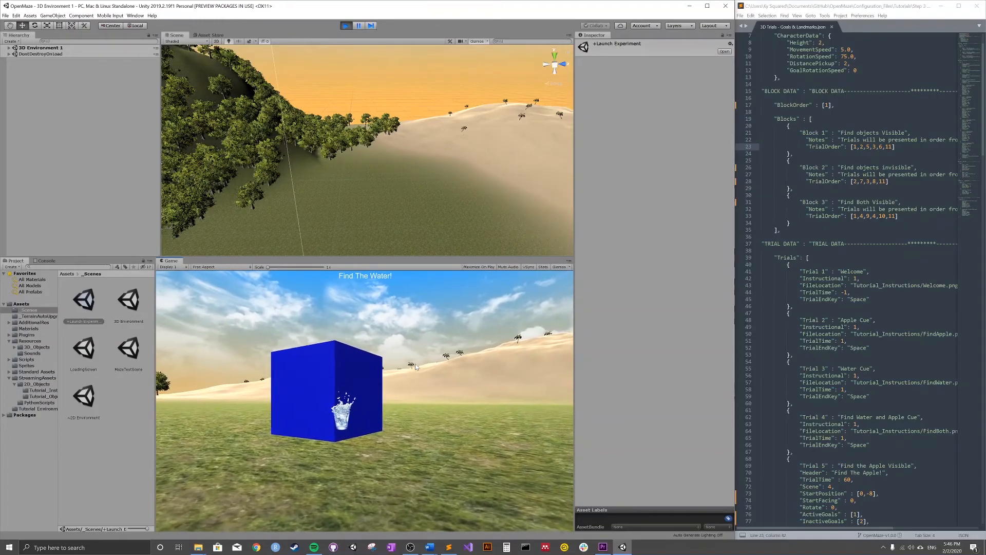
{"action": "key", "text": "Right"}
{"action": "key", "text": "Right"}
{"action": "key", "text": "Right"}
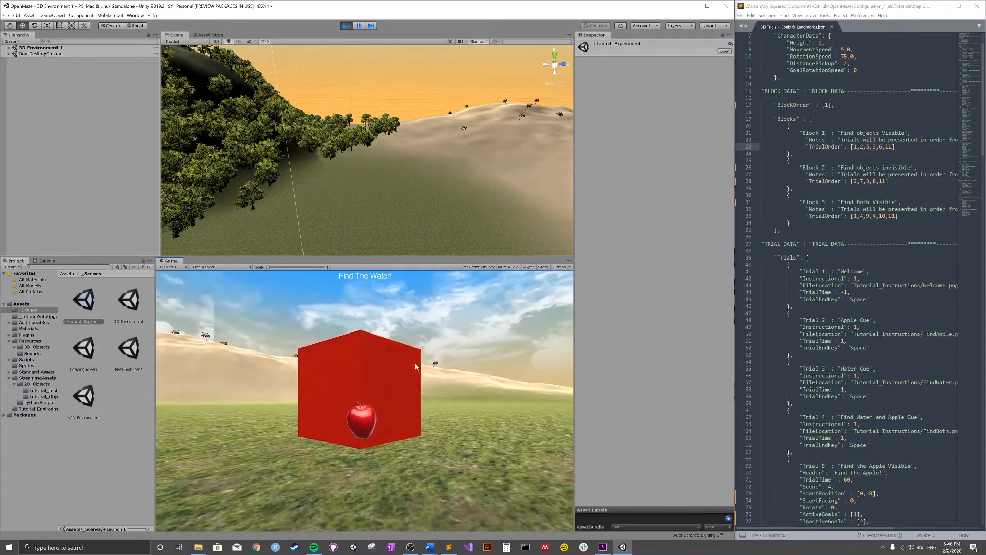
{"action": "key", "text": "Left"}
{"action": "key", "text": "Up"}
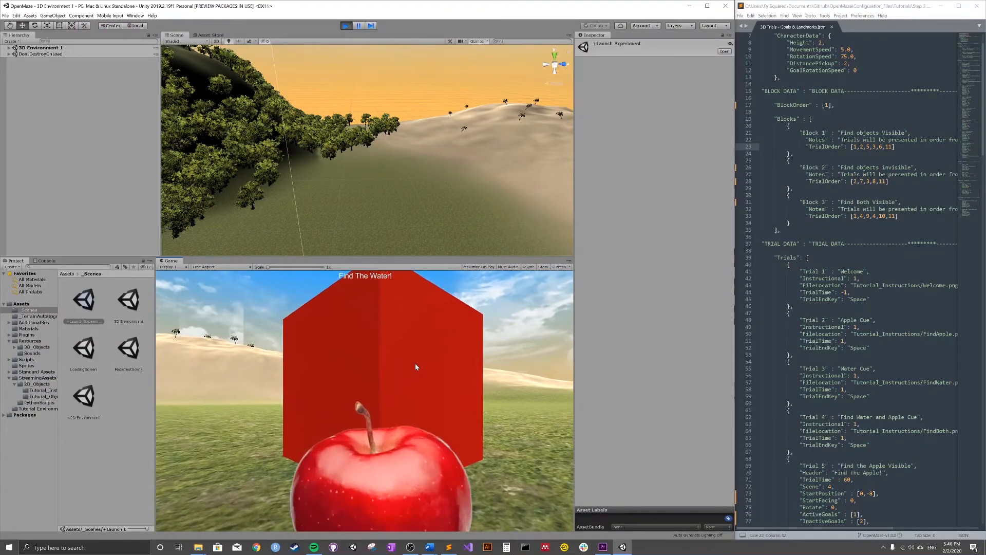
{"action": "key", "text": "Down"}
{"action": "key", "text": "Up"}
- Steer the participant past the blue cube and into the water to complete the Find The Water trial
{"action": "key", "text": "Left"}
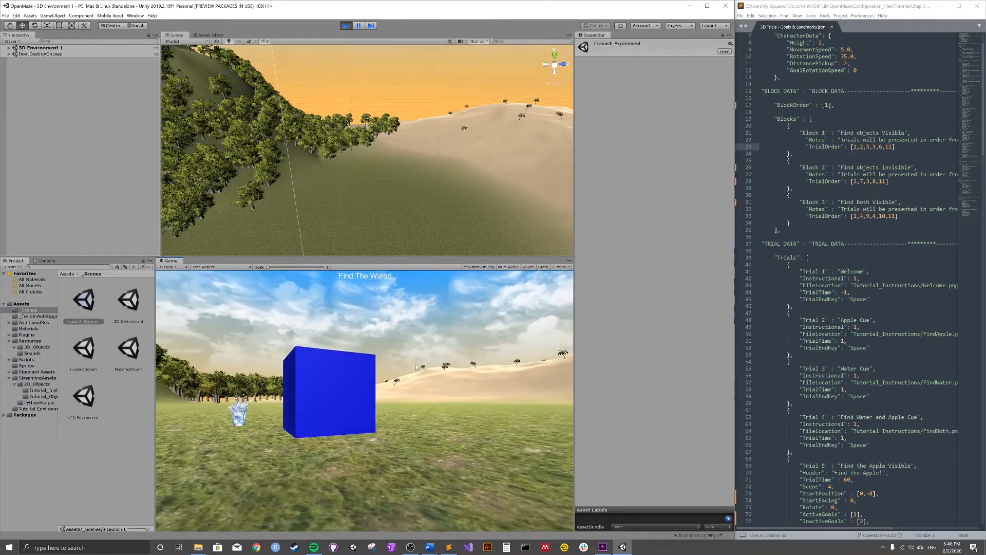
{"action": "key", "text": "Up"}
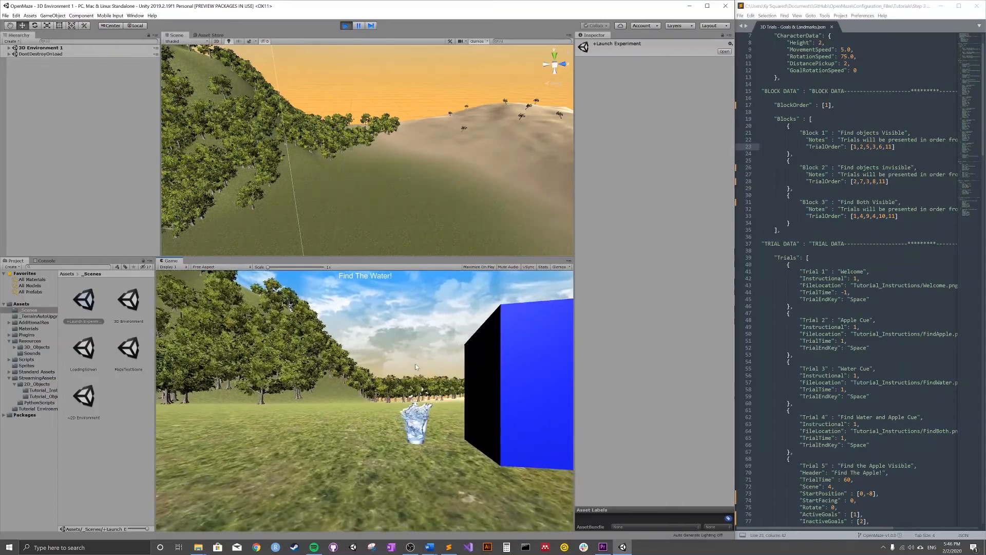
{"action": "key", "text": "Up"}
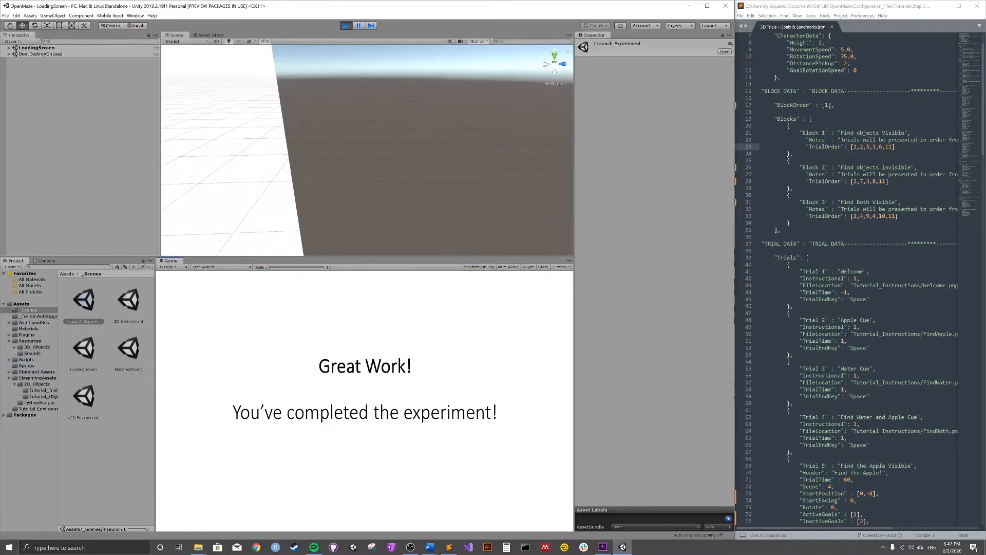
- Review the goal settings of Trials 5 and 6 in the configuration file
{"action": "scroll", "coordinate": [851, 277], "scroll_direction": "down", "scroll_amount": 7}
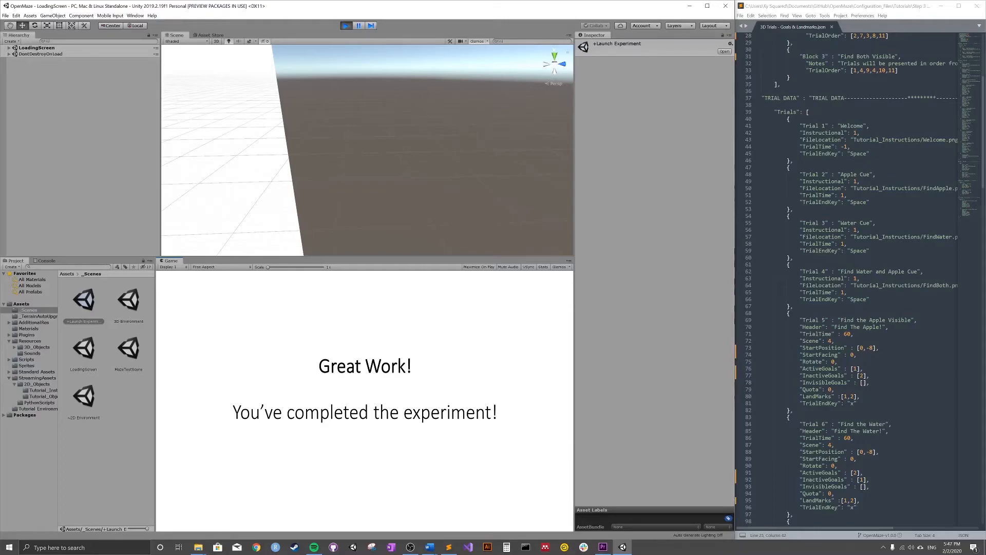